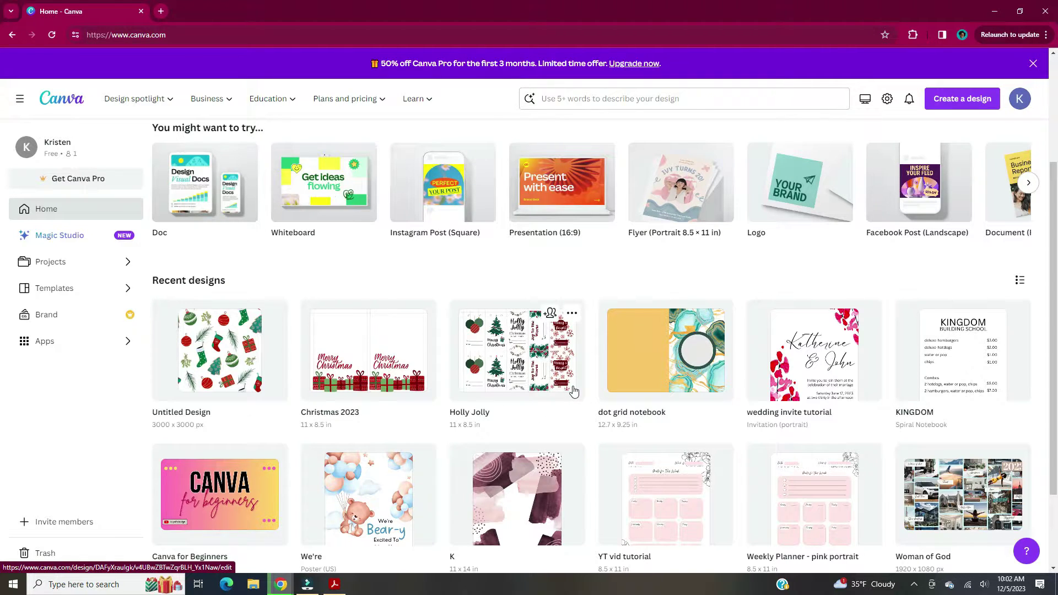
Load the Canva home page and create a new custom-size design 11 in wide by 8.5 in high.
click(252, 36)
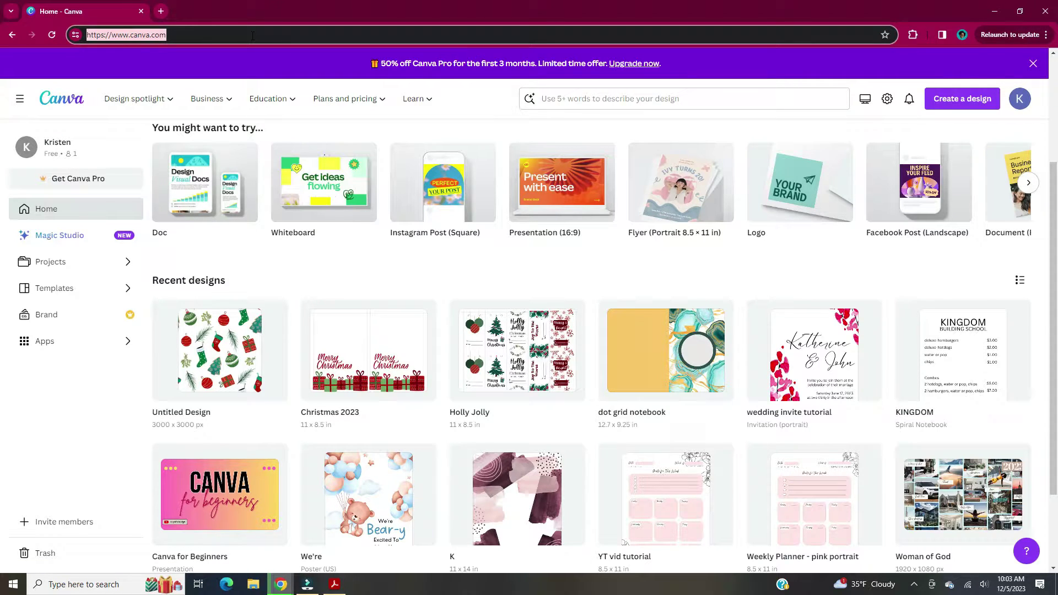
key(Return)
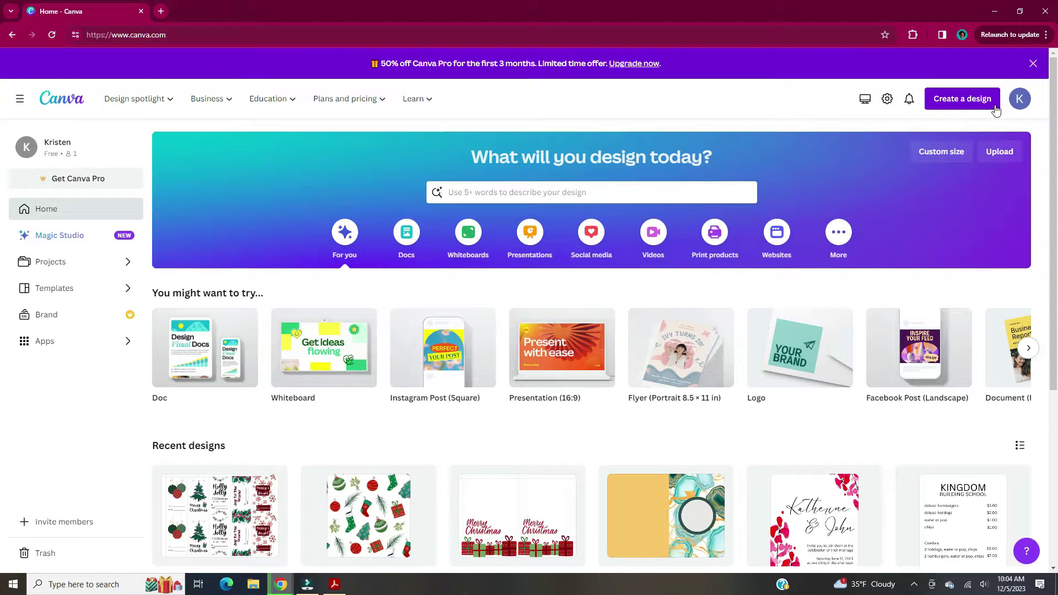
click(996, 110)
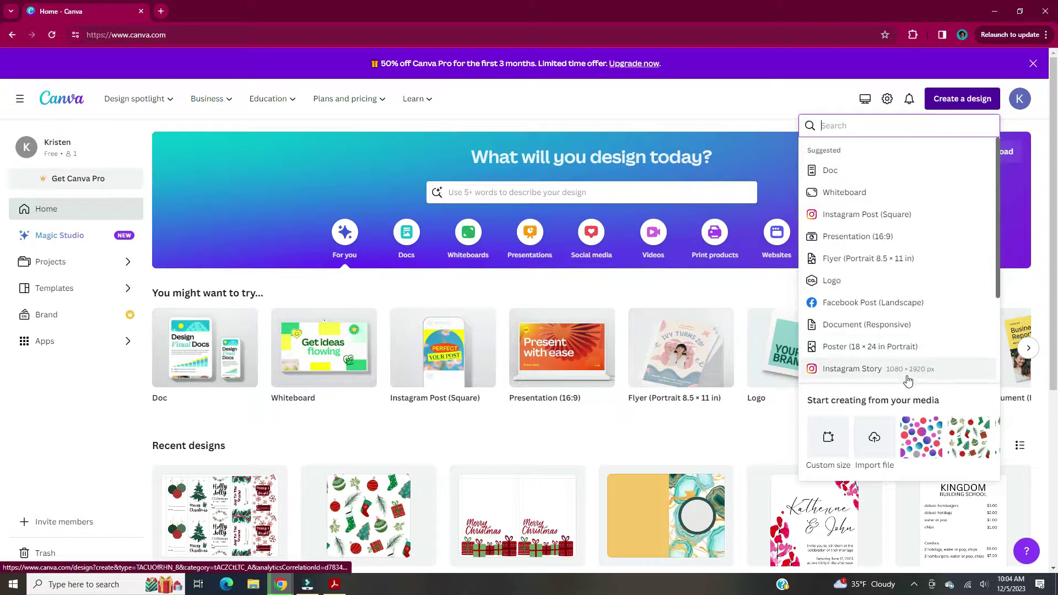
click(843, 446)
click(950, 173)
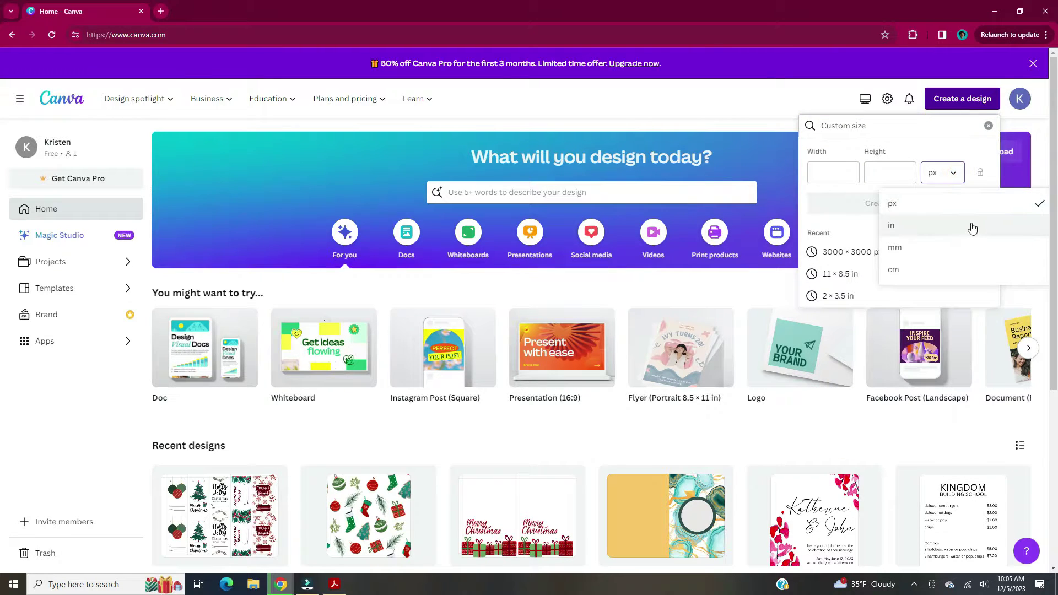
click(973, 229)
click(811, 178)
text(11)
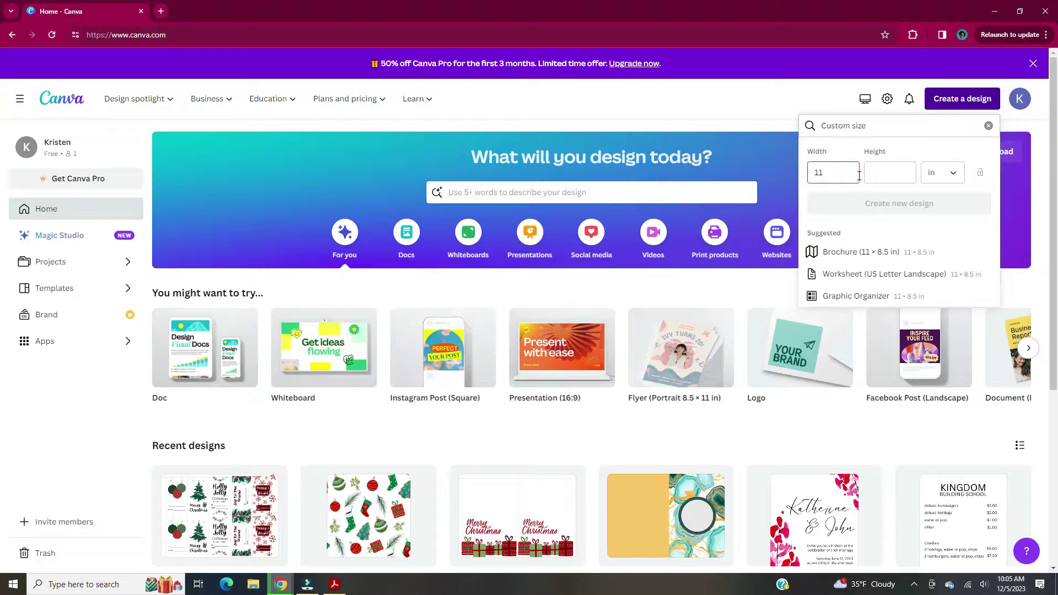
click(875, 173)
text(8.5)
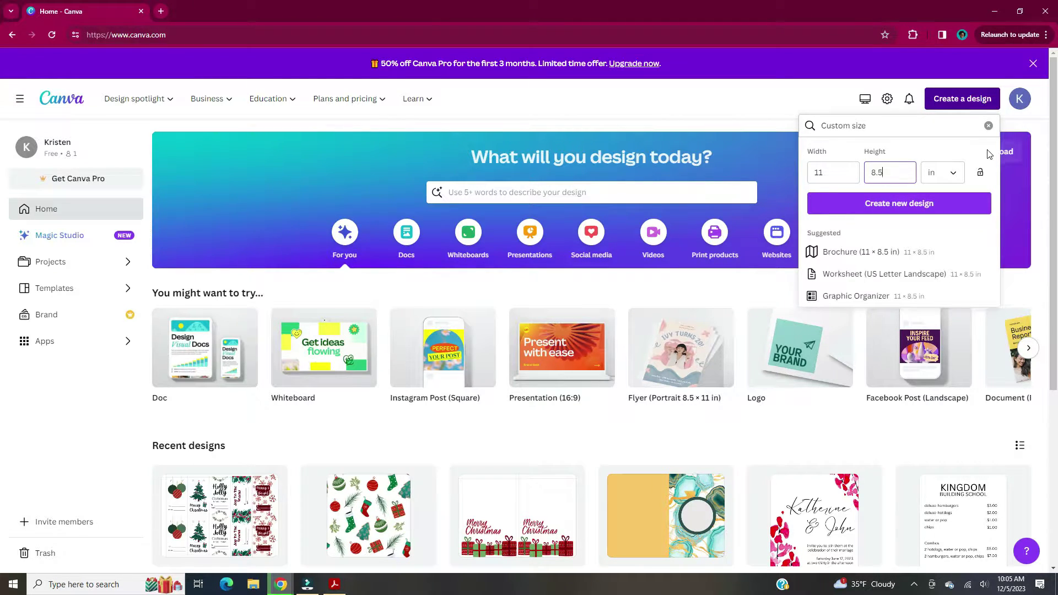
click(962, 208)
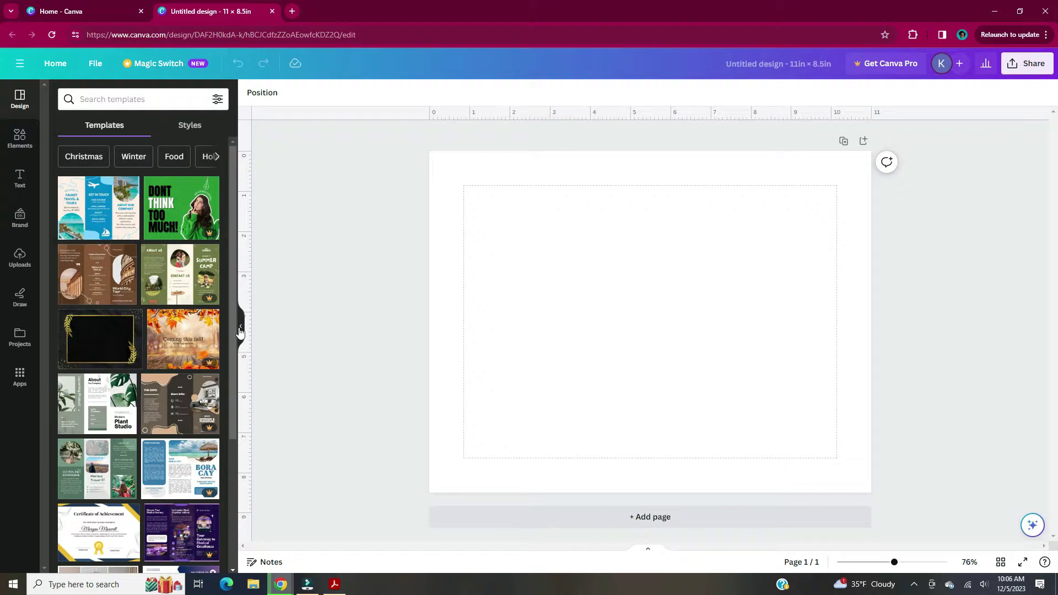
Add custom guides: 4 columns with 0.25 in gap and 0.63 in margin, 2 rows with 0.25 in gap and 0.5 in margin.
click(240, 330)
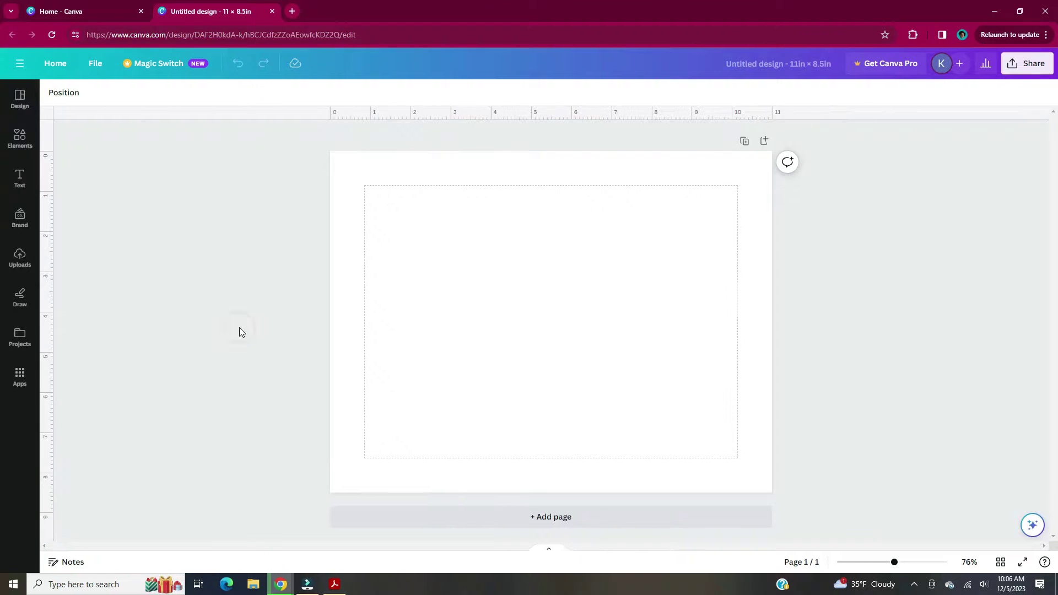
click(97, 63)
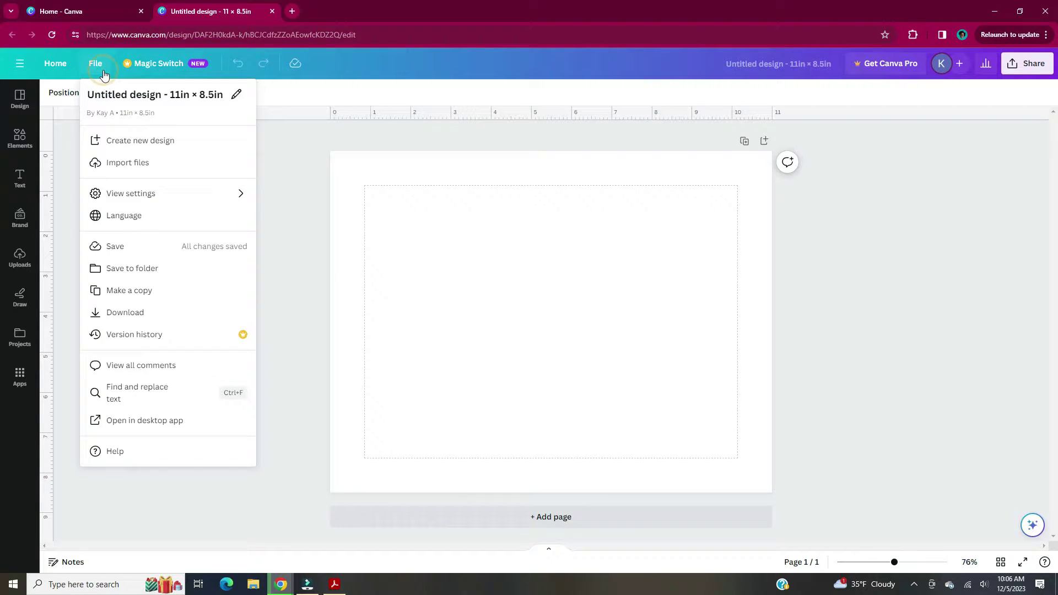
mouse_move(185, 198)
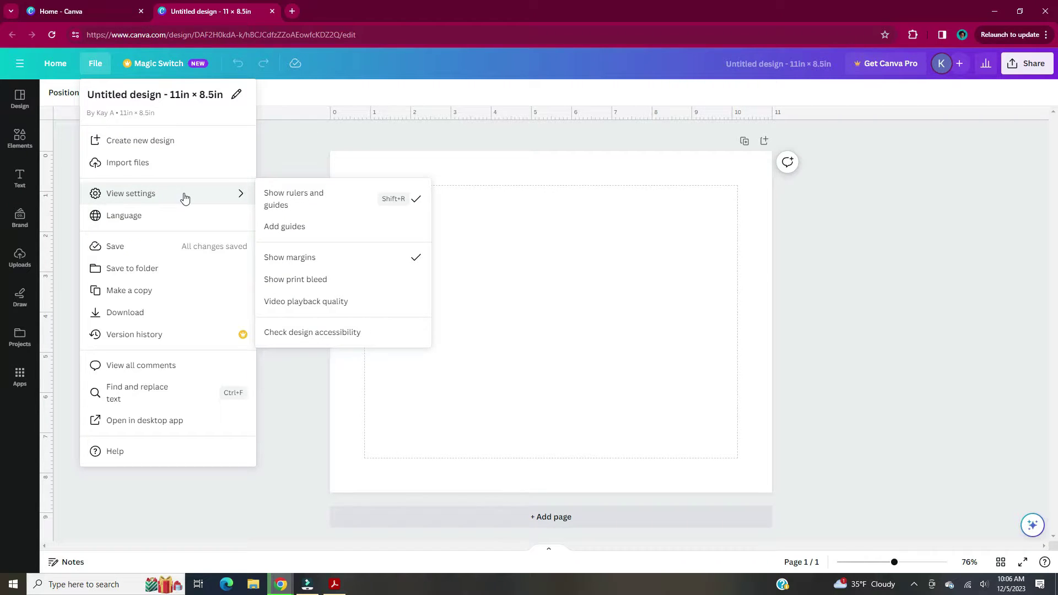
click(354, 230)
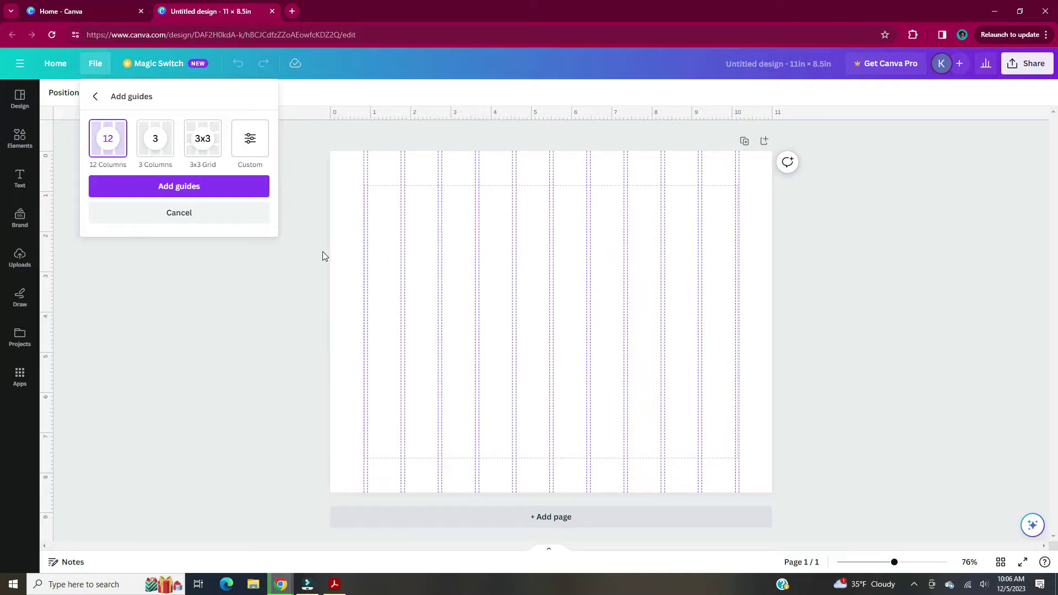
click(259, 142)
click(118, 200)
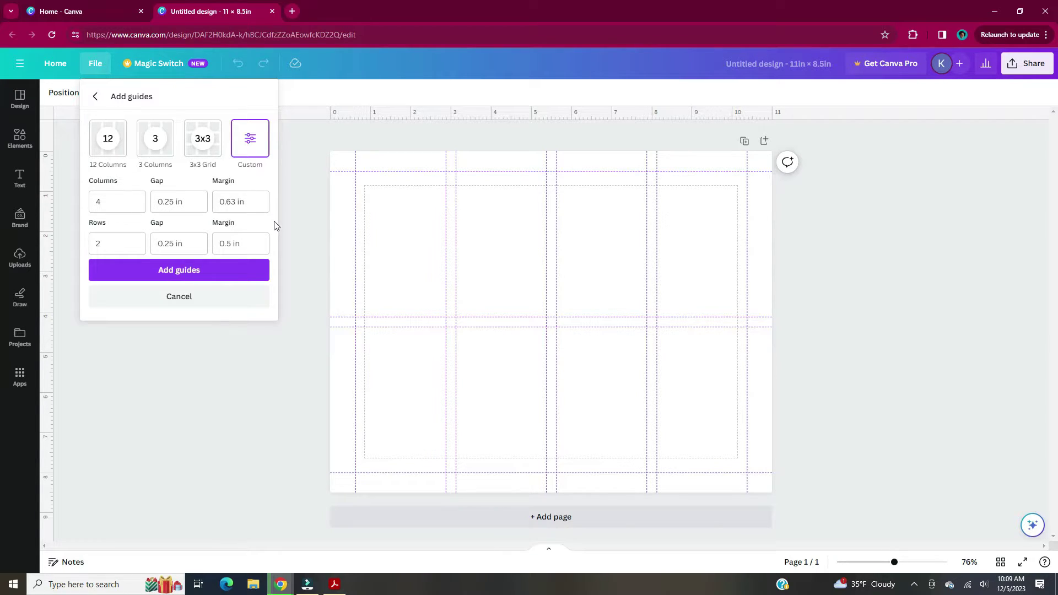
click(236, 273)
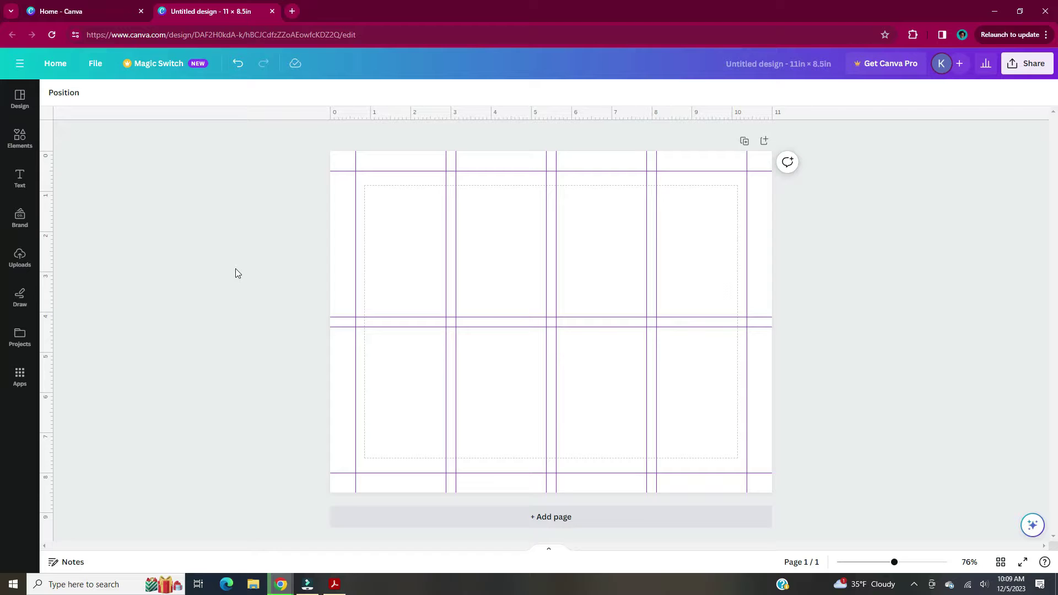
Add a straight line to the page with line weight 1 and Light Gray #d9d9d9 color.
key(l)
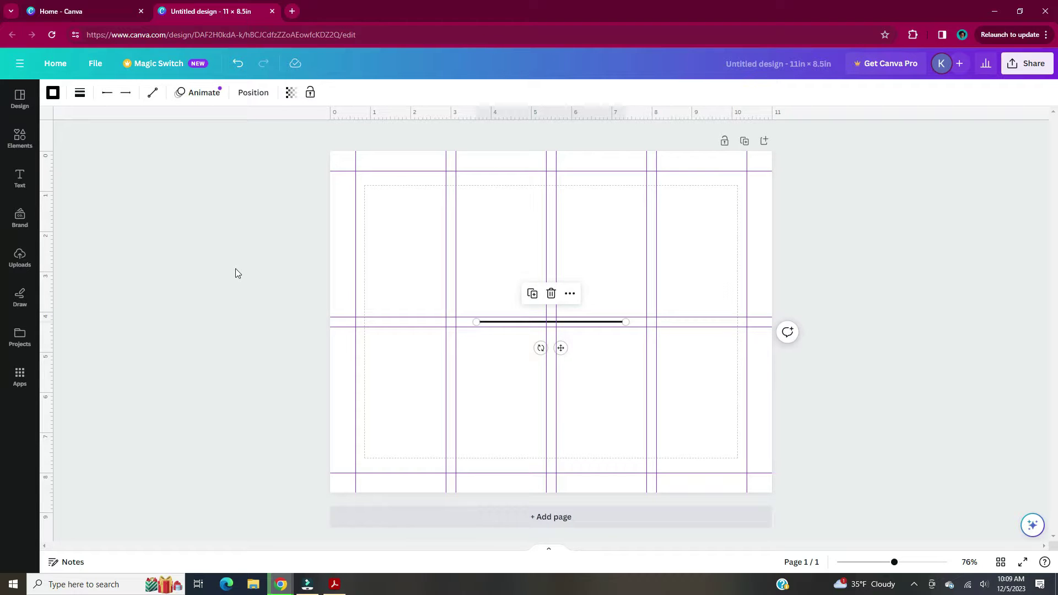
click(80, 93)
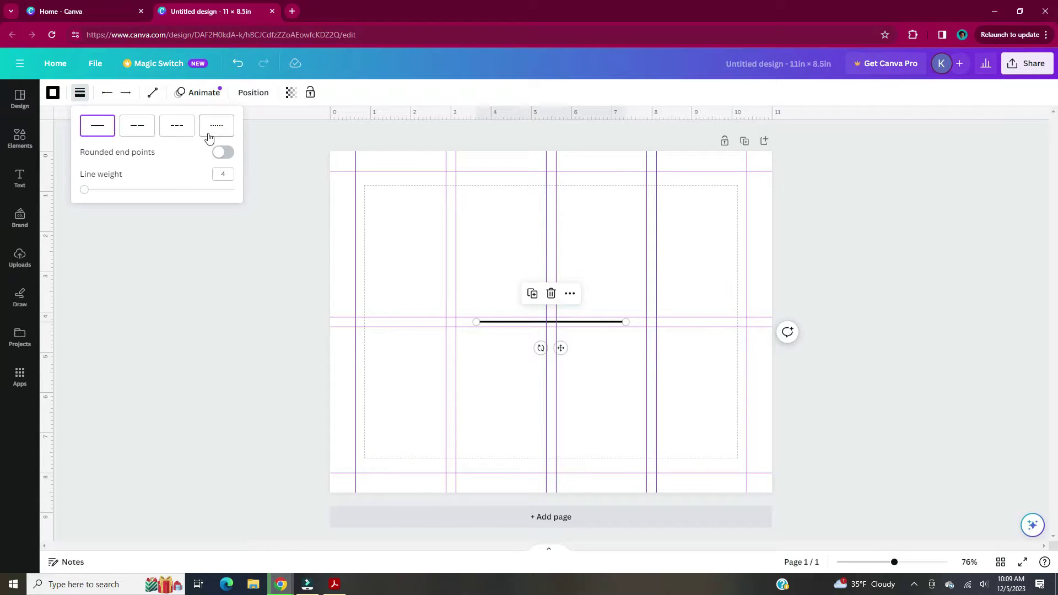
click(226, 174)
text(1)
key(Return)
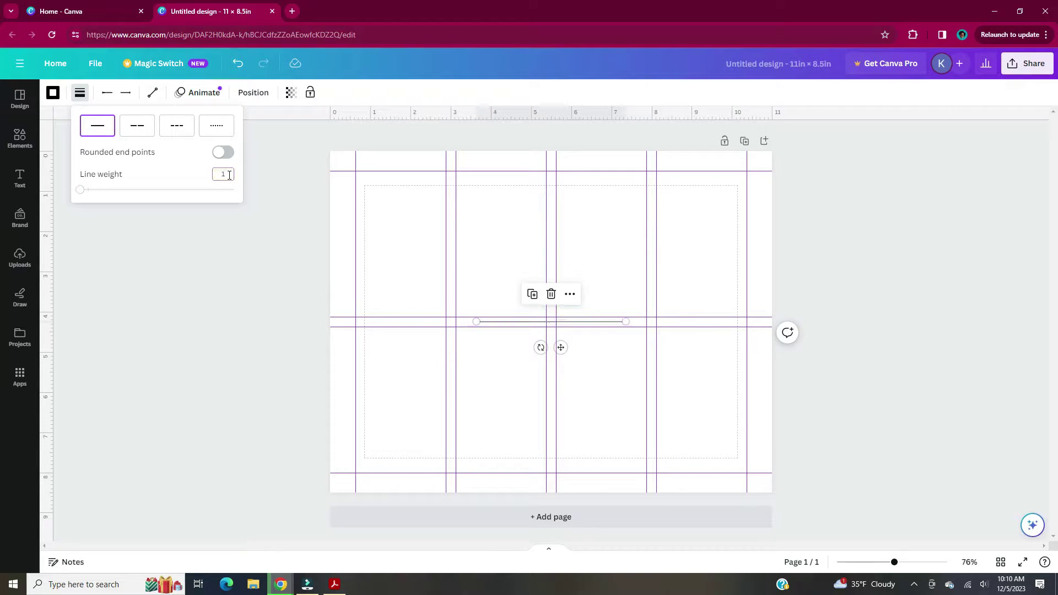
click(58, 95)
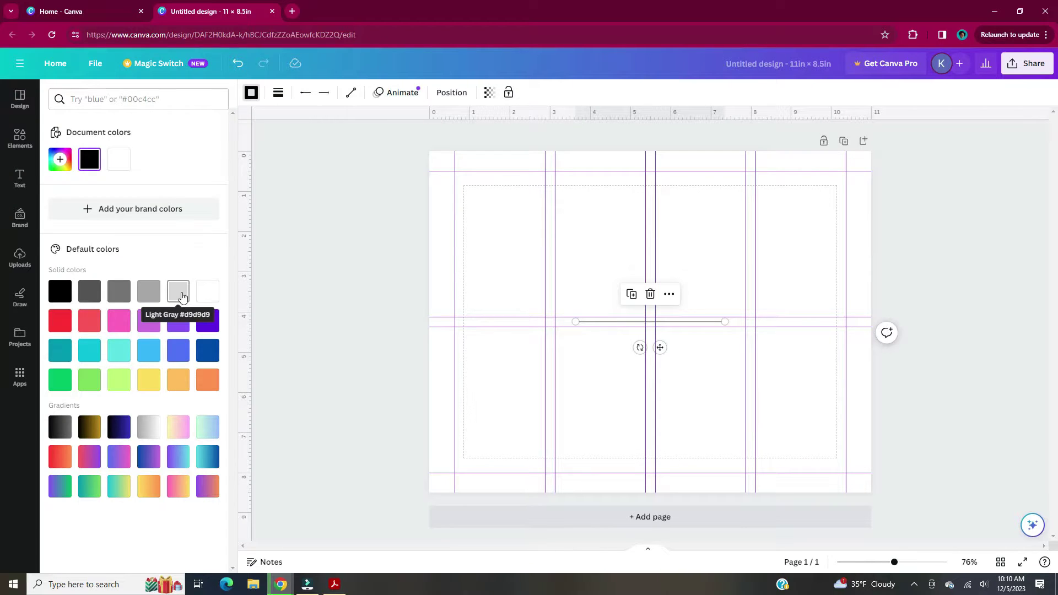
click(178, 291)
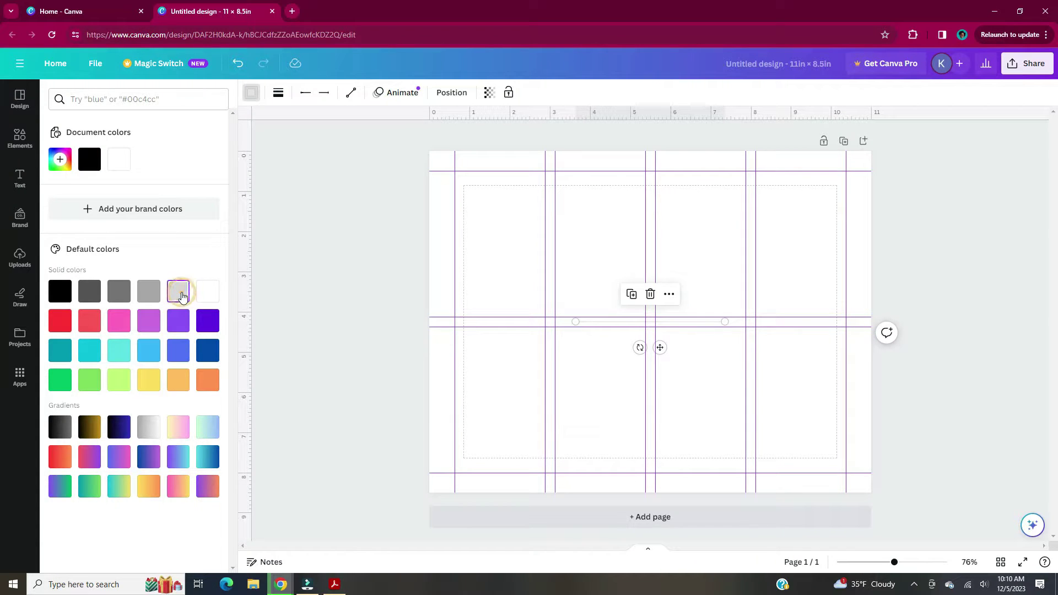
Extend both ends of the horizontal line so it spans slightly past the full page width.
scroll(725, 341, up, 5)
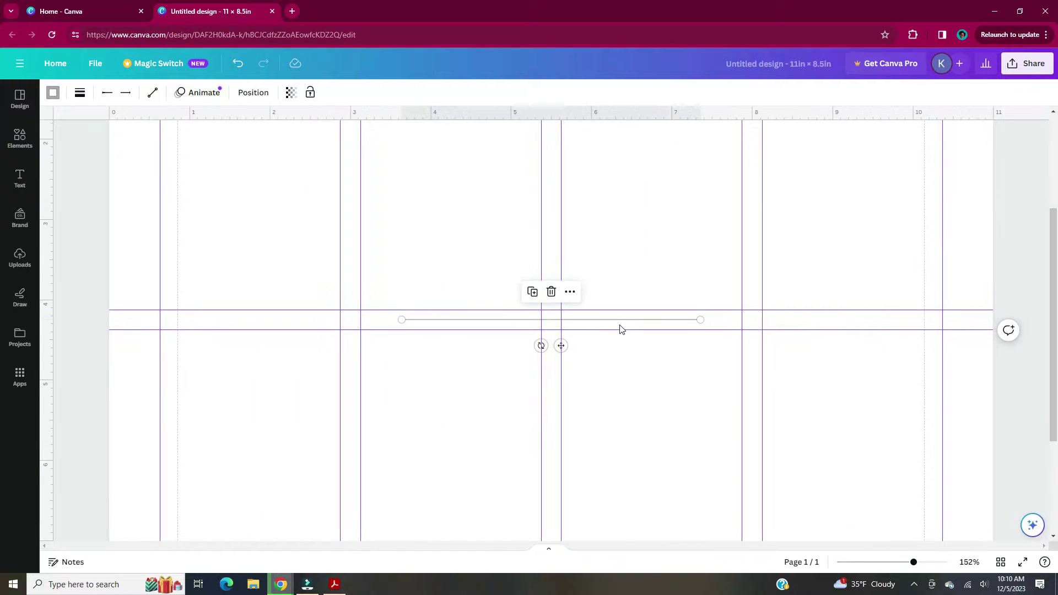
drag(401, 320, 99, 311)
drag(729, 321, 1003, 321)
Place copies of the gray line so that one lies on each of the four horizontal guides.
scroll(515, 337, down, 1)
scroll(515, 338, down, 1)
drag(574, 213, 555, 503)
scroll(581, 366, up, 4)
scroll(581, 278, down, 4)
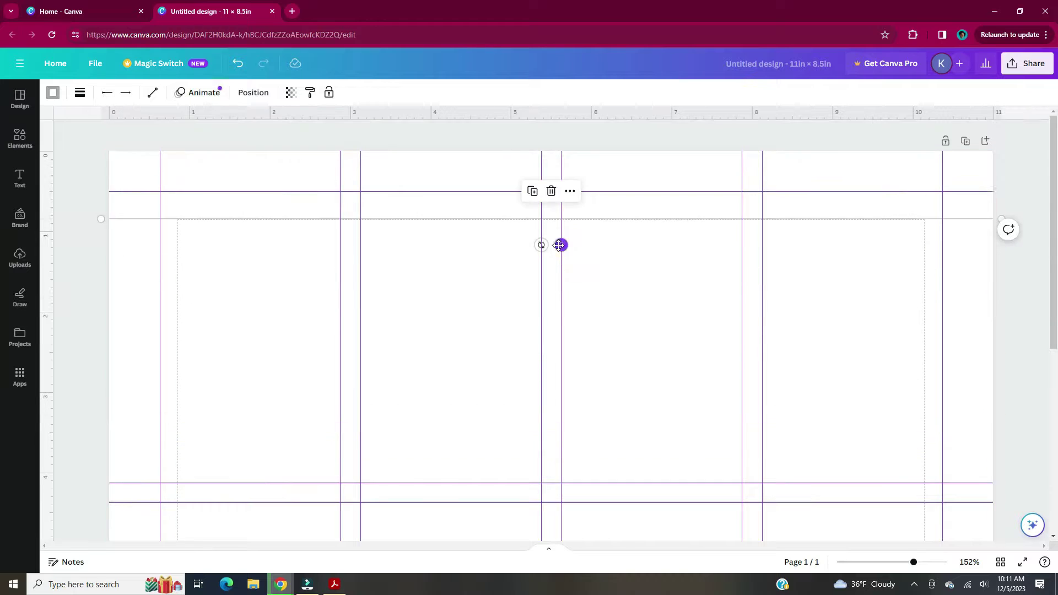
scroll(636, 281, down, 5)
Select all four horizontal lines on the page together.
drag(260, 154, 606, 471)
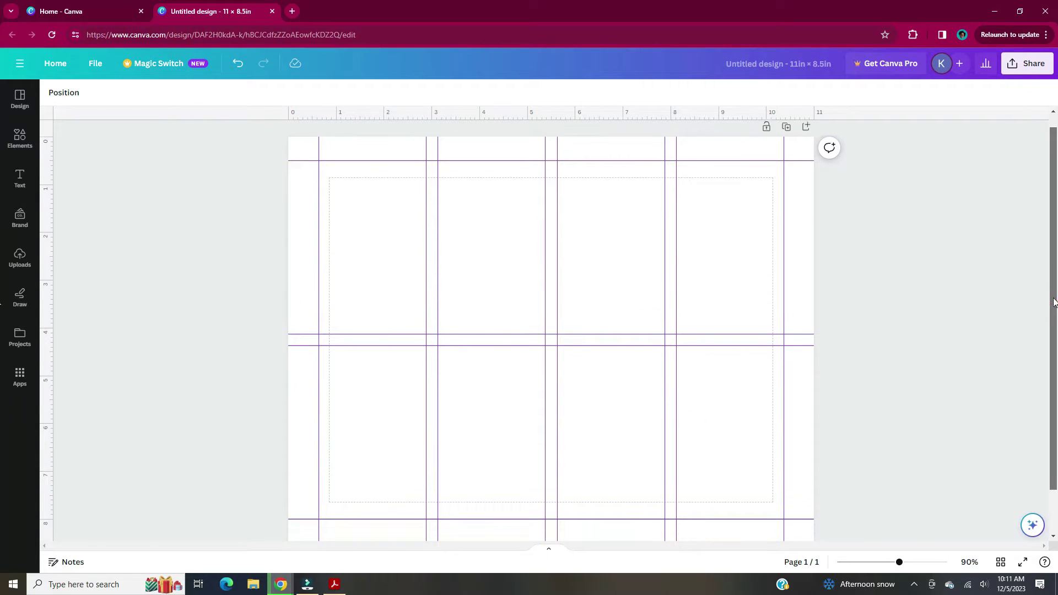
drag(229, 145, 835, 524)
right_click(534, 226)
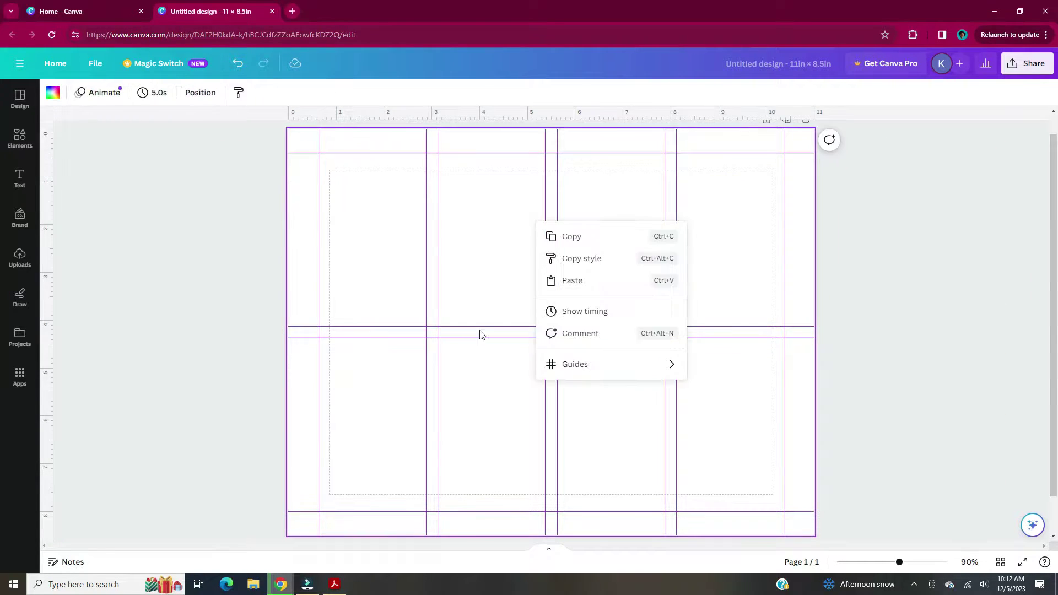
drag(268, 138, 835, 524)
right_click(792, 513)
mouse_move(882, 405)
click(976, 429)
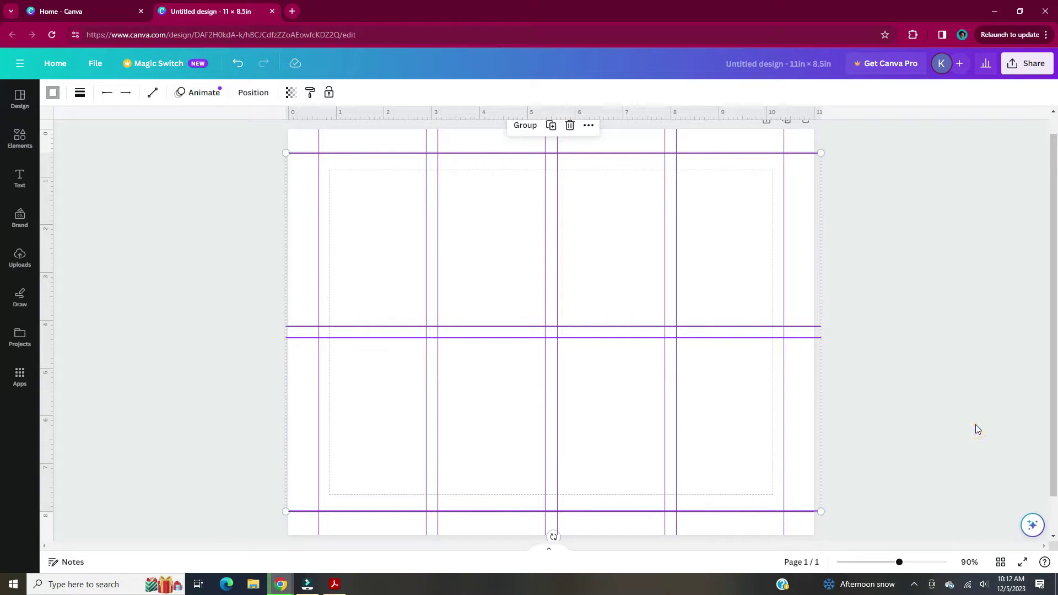
click(869, 290)
Place vertical copies of the gray line on all eight vertical guides, running the full page height.
scroll(586, 327, up, 3)
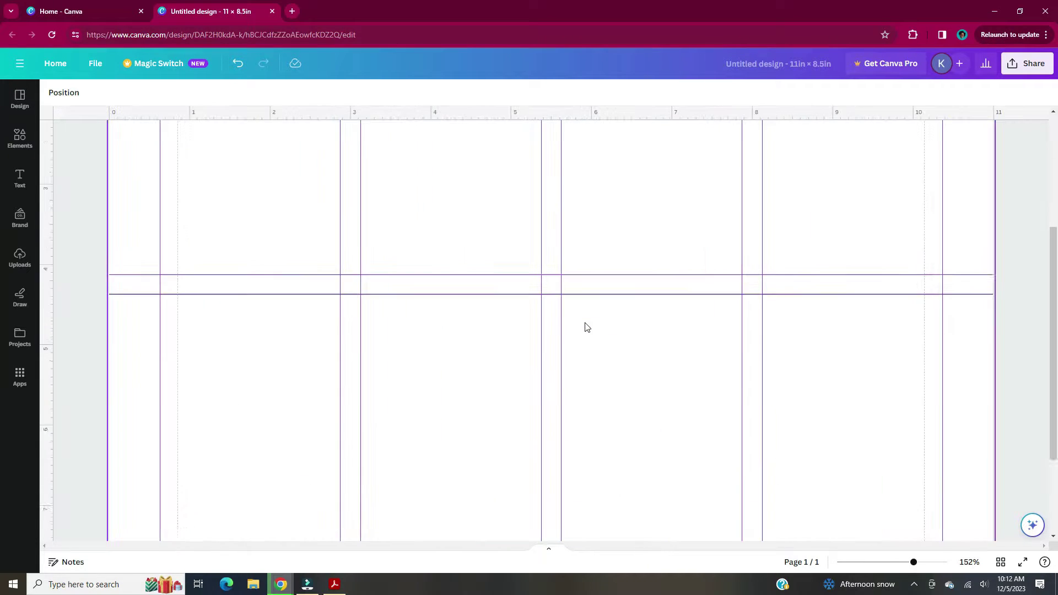
scroll(586, 326, up, 2)
click(577, 385)
mouse_move(567, 432)
mouse_down()
mouse_move(588, 392)
mouse_move(572, 309)
mouse_move(586, 395)
mouse_move(579, 373)
mouse_move(184, 373)
mouse_move(570, 385)
mouse_move(184, 374)
mouse_move(586, 383)
mouse_move(418, 371)
mouse_move(768, 375)
mouse_move(775, 361)
mouse_move(787, 373)
mouse_up()
click(381, 328)
click(943, 362)
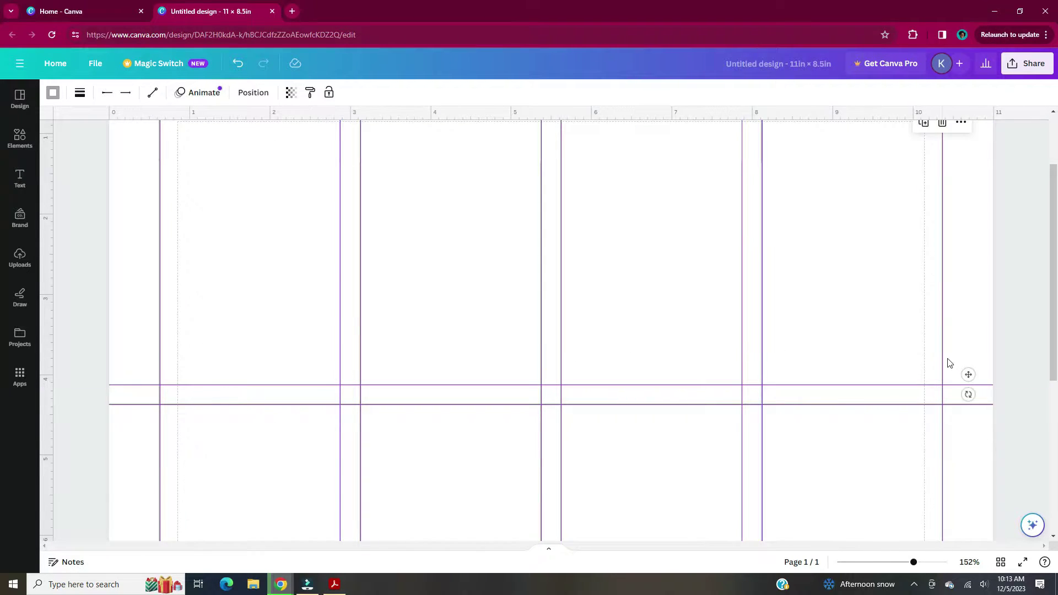
Select all eight vertical lines together, leaving the horizontal lines out of the selection.
scroll(947, 362, down, 5)
key(ctrl+a)
scroll(705, 288, down, 2)
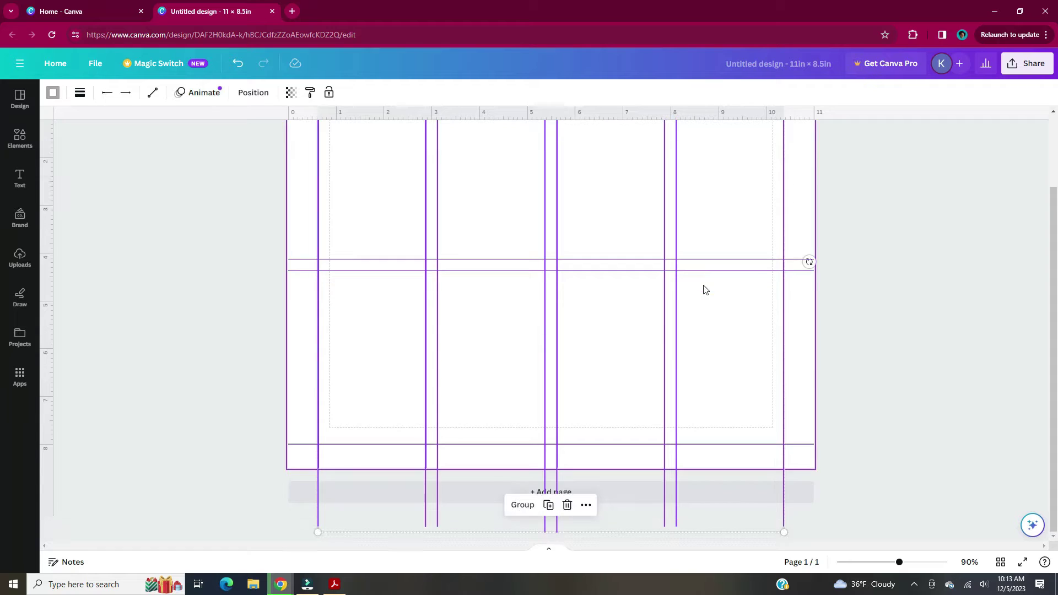
click(678, 402)
scroll(817, 276, down, 2)
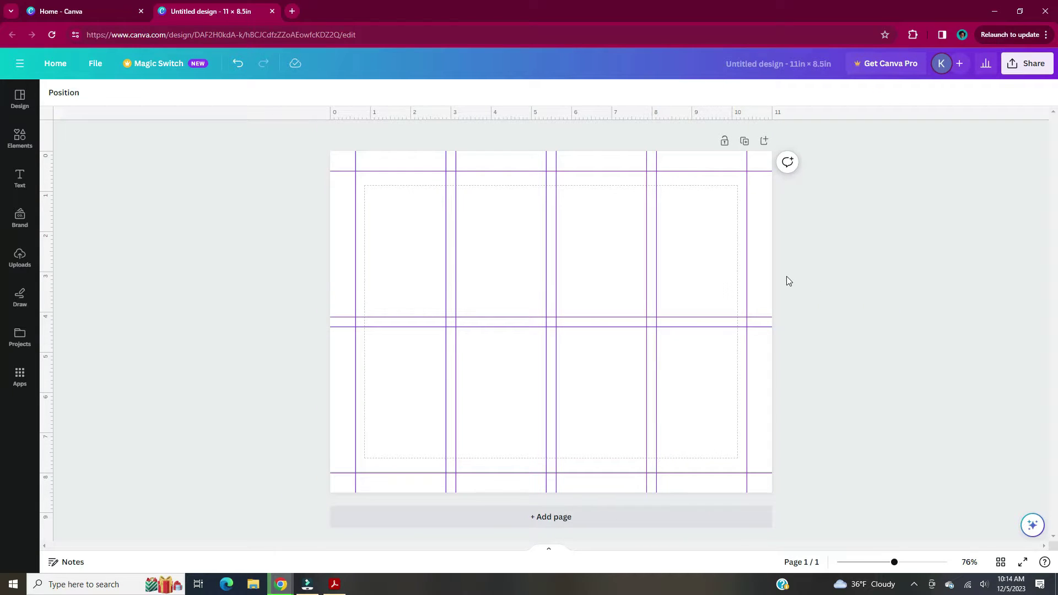
Hide the rulers and guides and turn off the page margins, leaving only the gray lines.
scroll(787, 281, up, 2)
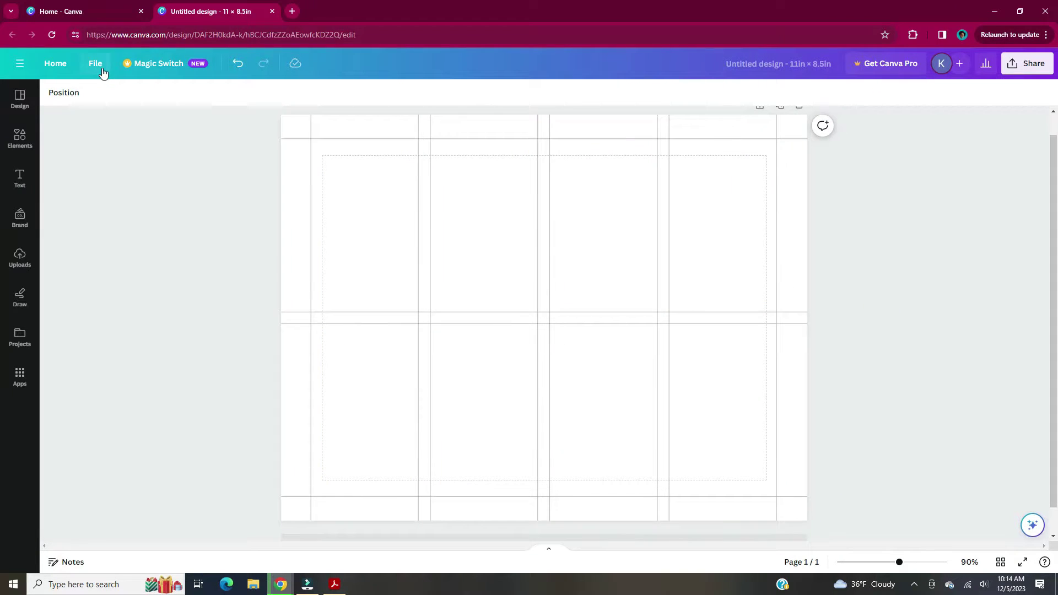
click(103, 73)
mouse_move(181, 197)
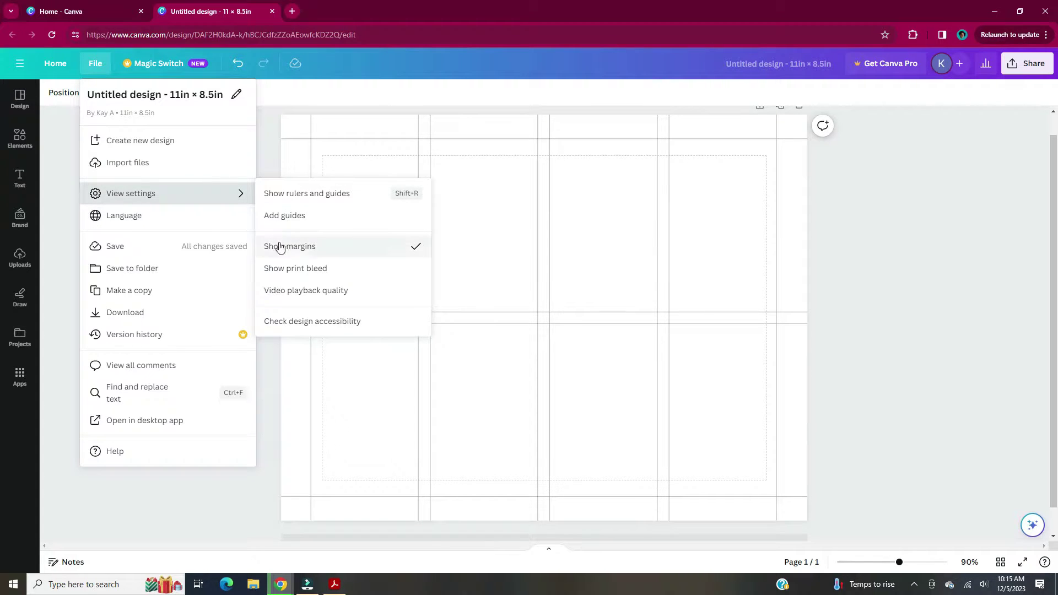
click(338, 249)
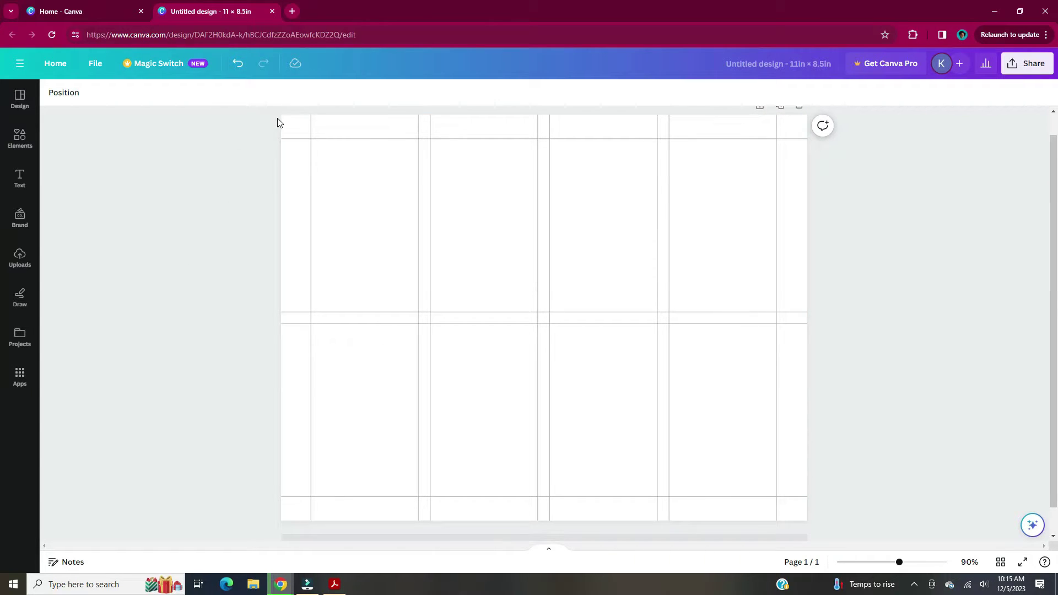
Select all the grid lines and set their transparency to 65.
drag(276, 115, 819, 531)
click(291, 93)
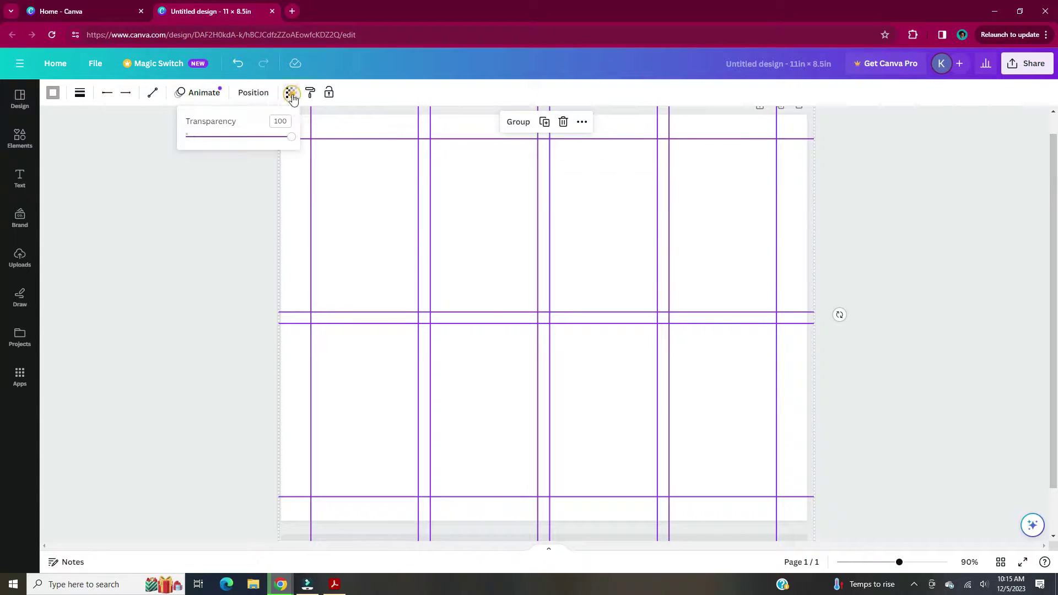
drag(292, 139, 255, 142)
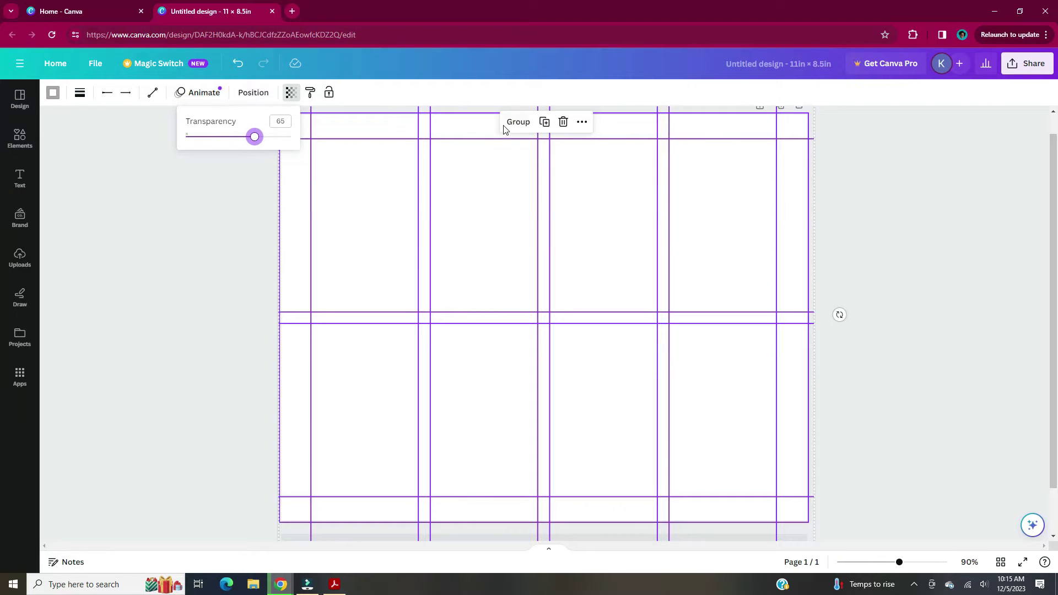
Group all the grid lines and lock the group in place.
click(526, 126)
click(587, 122)
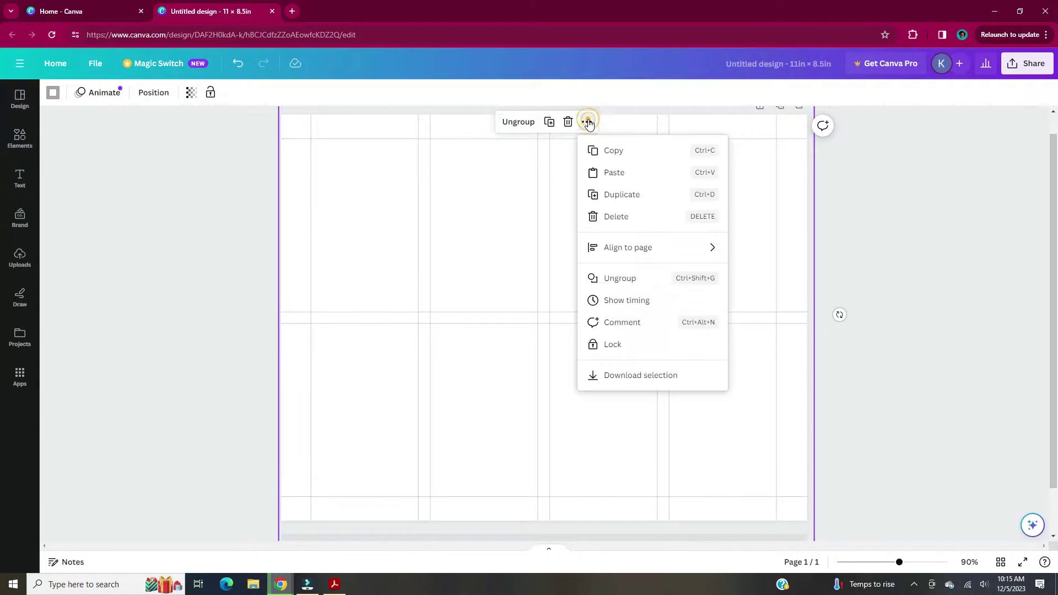
click(662, 352)
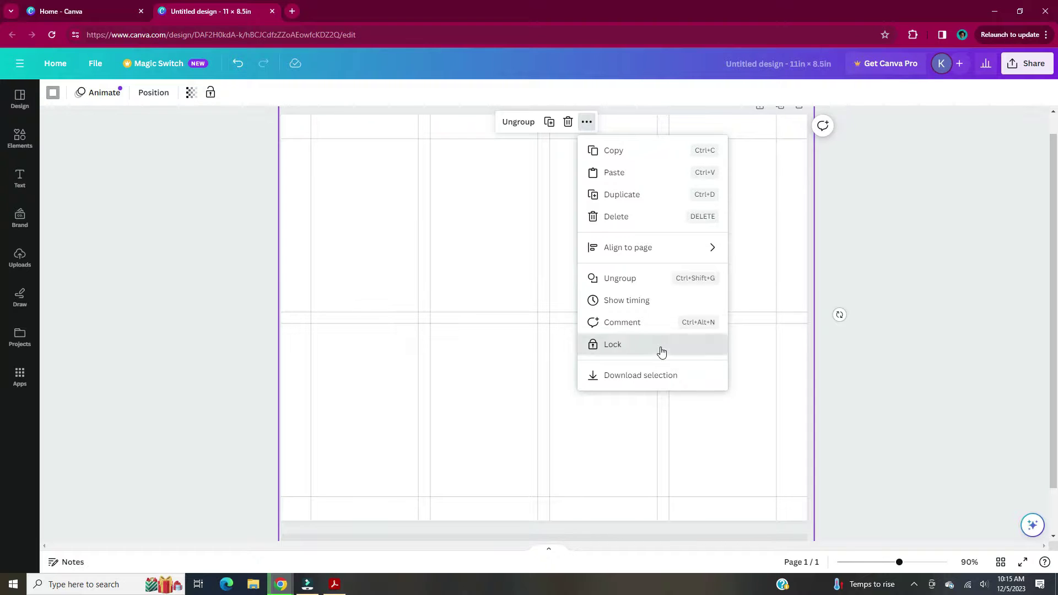
drag(565, 321, 481, 254)
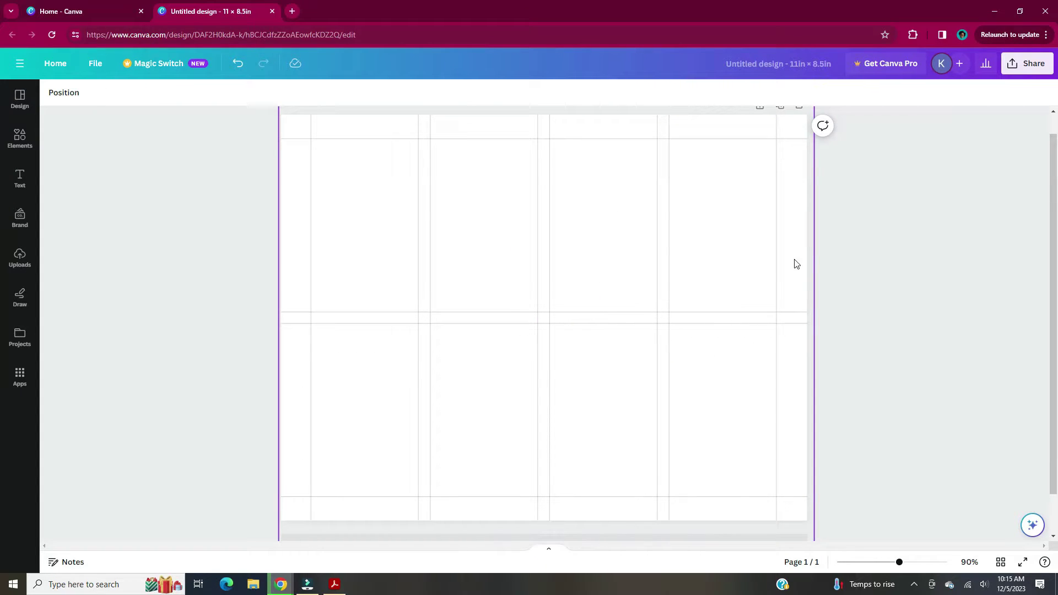
Add a circle shape and move it into the upper part of the page, over the second column.
click(848, 259)
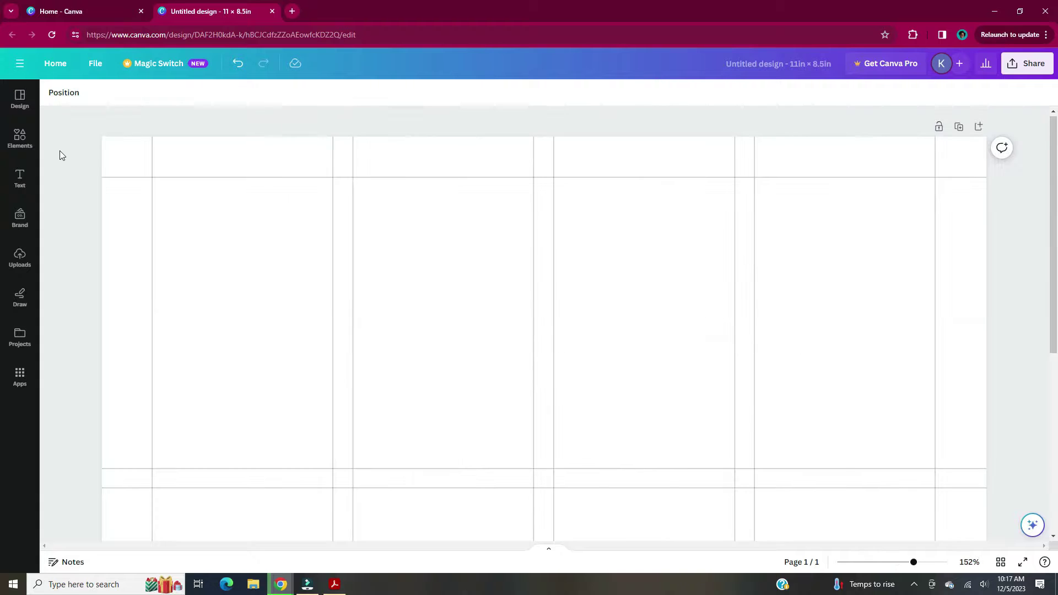
key(c)
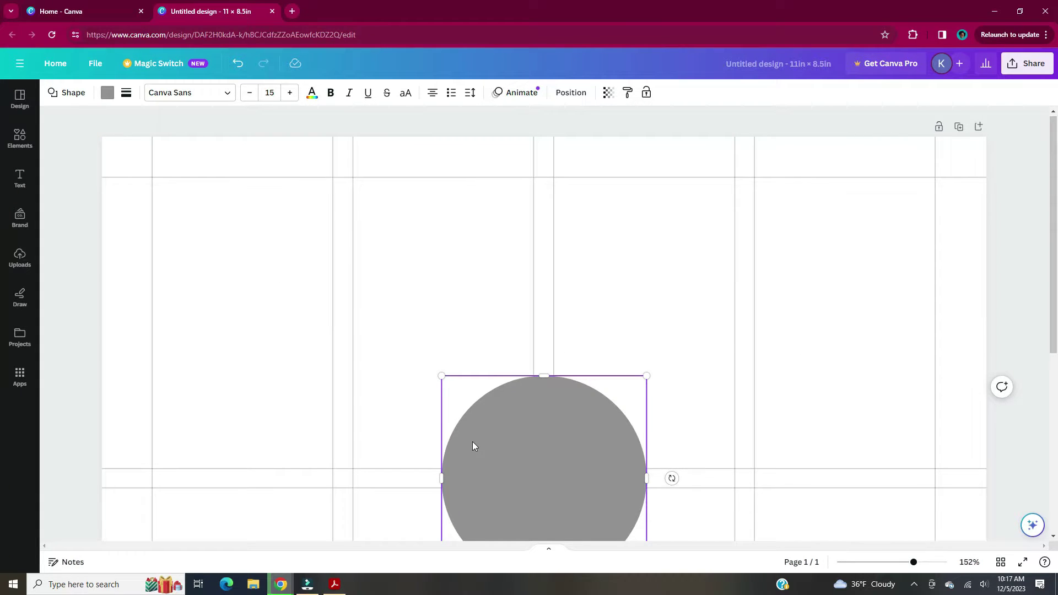
drag(471, 441, 382, 255)
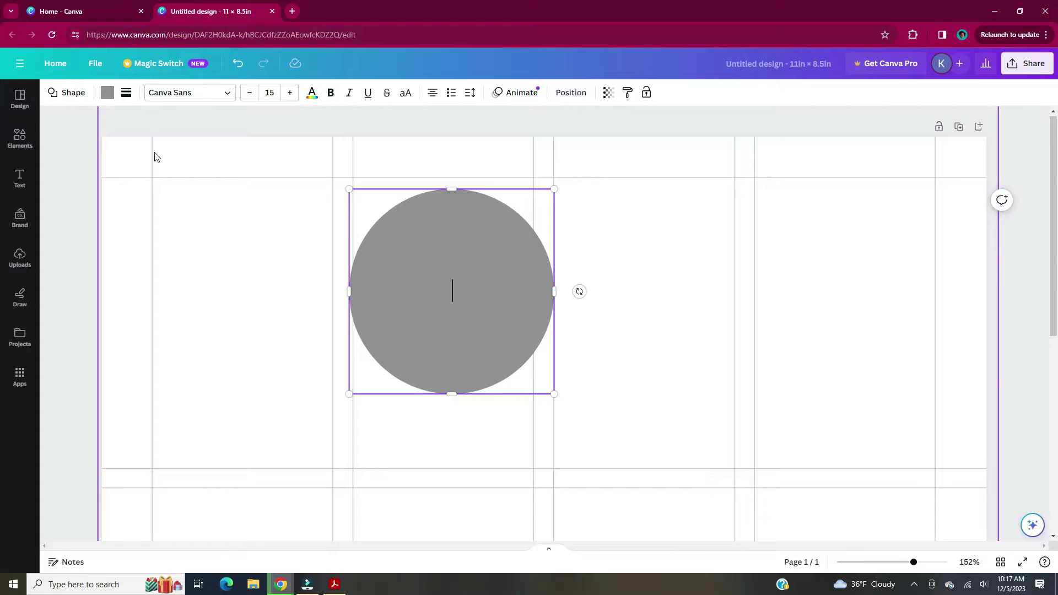
Give the circle a solid border with weight 1 and remove its fill color.
click(126, 93)
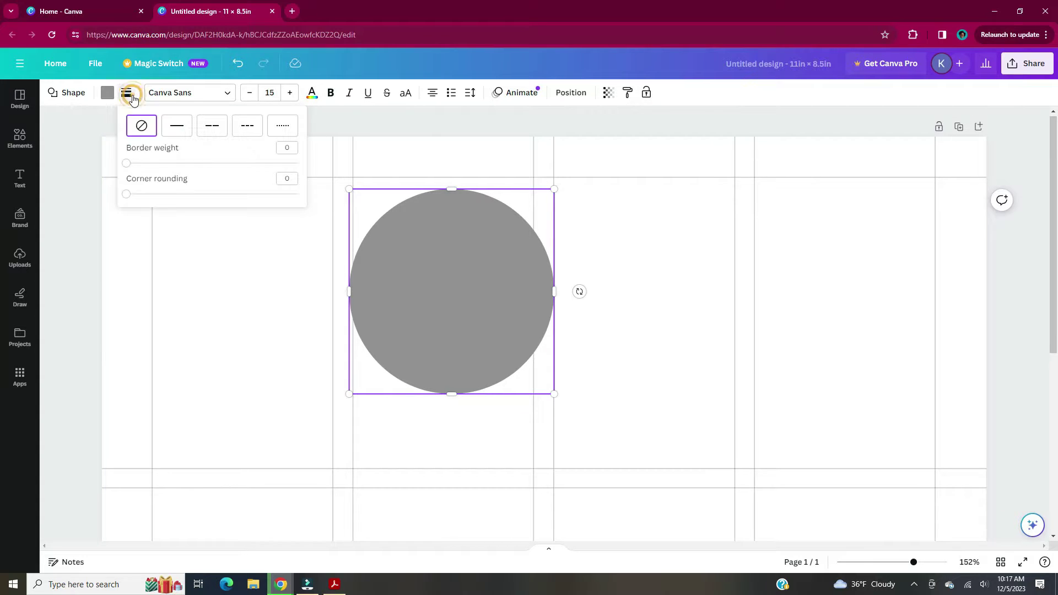
click(178, 134)
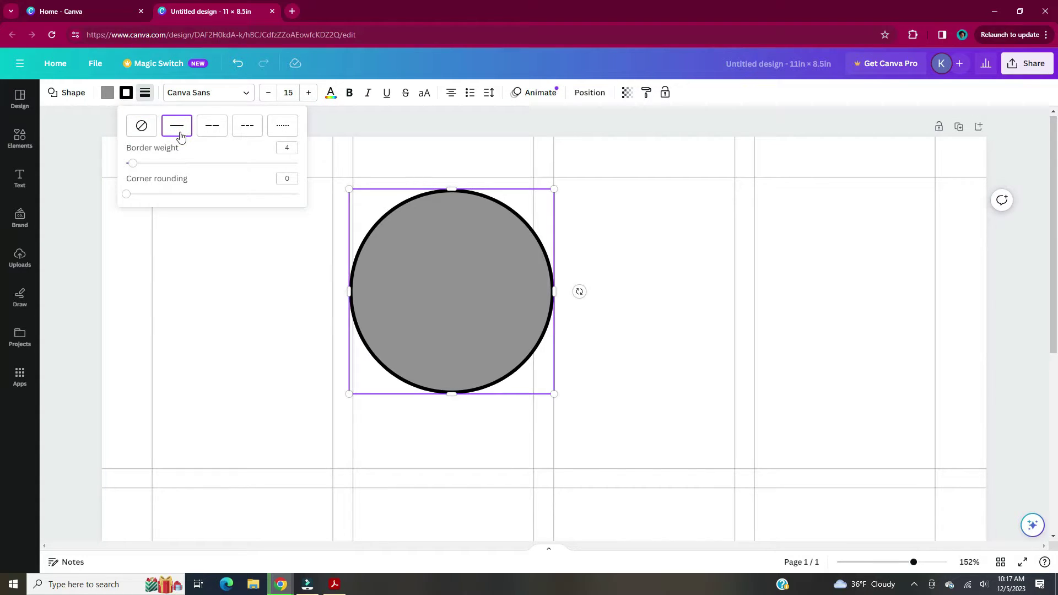
click(287, 148)
key(Return)
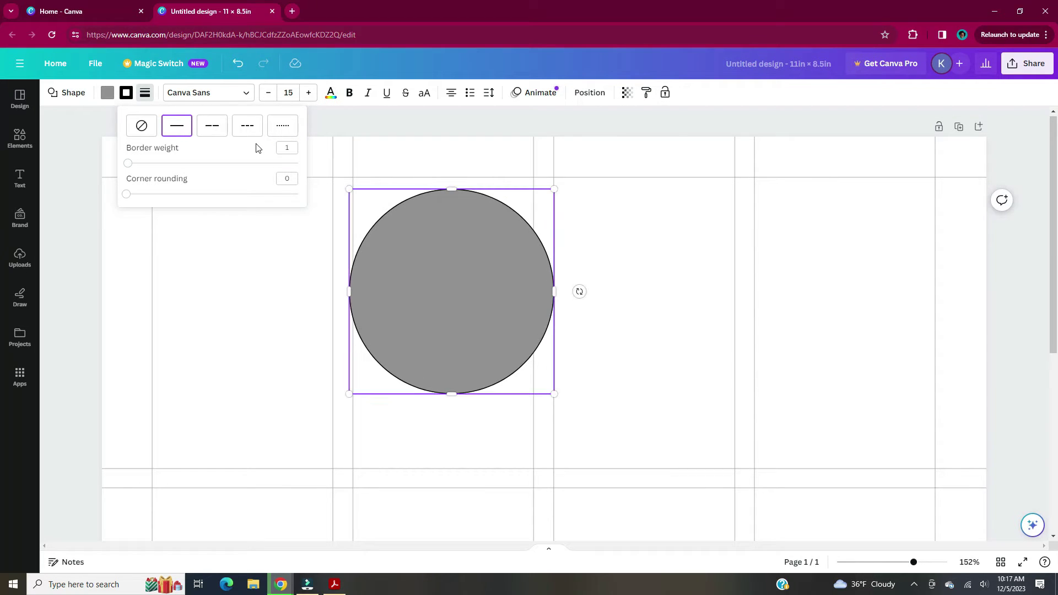
click(113, 96)
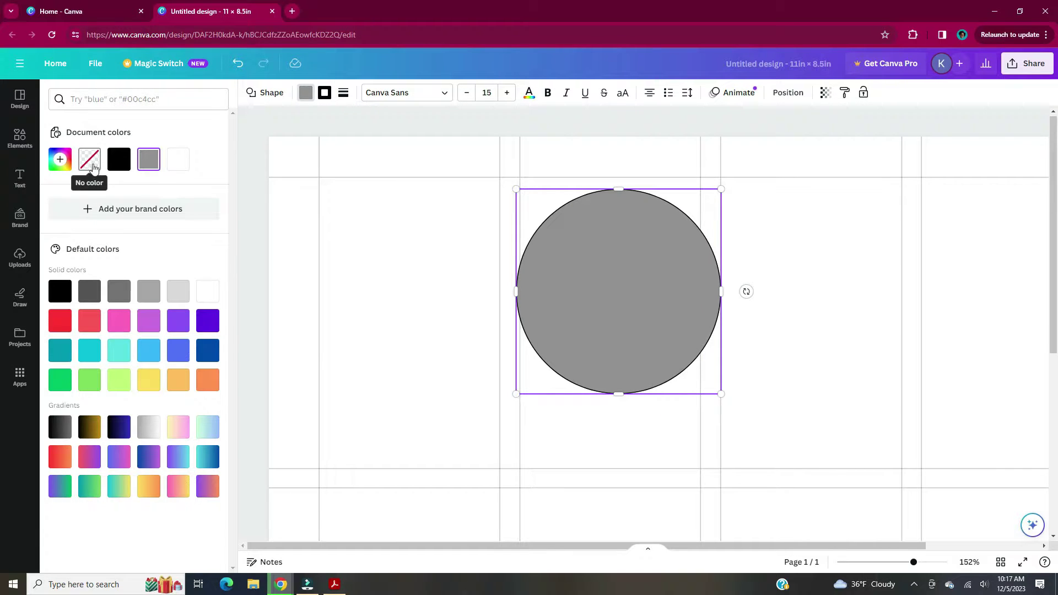
click(93, 168)
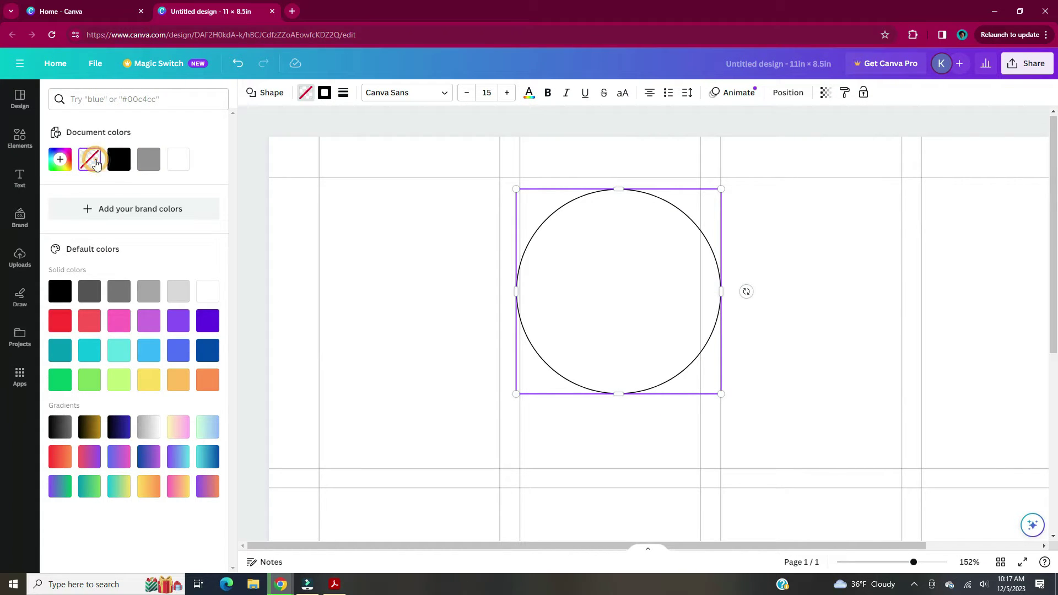
click(276, 245)
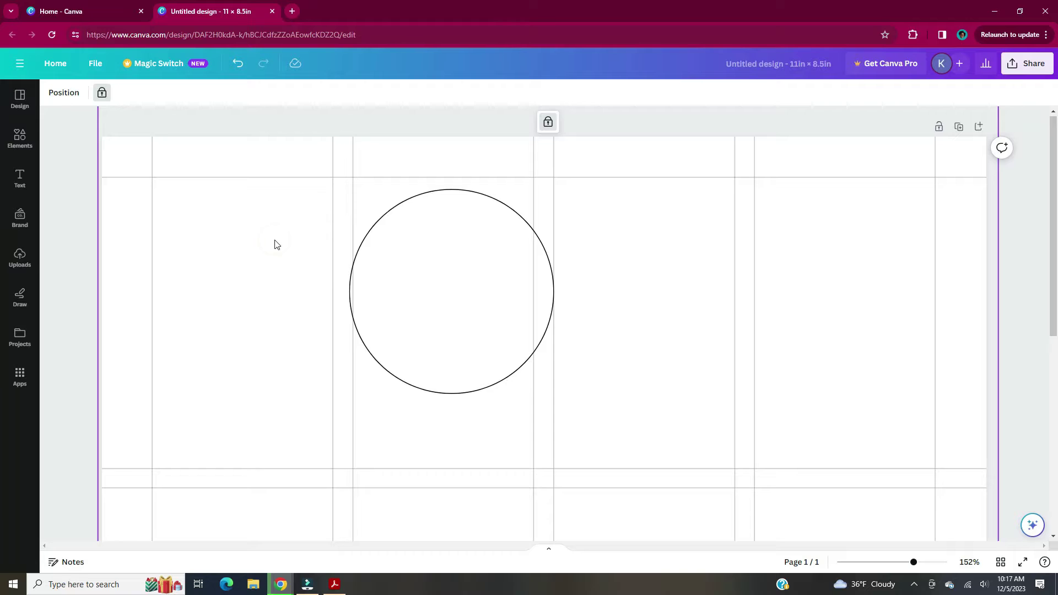
Shrink the circle to a small punch-hole size and place it near the top middle of the first column's upper cell.
click(441, 339)
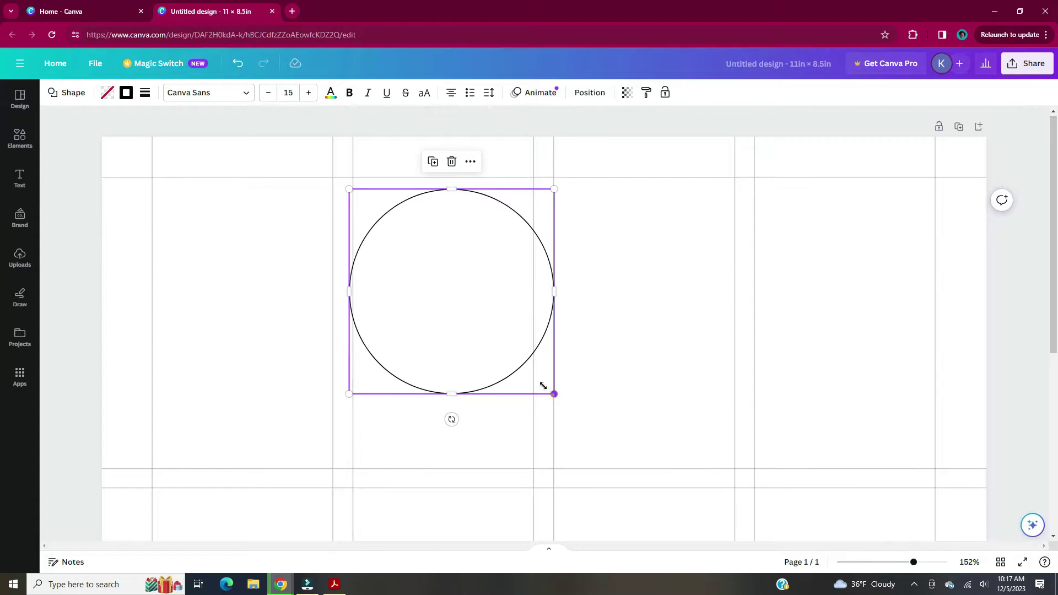
drag(543, 386, 251, 228)
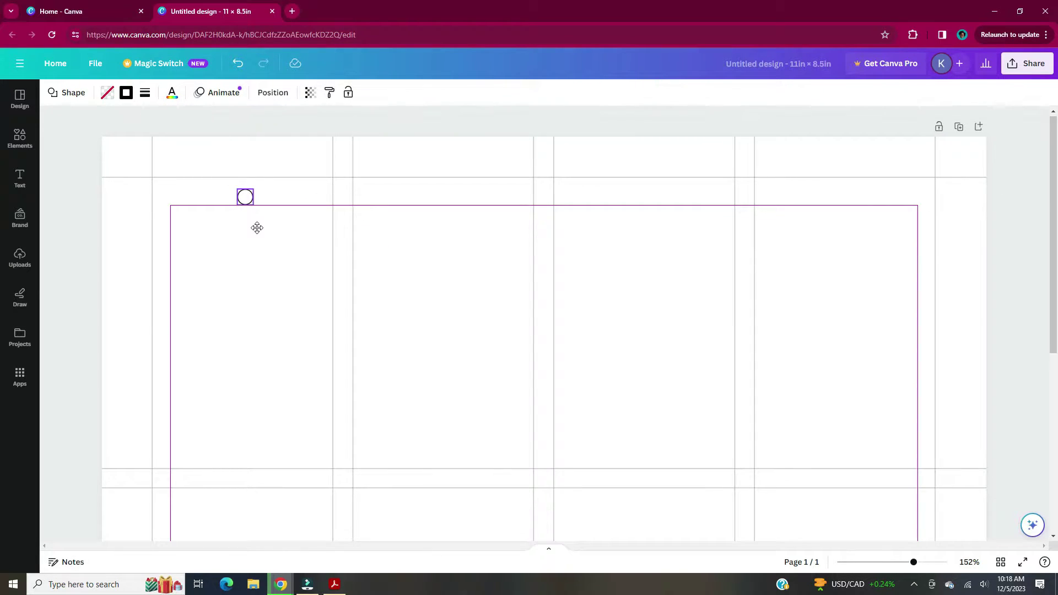
click(281, 197)
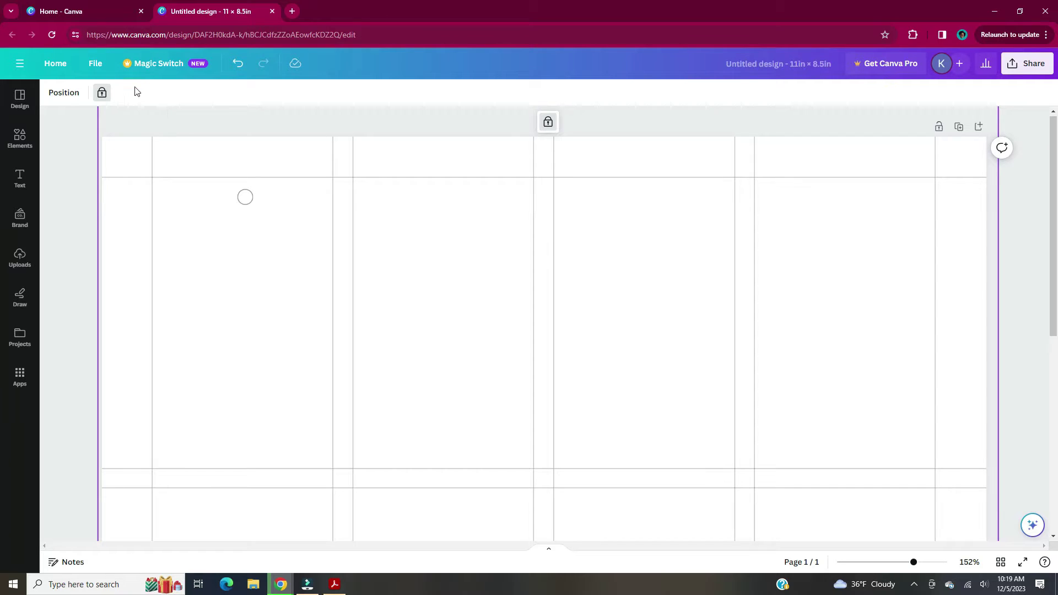
Show the rulers and guides on the page.
click(95, 64)
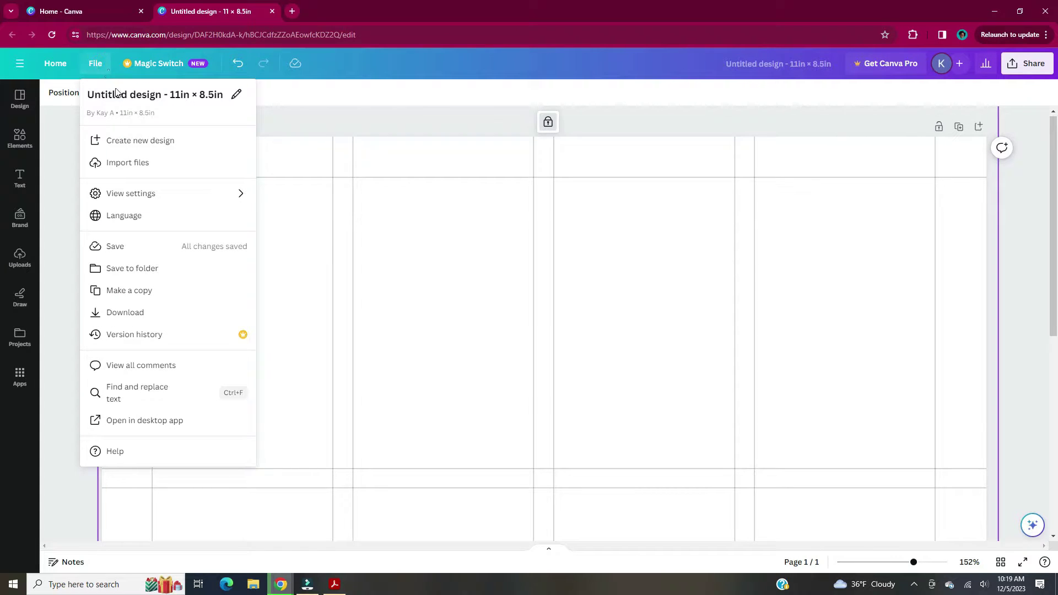
mouse_move(172, 194)
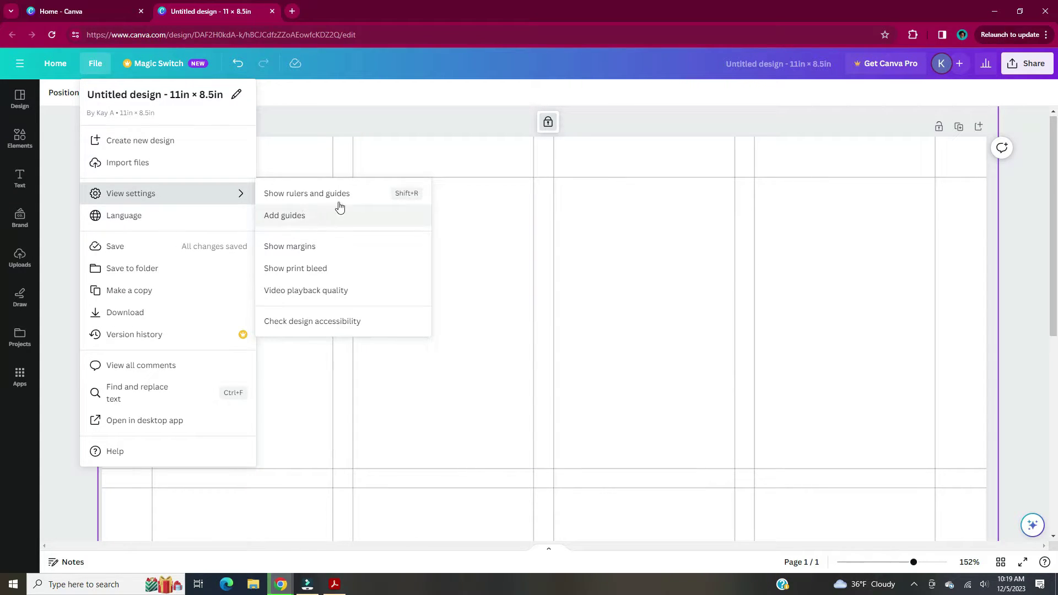
click(371, 198)
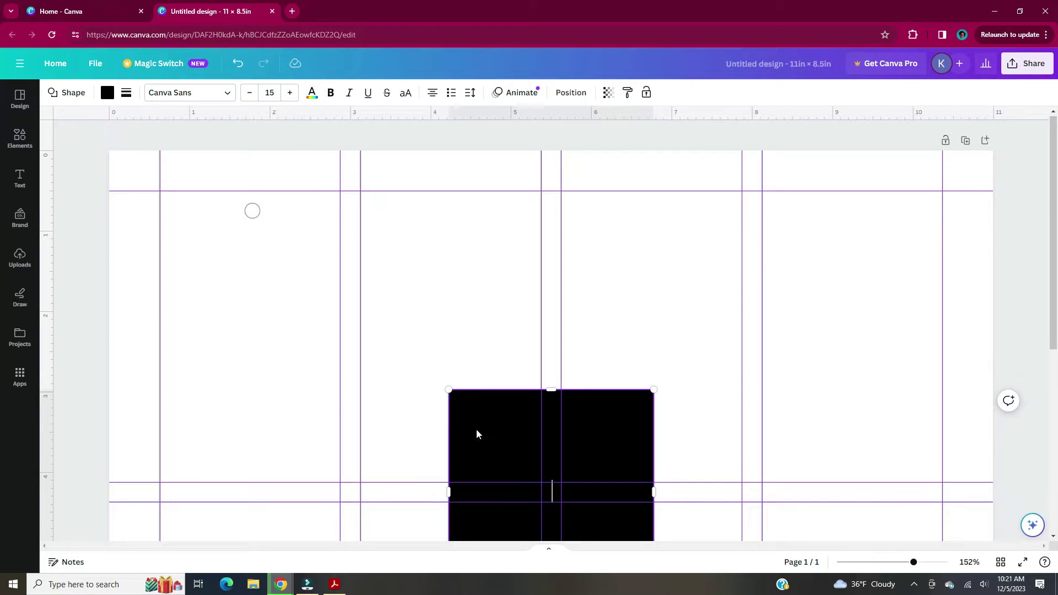
Fit the black square exactly to the upper cell of the second column by moving and stretching it to the guides.
drag(477, 429, 392, 265)
drag(566, 327, 540, 327)
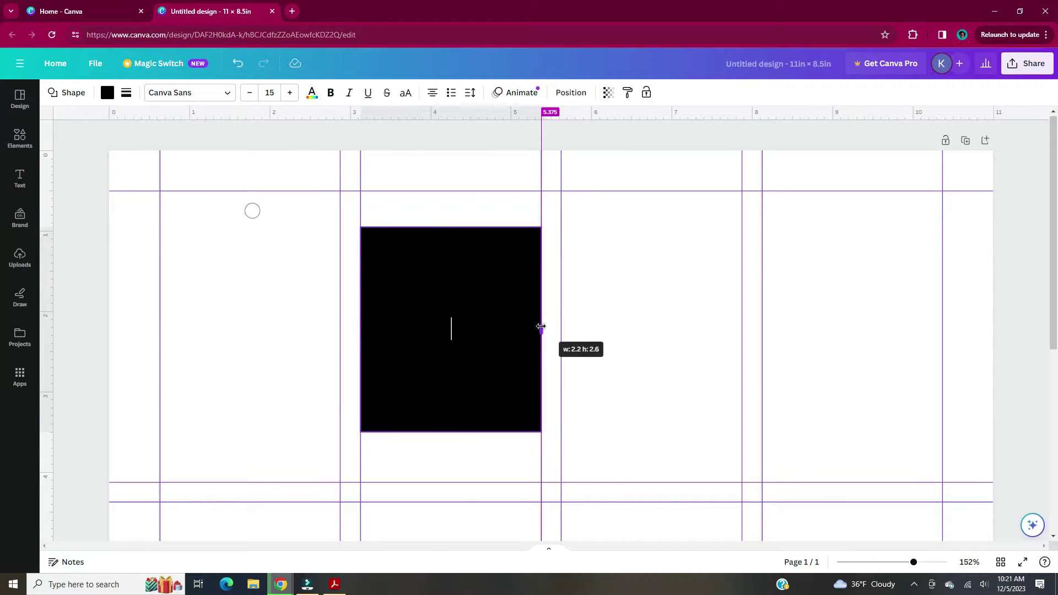
drag(451, 227, 451, 191)
drag(451, 432, 451, 482)
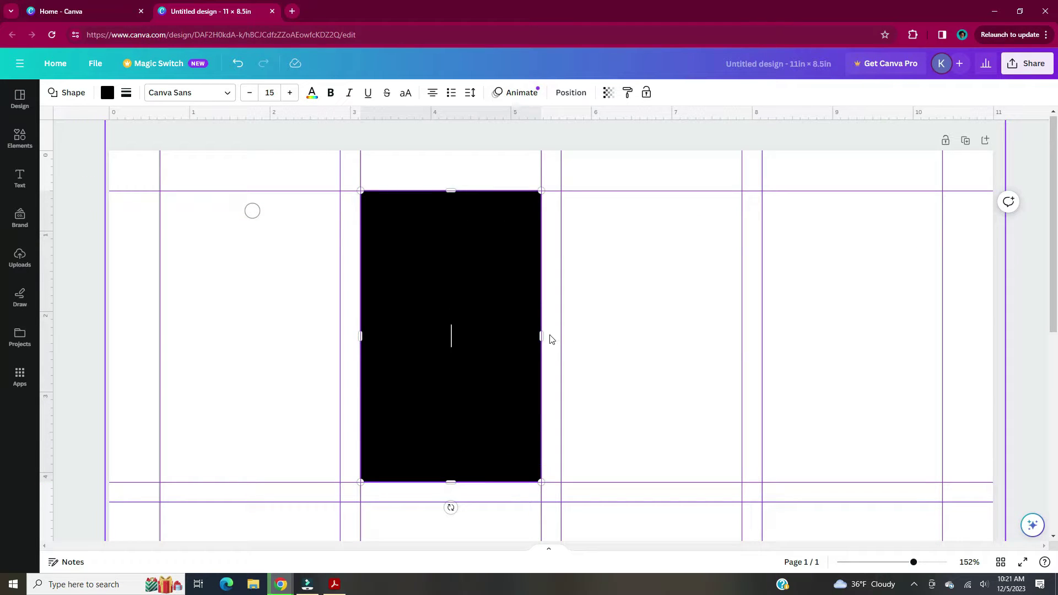
Change the fill of the rectangle in the second column to light red.
click(107, 92)
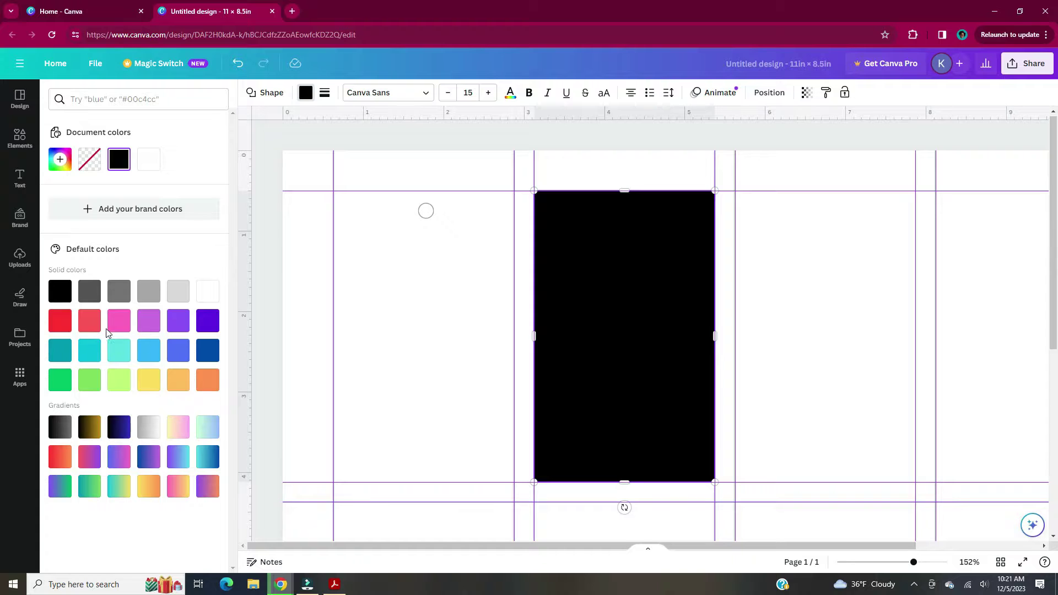
click(90, 321)
click(361, 368)
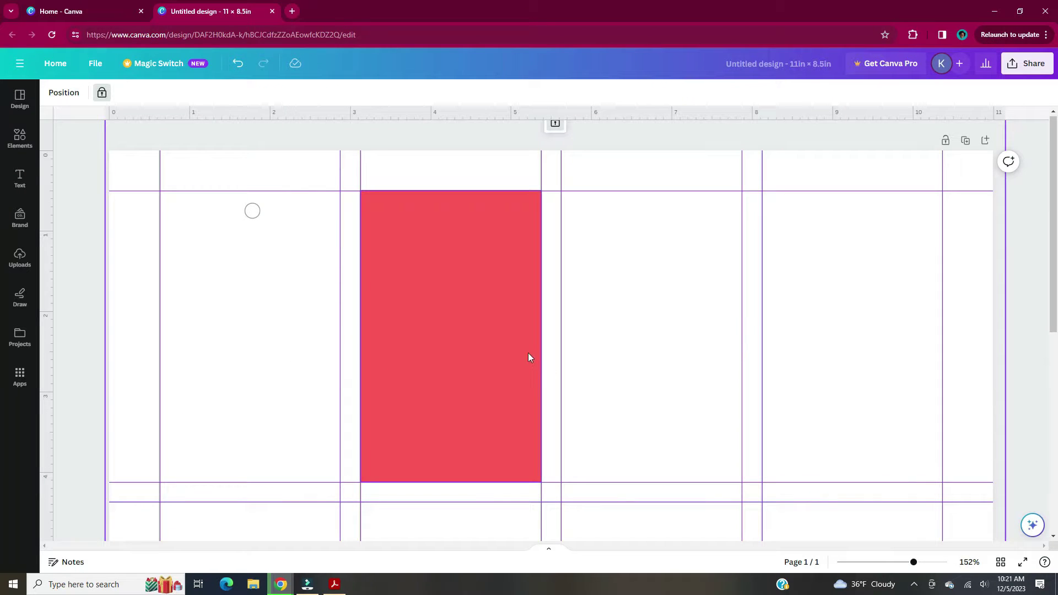
Duplicate the red rectangle over the original, narrow the copy to half width, 1.1 in, and remove the full-width original.
click(442, 296)
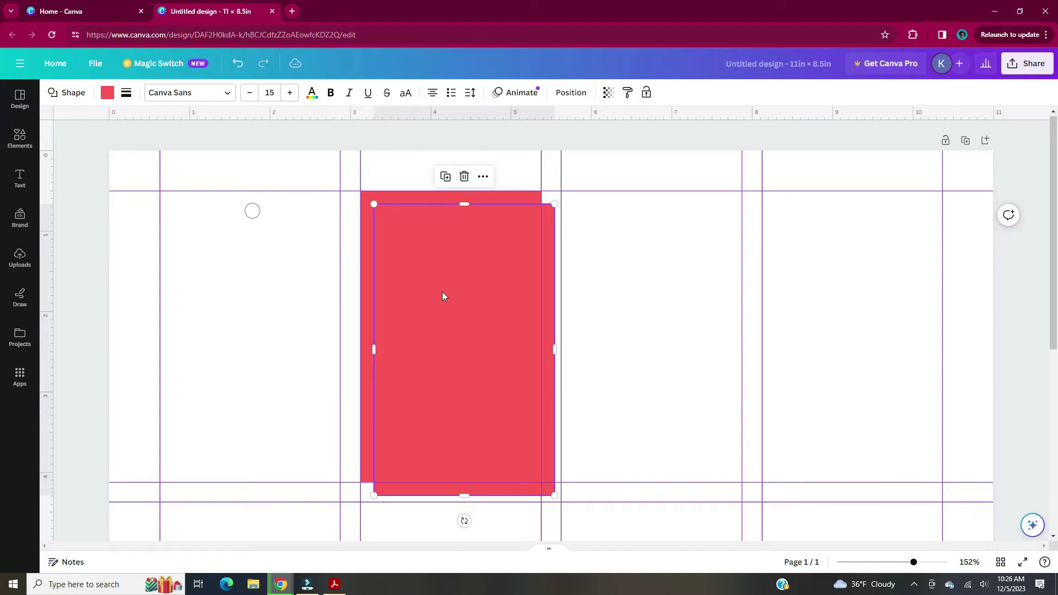
drag(441, 324, 429, 306)
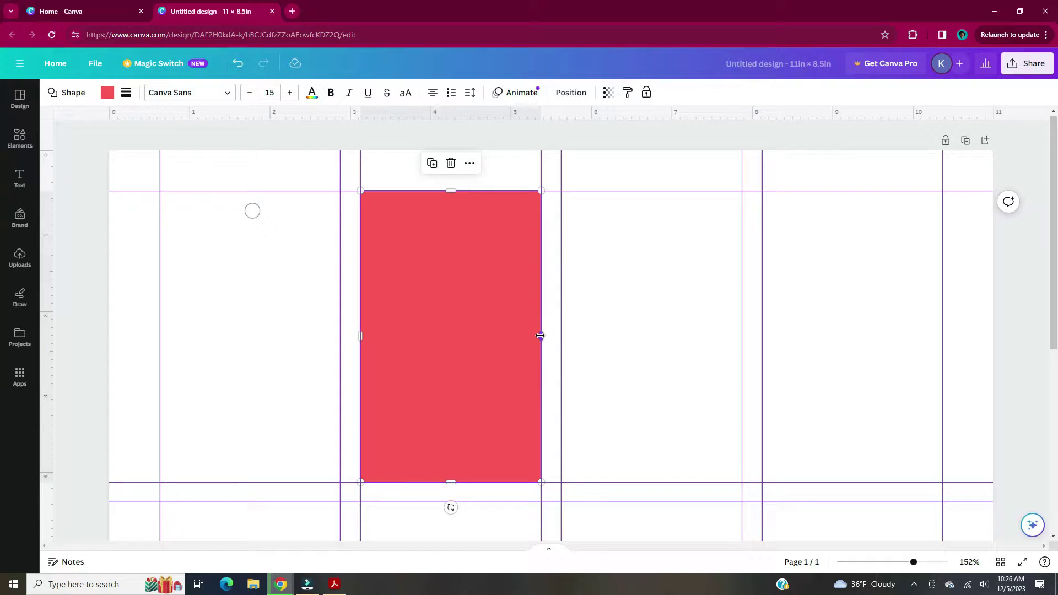
drag(540, 336, 451, 329)
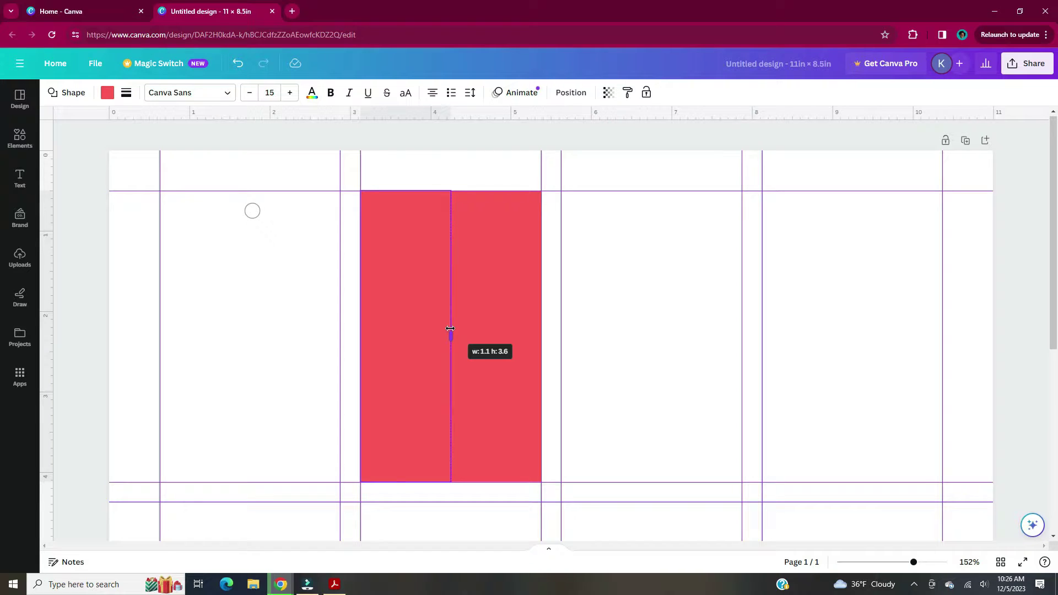
drag(450, 329, 450, 329)
click(506, 337)
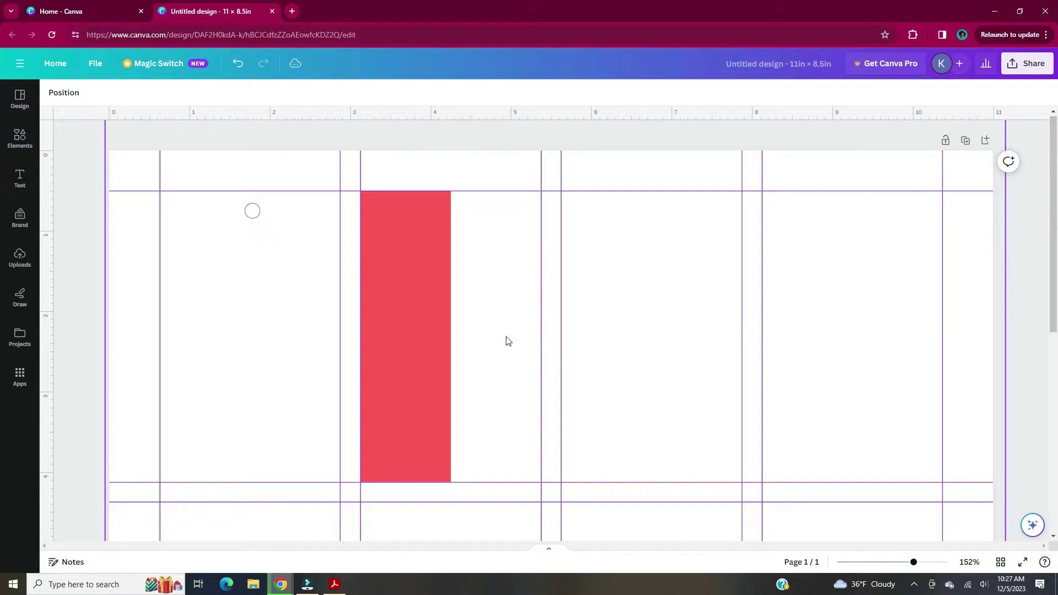
Use the half-width rectangle as a spacer to place vertical guides at the middle of the first and second columns.
click(432, 379)
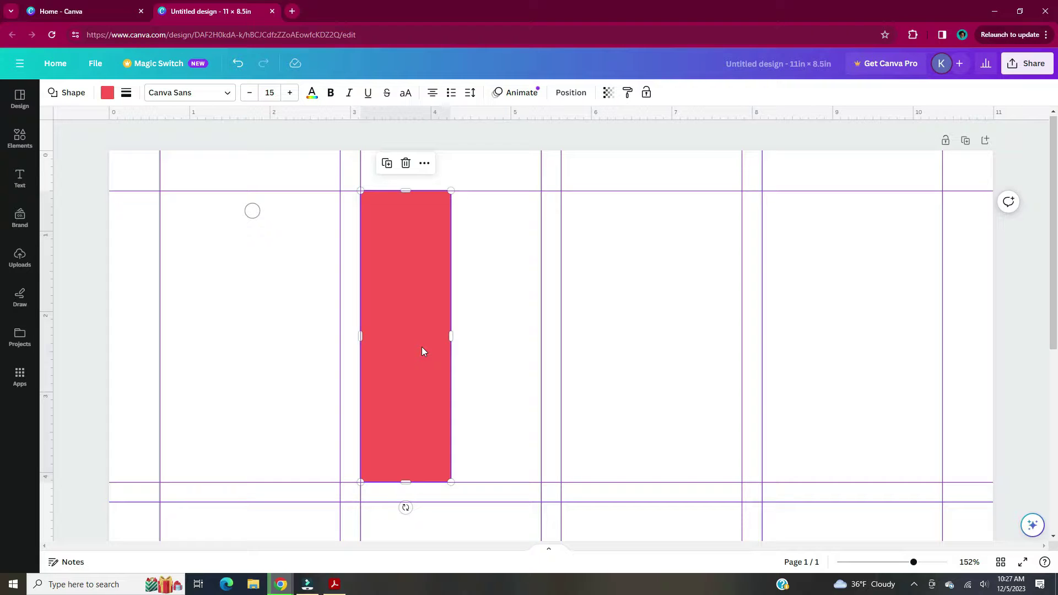
drag(422, 352, 222, 347)
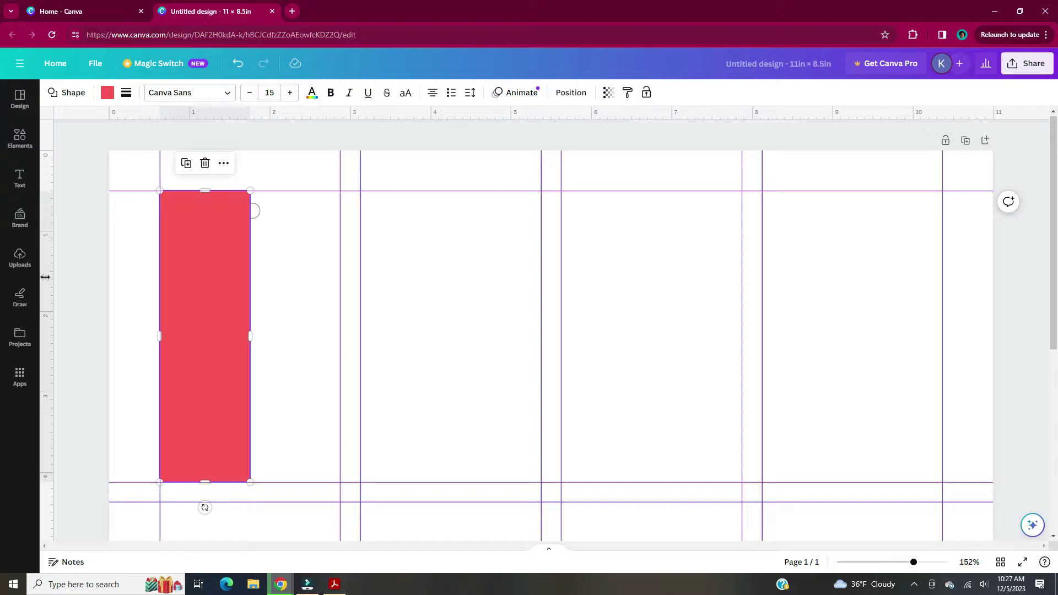
drag(45, 278, 412, 296)
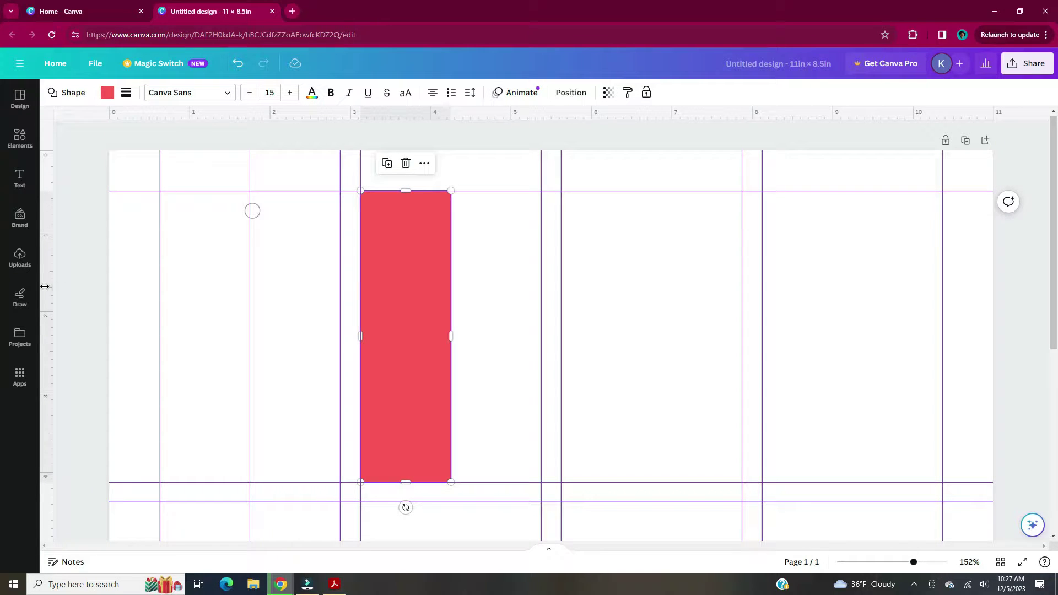
drag(45, 287, 449, 283)
Place middle guides in the third and fourth columns with the half-width rectangle as a spacer, and delete the rectangle.
drag(389, 302, 616, 309)
drag(46, 326, 651, 326)
drag(597, 346, 796, 346)
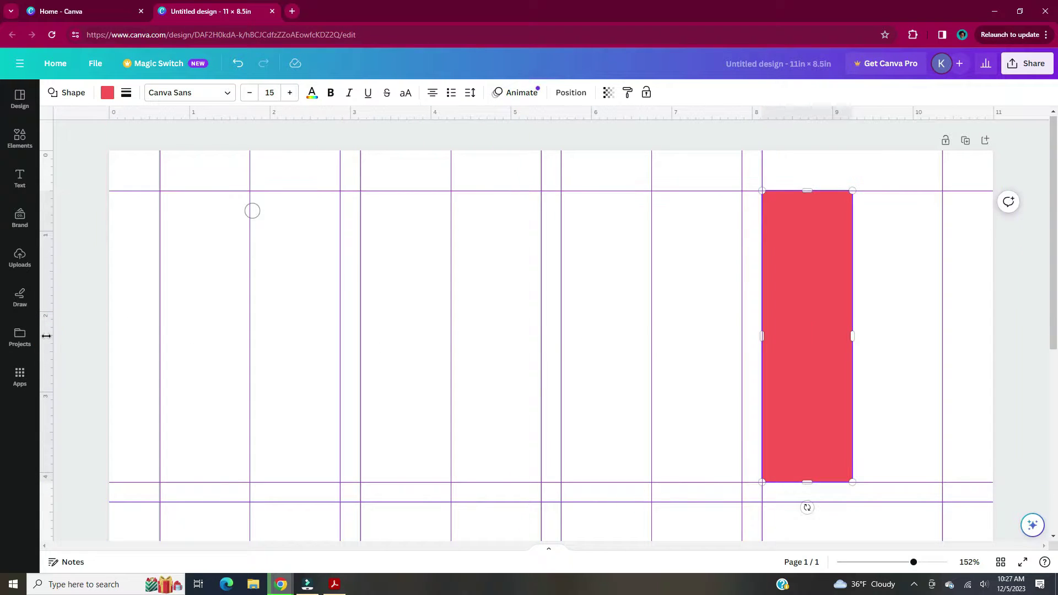
double_click(834, 348)
click(895, 321)
click(821, 419)
key(Delete)
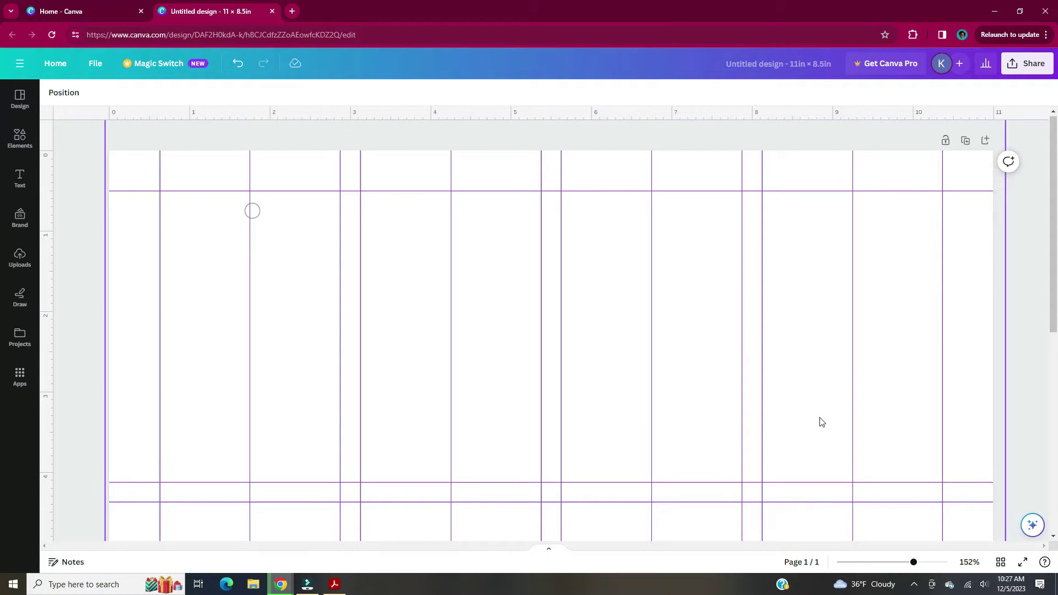
Center the small circle on the first column's middle guide and duplicate it onto the middle guides of the other three columns.
click(259, 216)
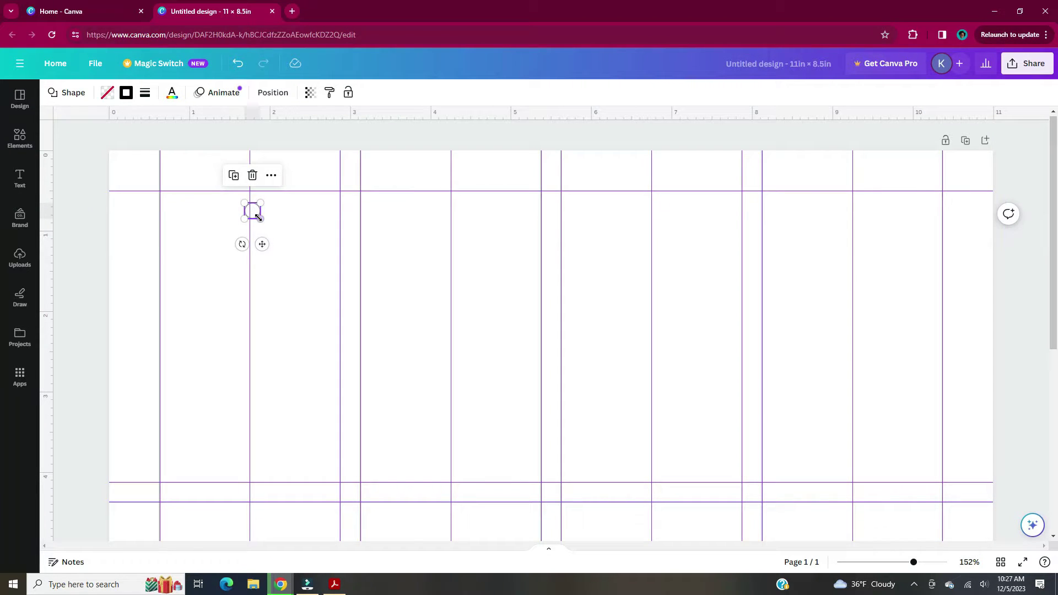
drag(260, 243, 462, 240)
key(ctrl+d)
key(ctrl+d)
drag(271, 254, 865, 246)
key(ctrl+d)
scroll(930, 313, down, 2)
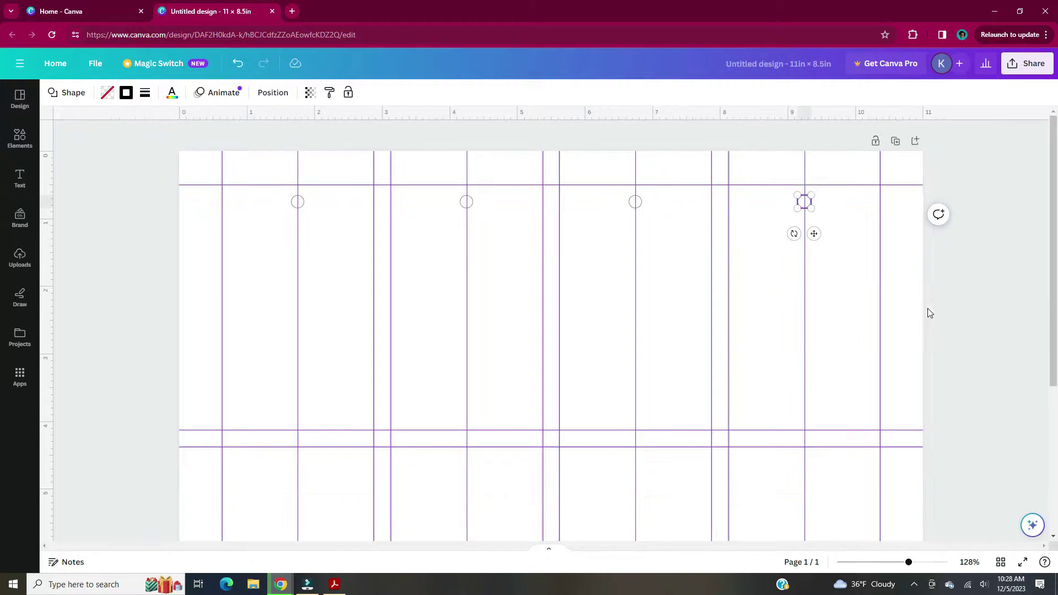
Duplicate the row of four circles and place the copies near the top of the lower row's cells, centered on the same guides.
drag(270, 197, 826, 218)
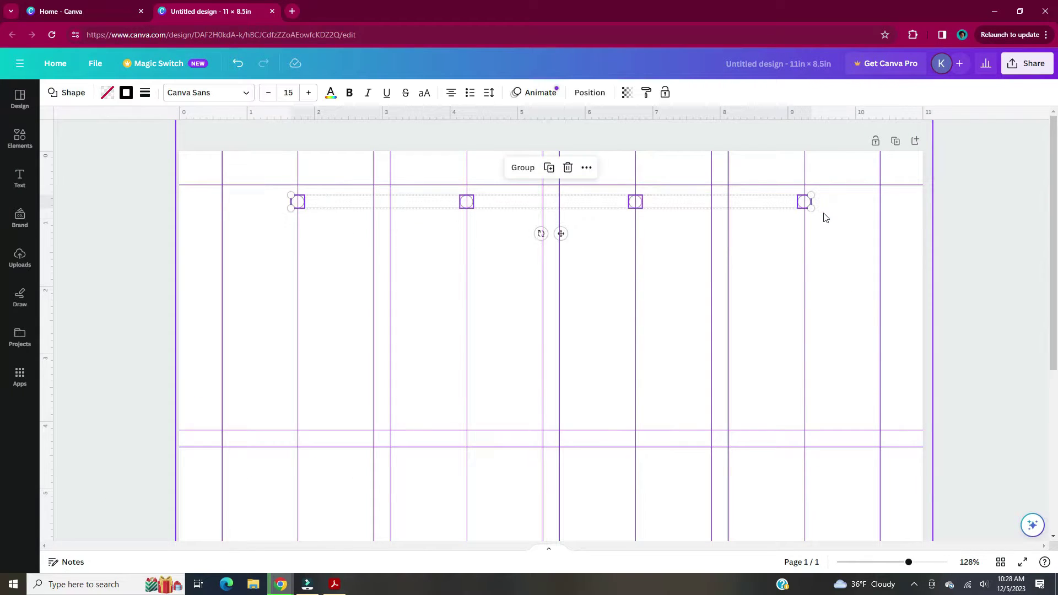
key(ctrl+d)
drag(567, 248, 558, 502)
scroll(840, 355, down, 2)
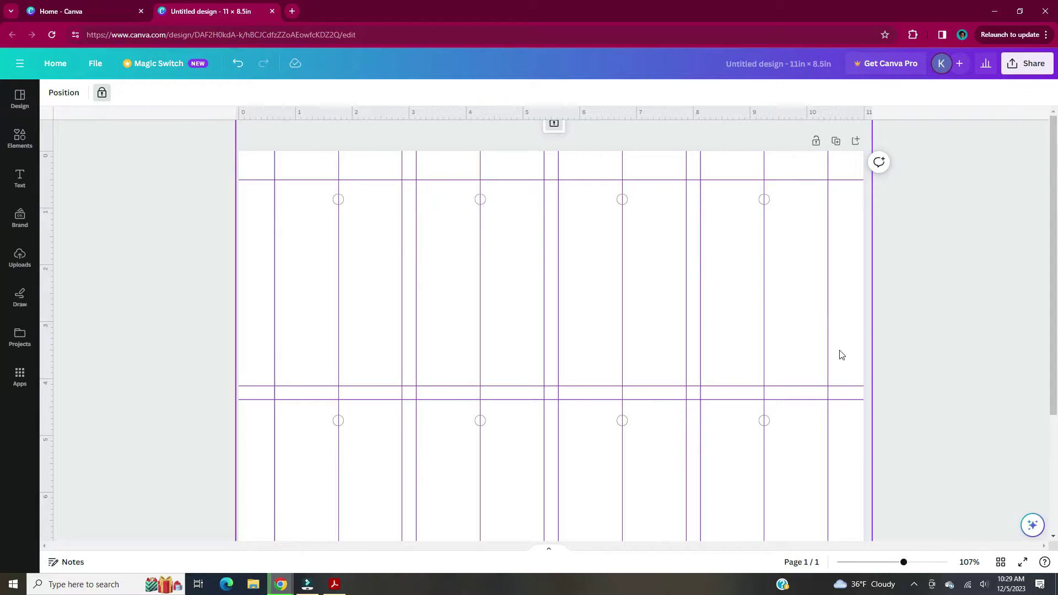
Group all eight circles and lock the group in place.
drag(309, 172, 791, 447)
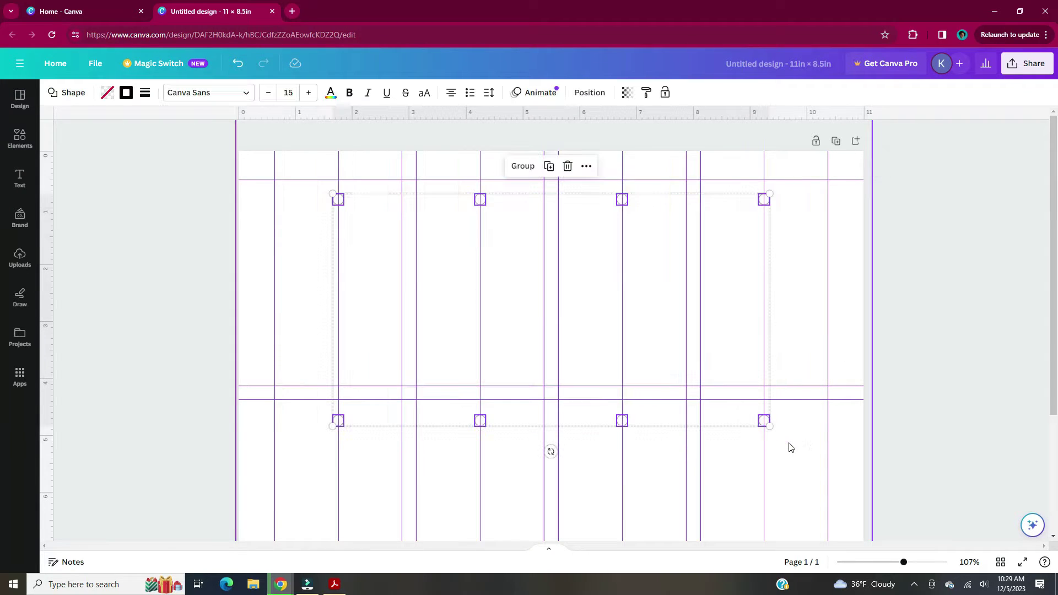
click(522, 167)
click(591, 166)
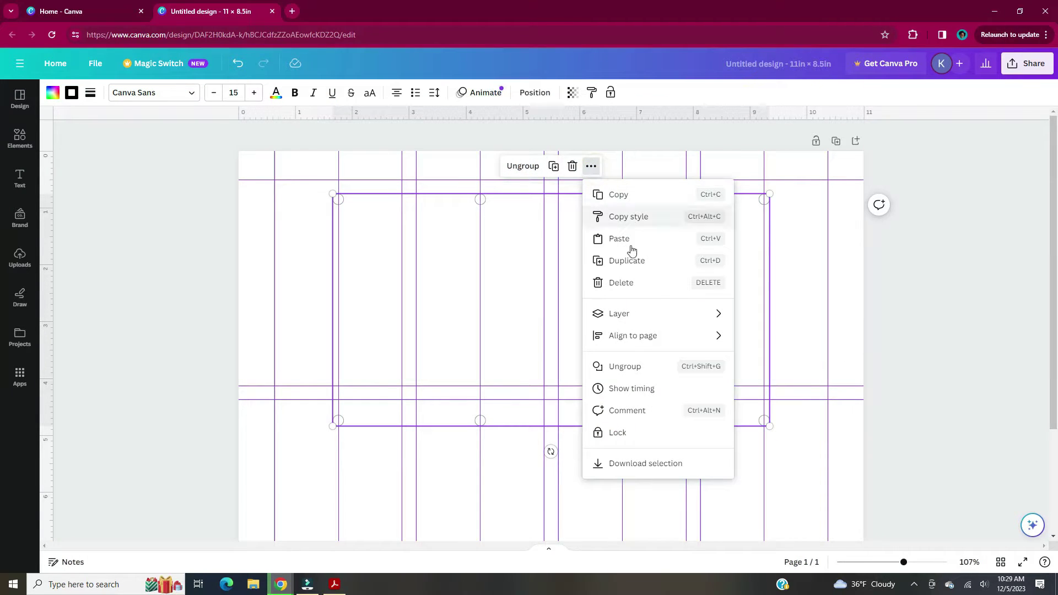
click(618, 433)
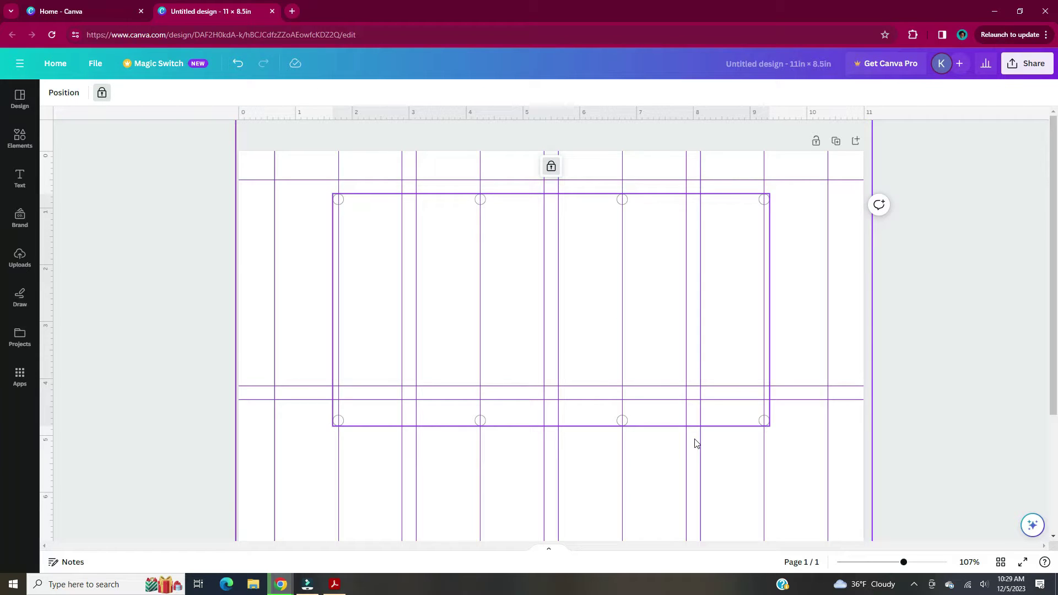
Hide the rulers and guides on the page.
click(229, 374)
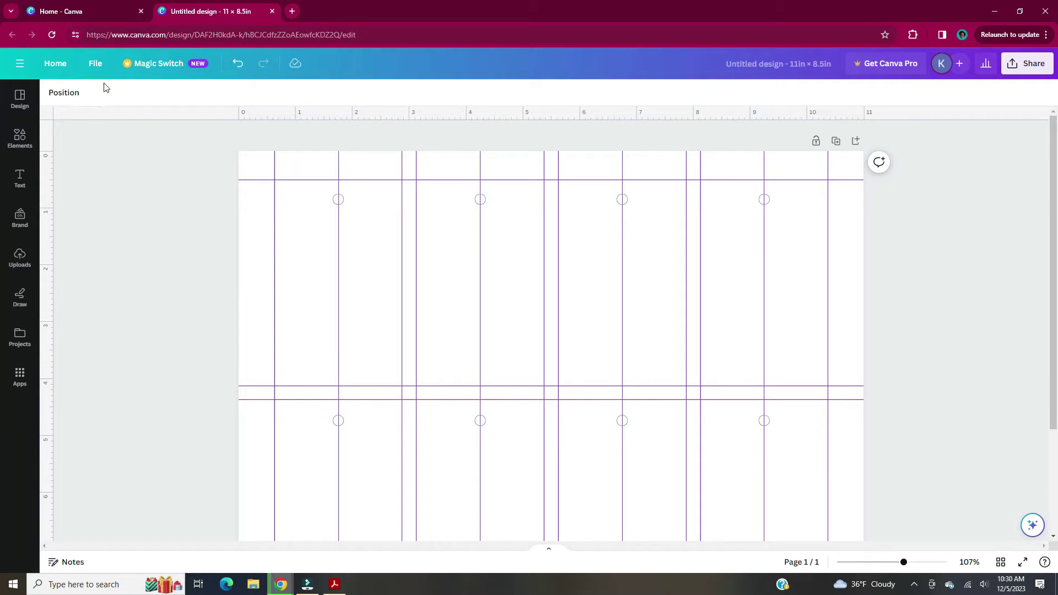
click(97, 64)
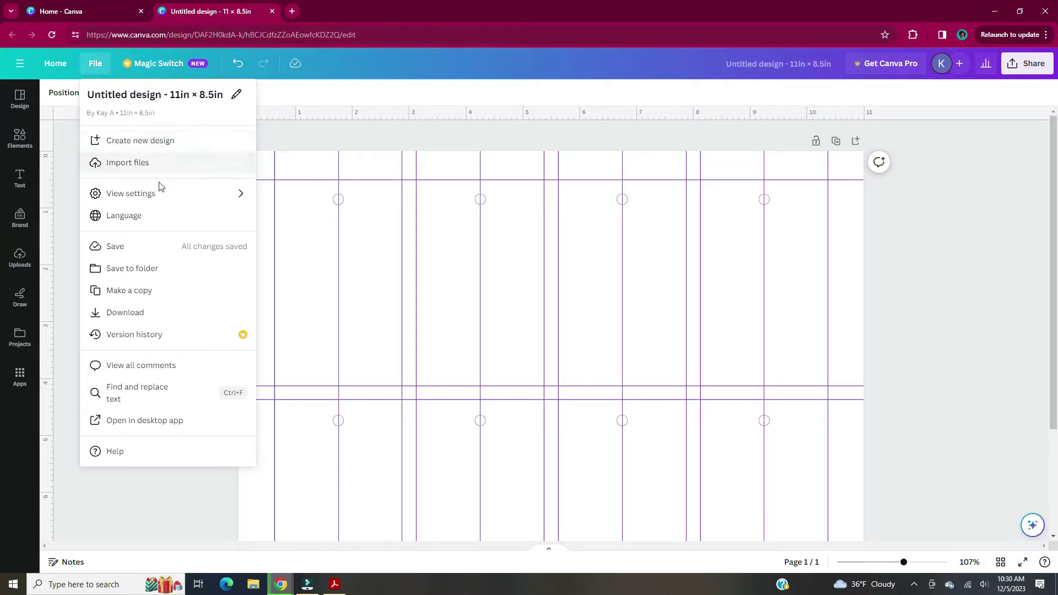
mouse_move(176, 200)
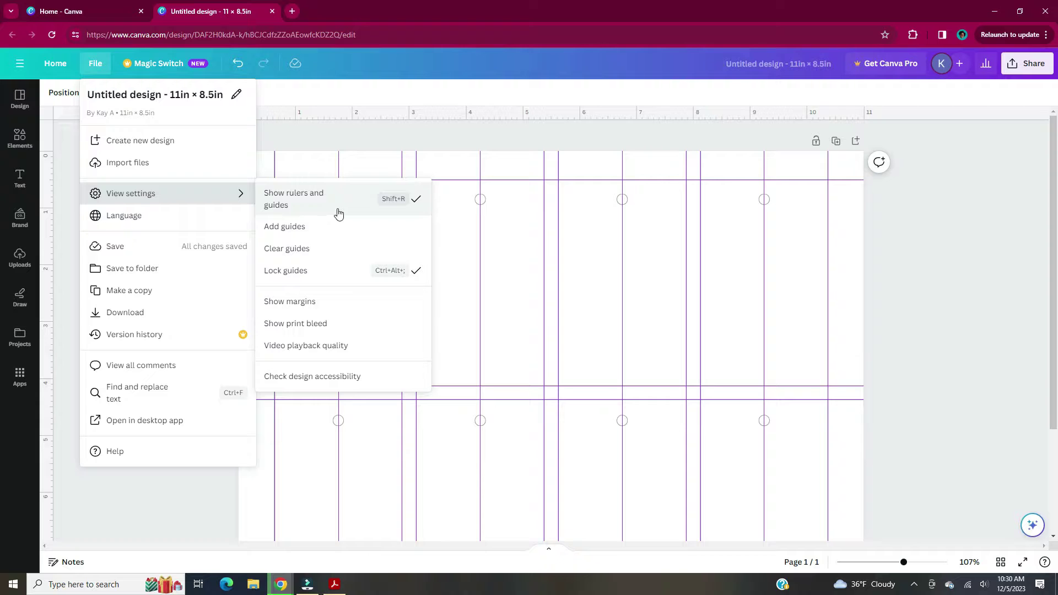
click(338, 214)
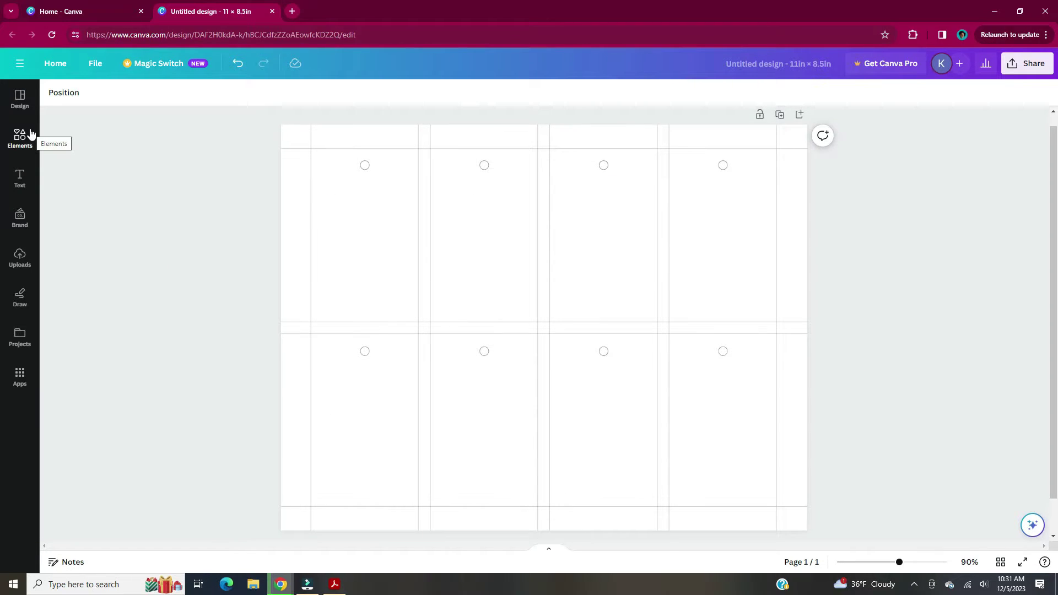
Add three recently used snowflake graphics to the page: the ball-tipped one, the dotted one and the light blue one.
click(20, 137)
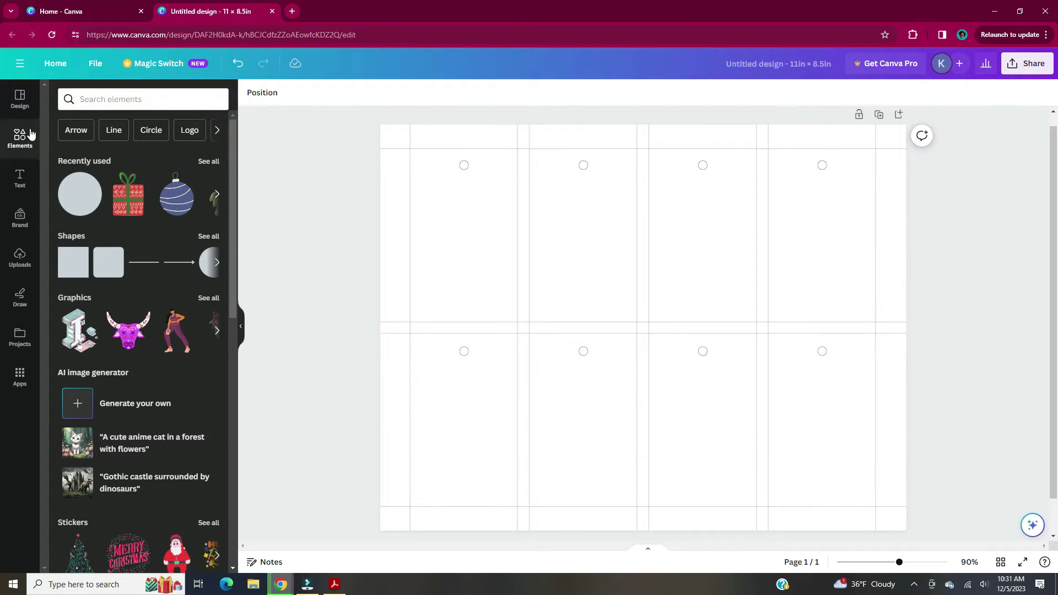
click(216, 163)
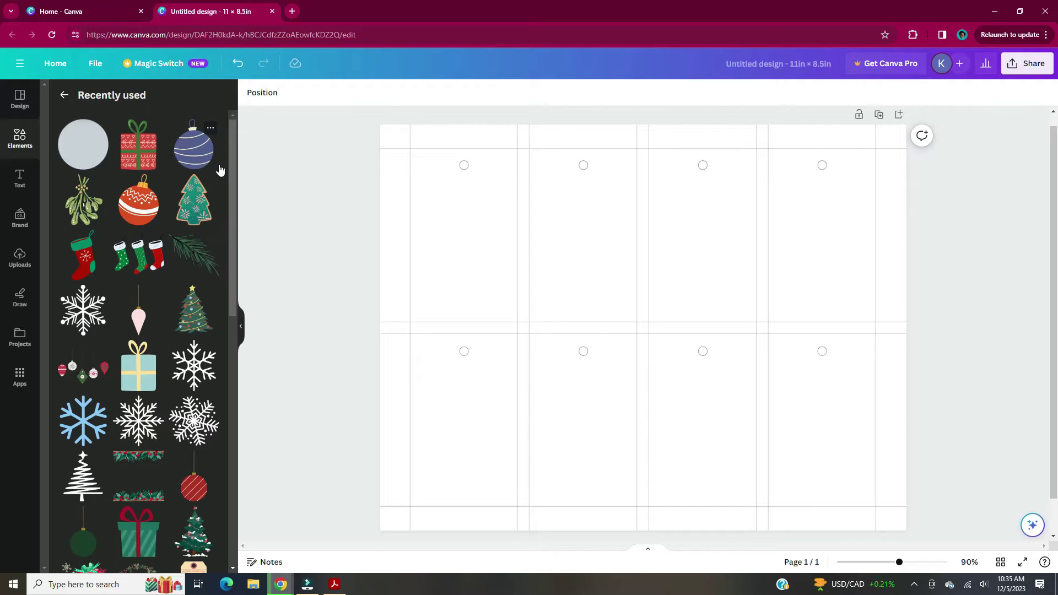
click(86, 317)
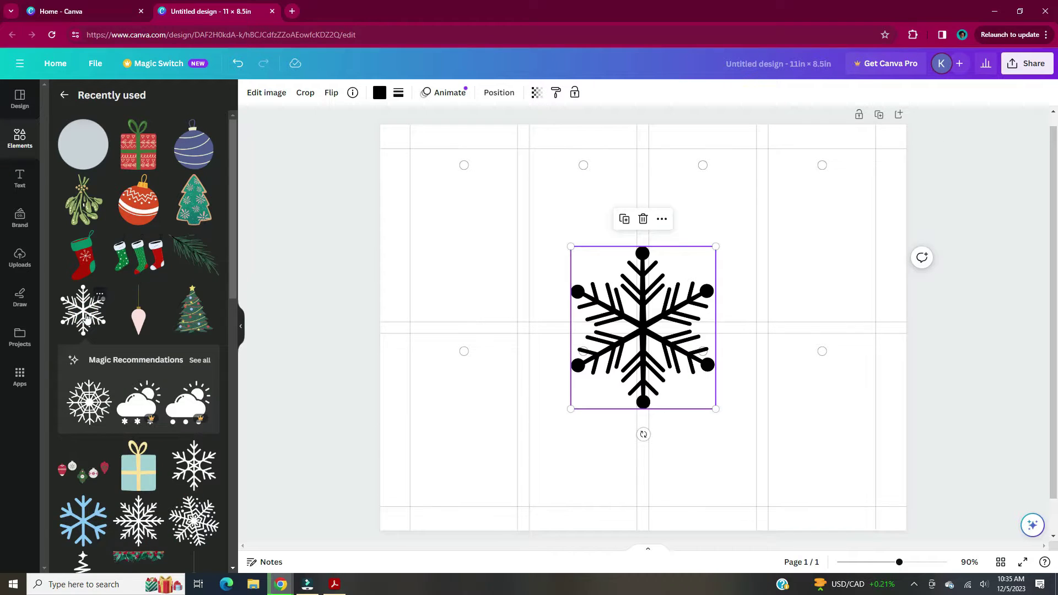
scroll(220, 369, down, 2)
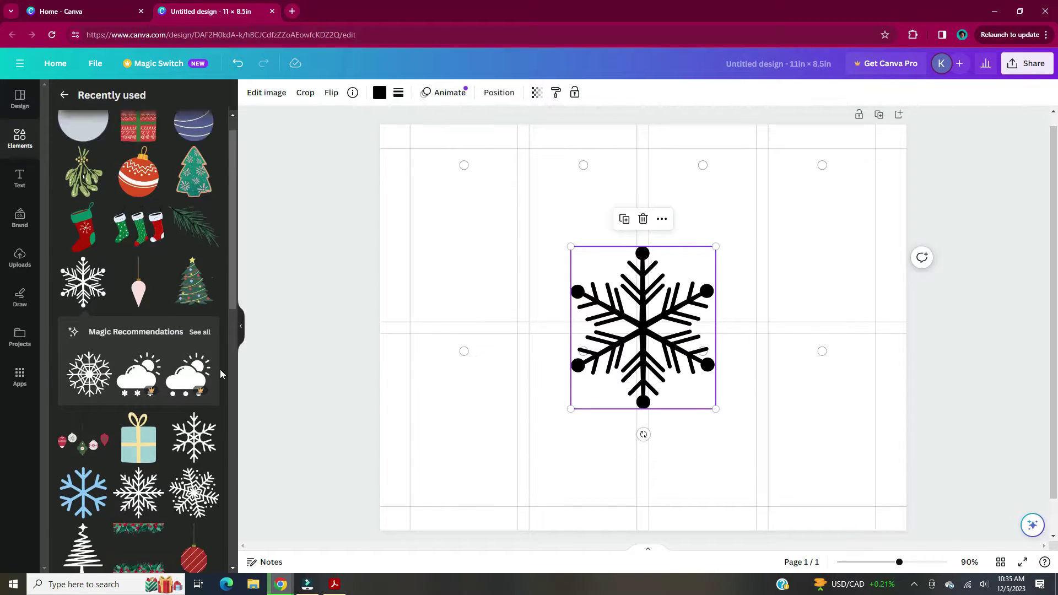
click(193, 407)
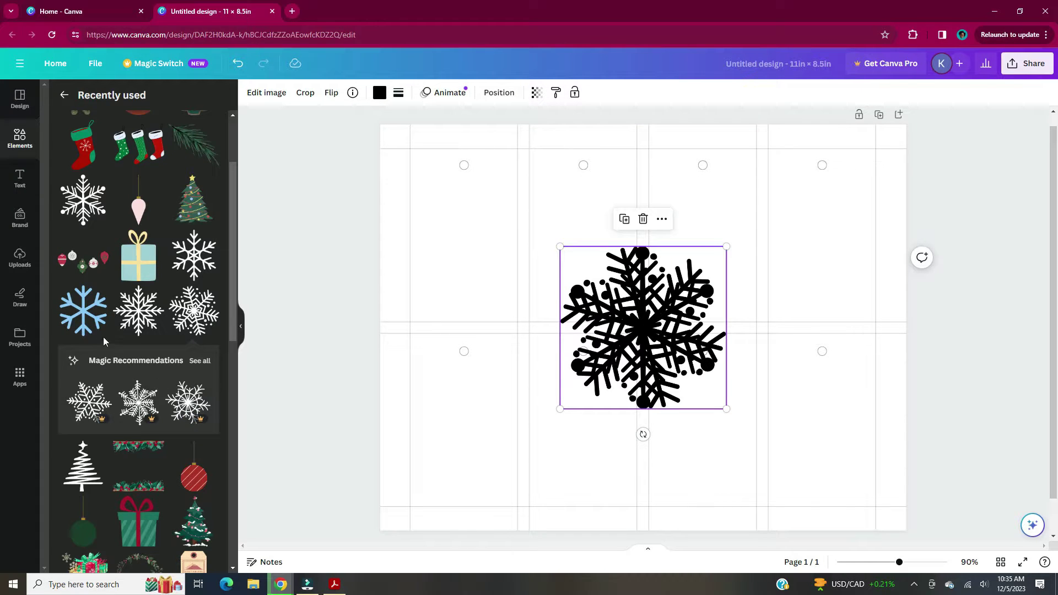
click(93, 322)
Spread the three snowflakes side by side across the upper row of cells and add a fourth, open-centred snowflake graphic.
drag(618, 336, 459, 245)
click(654, 319)
drag(654, 319, 790, 233)
drag(644, 359, 643, 326)
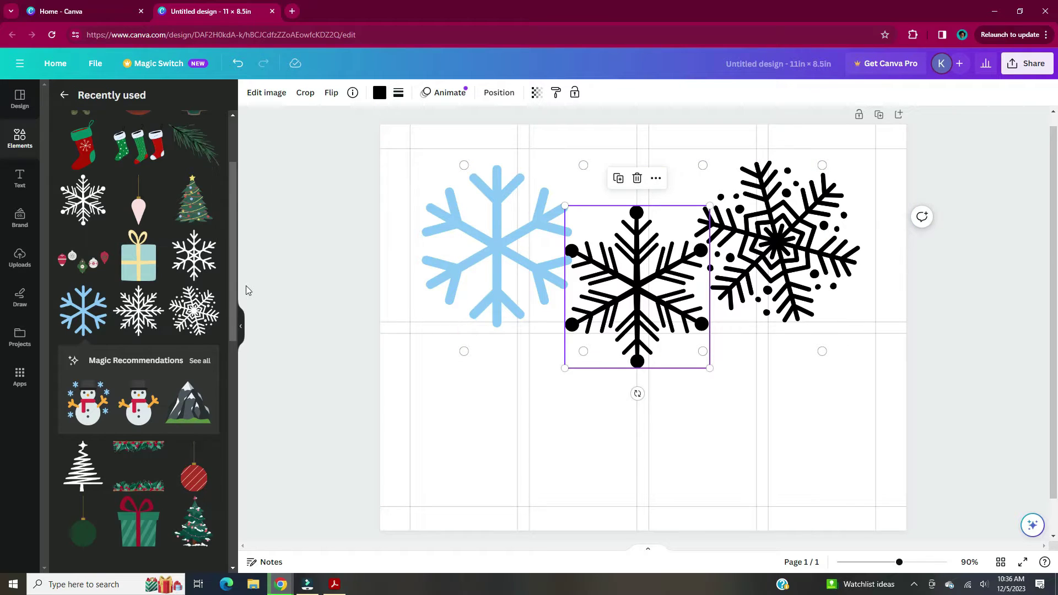
click(204, 272)
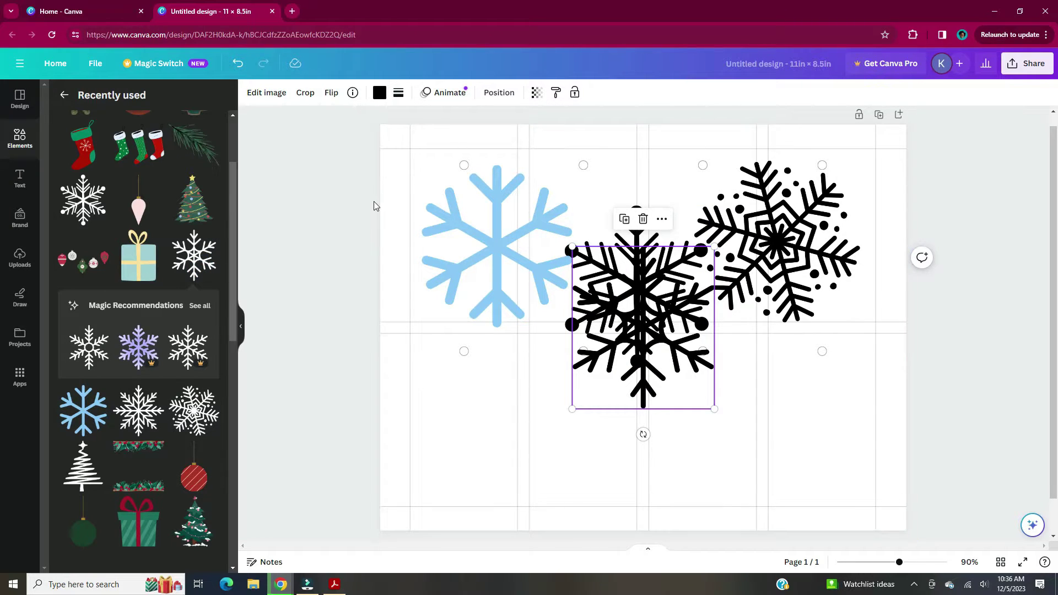
Recolor the light blue snowflake to the custom dark red #940B27.
drag(397, 178, 722, 320)
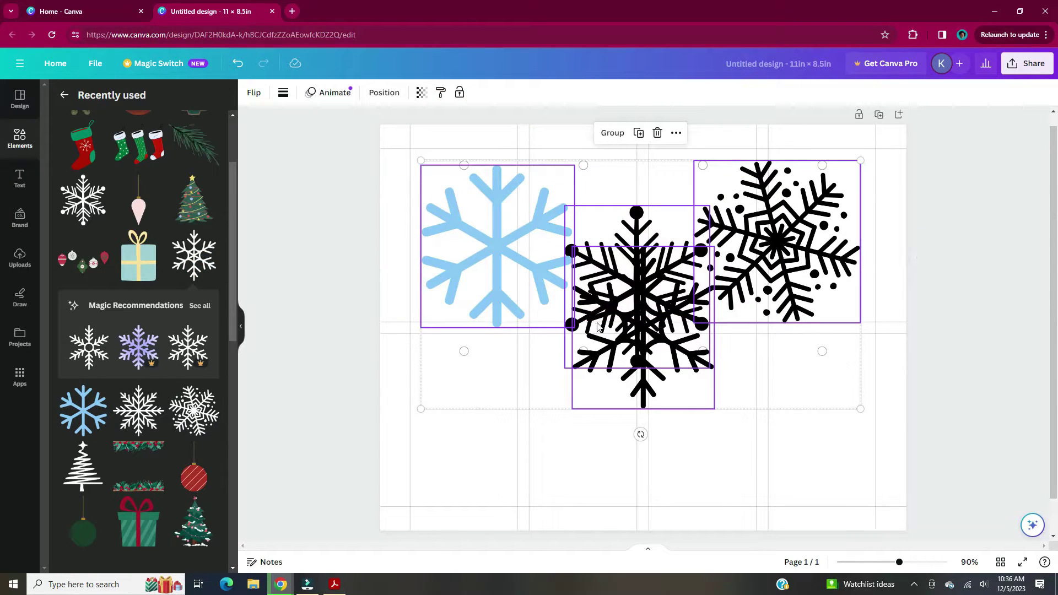
click(241, 328)
key(Tab)
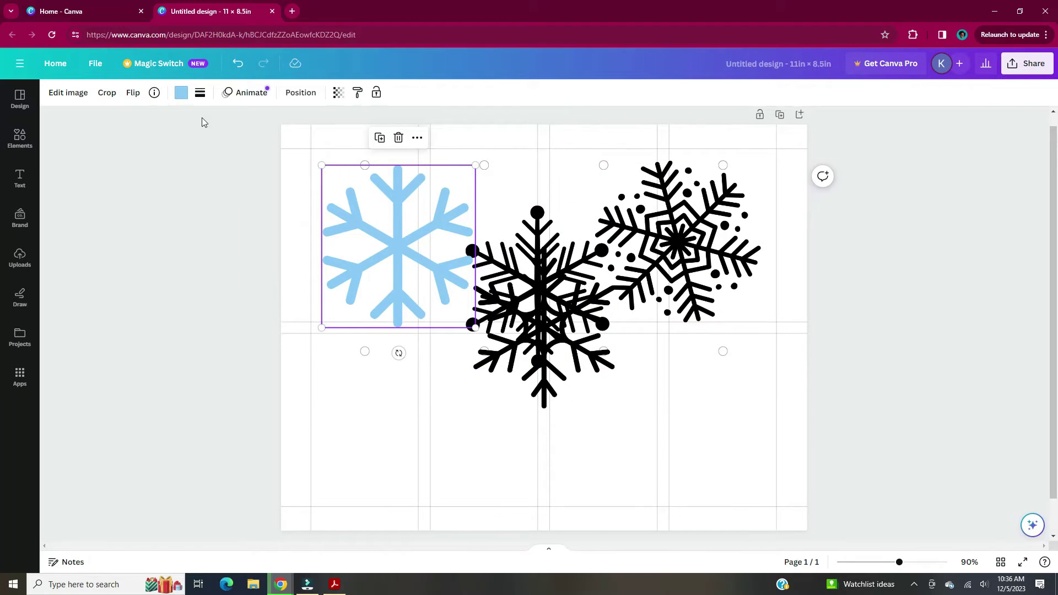
click(181, 94)
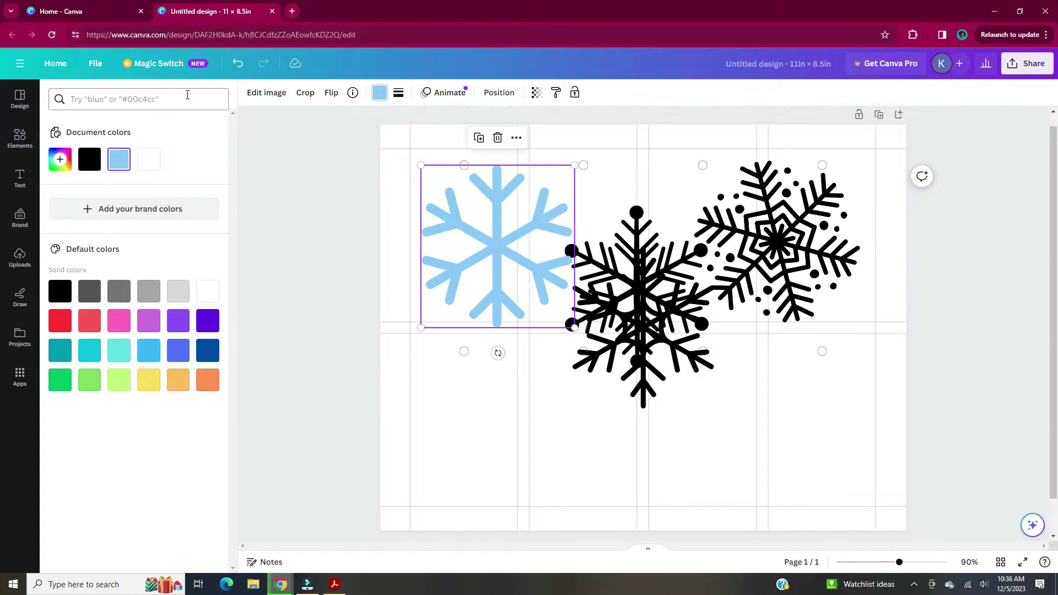
click(59, 159)
click(204, 254)
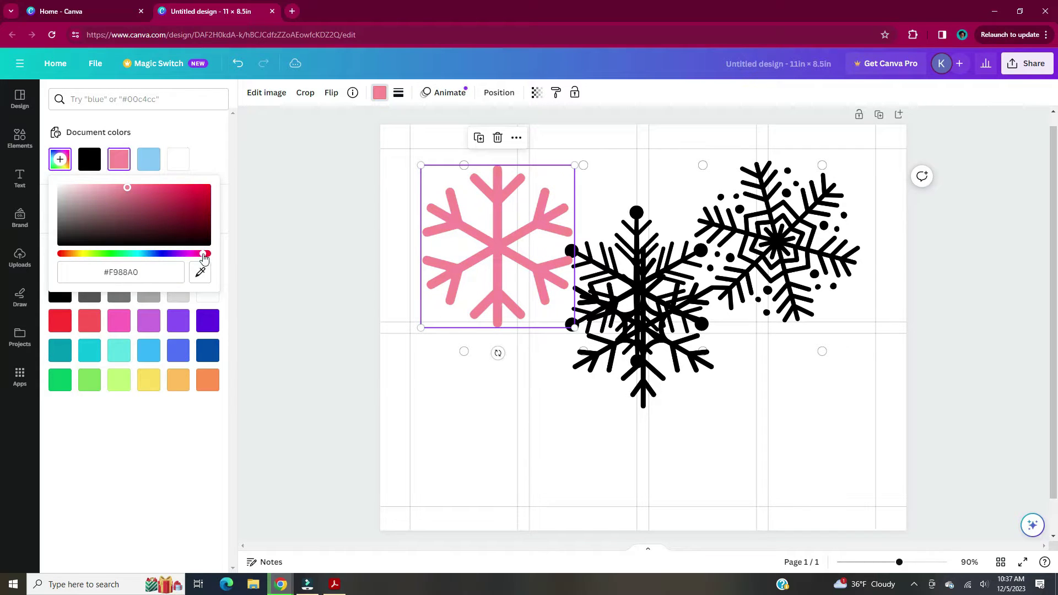
drag(127, 188, 201, 212)
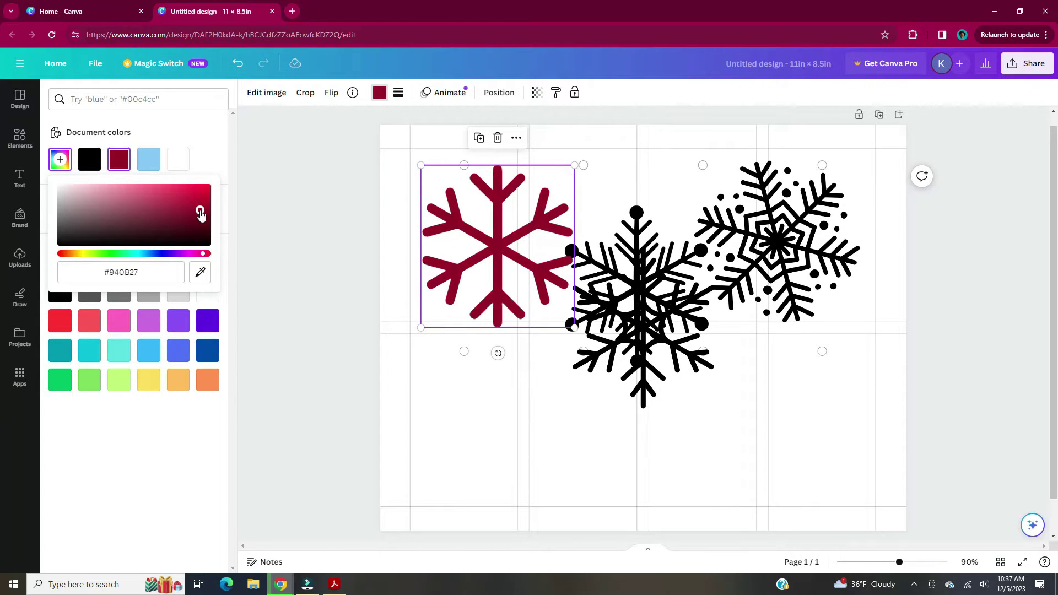
key(Escape)
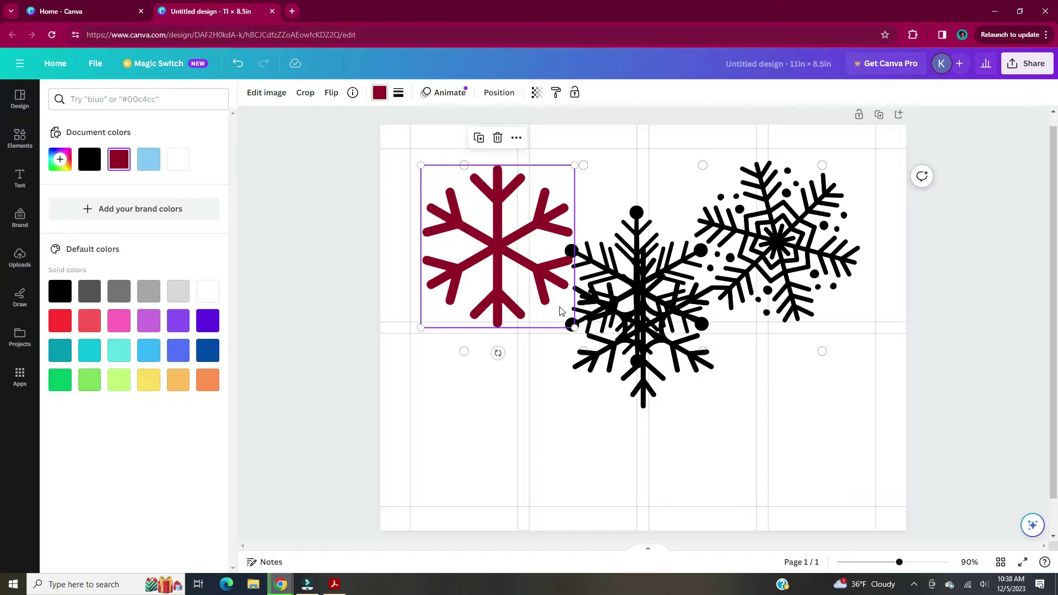
Move the open-centred snowflake below the first one and change all black snowflakes to dark red #940B27.
drag(560, 311, 490, 412)
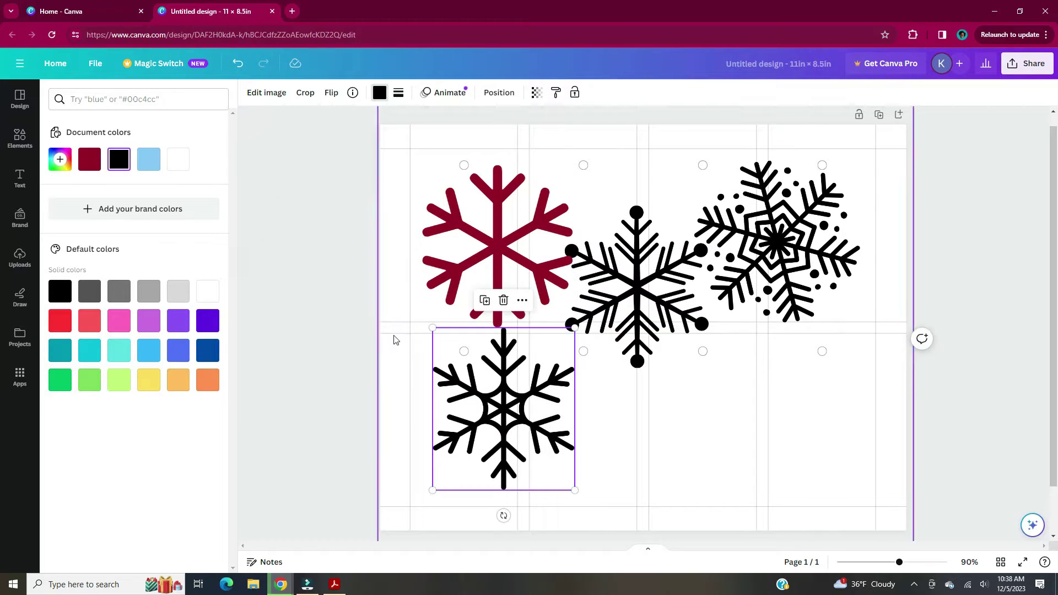
click(90, 160)
click(157, 559)
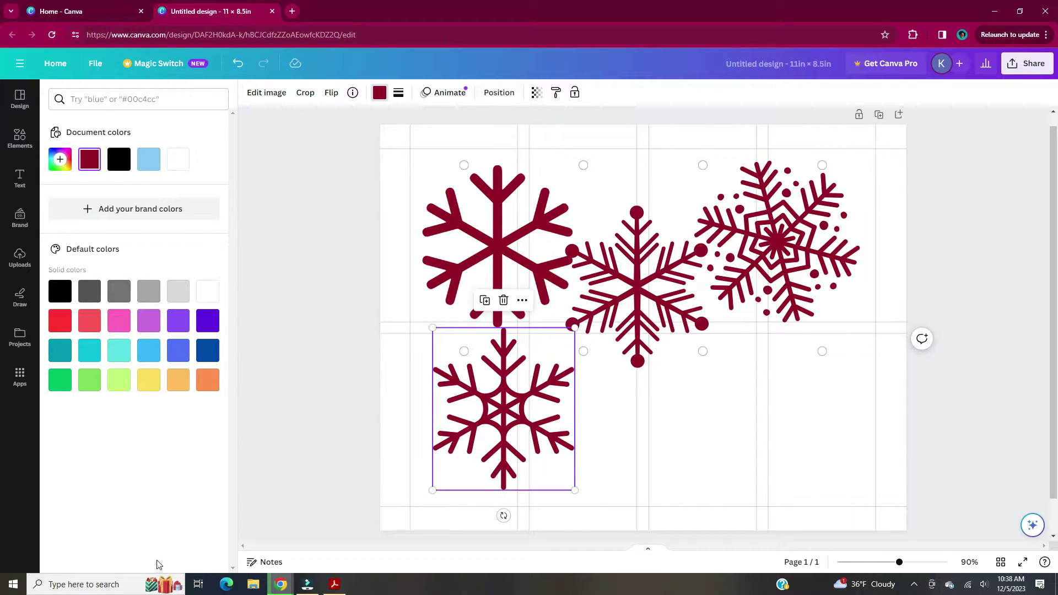
Scale the four snowflakes down together toward the first cell and delete the plain thick-armed one.
drag(364, 238, 692, 419)
drag(761, 489, 481, 279)
scroll(375, 264, up, 5)
click(370, 211)
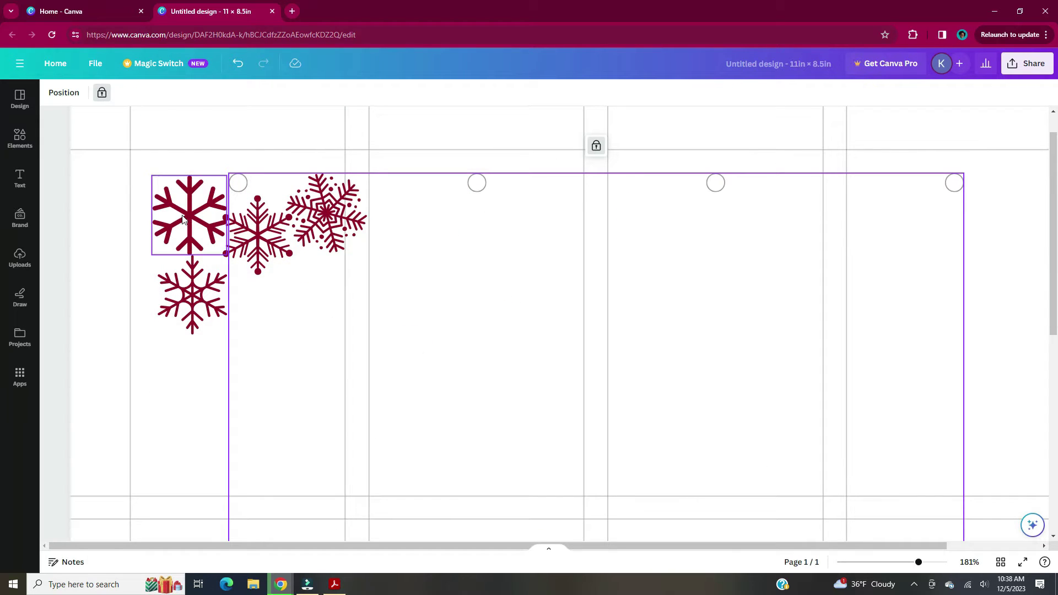
click(185, 213)
key(Delete)
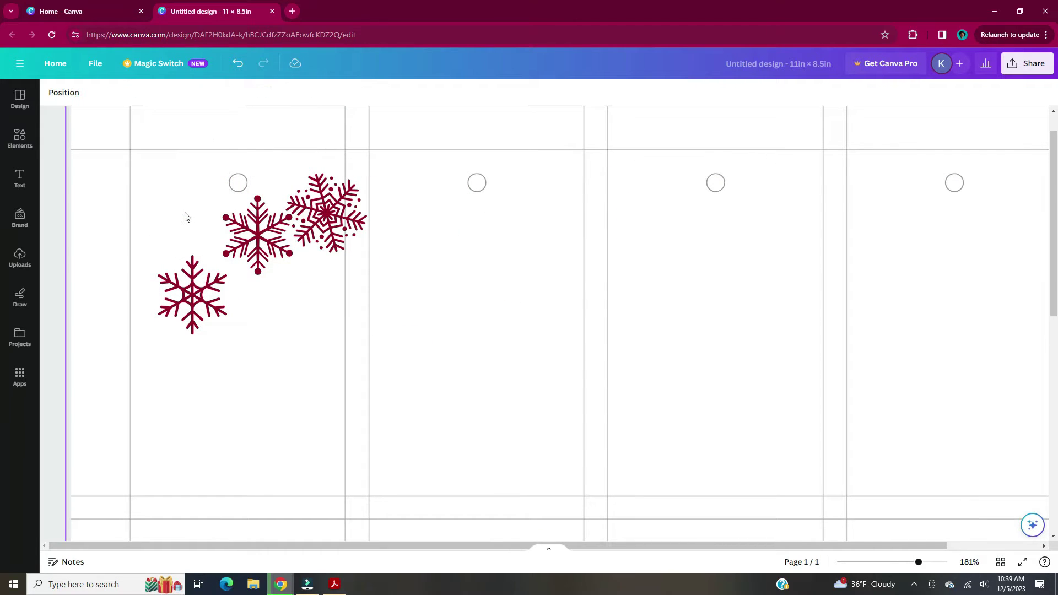
Arrange the three remaining snowflakes close together across the top of the first cell.
drag(257, 235, 151, 169)
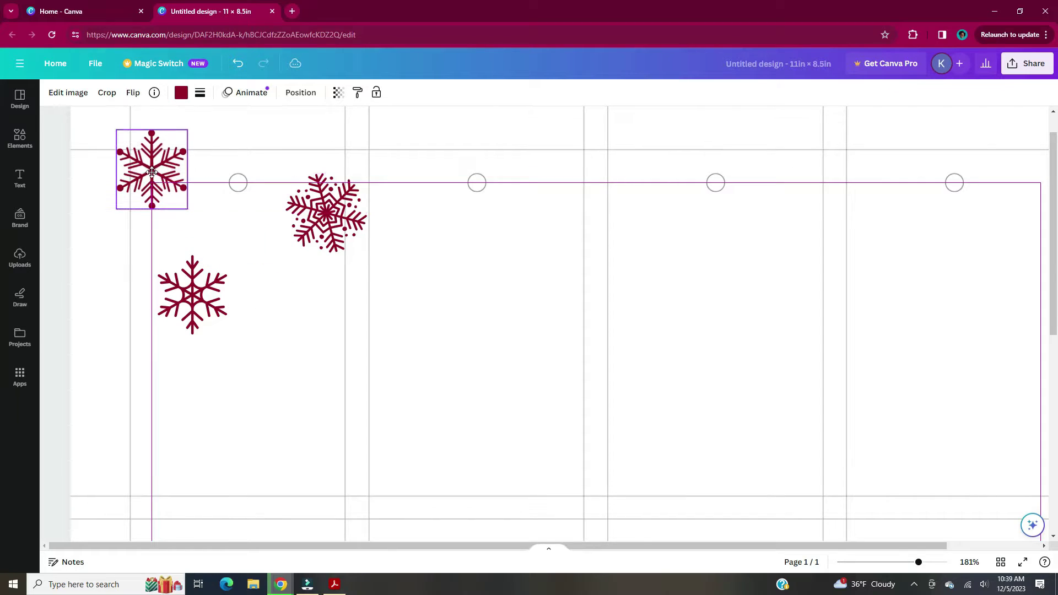
drag(324, 222, 225, 189)
drag(192, 295, 172, 232)
Duplicate the three snowflakes and fit the copies, with varied sizes and angles, around the originals in the first cell.
key(ctrl+a)
key(ctrl+d)
click(315, 312)
drag(179, 317, 331, 182)
click(298, 152)
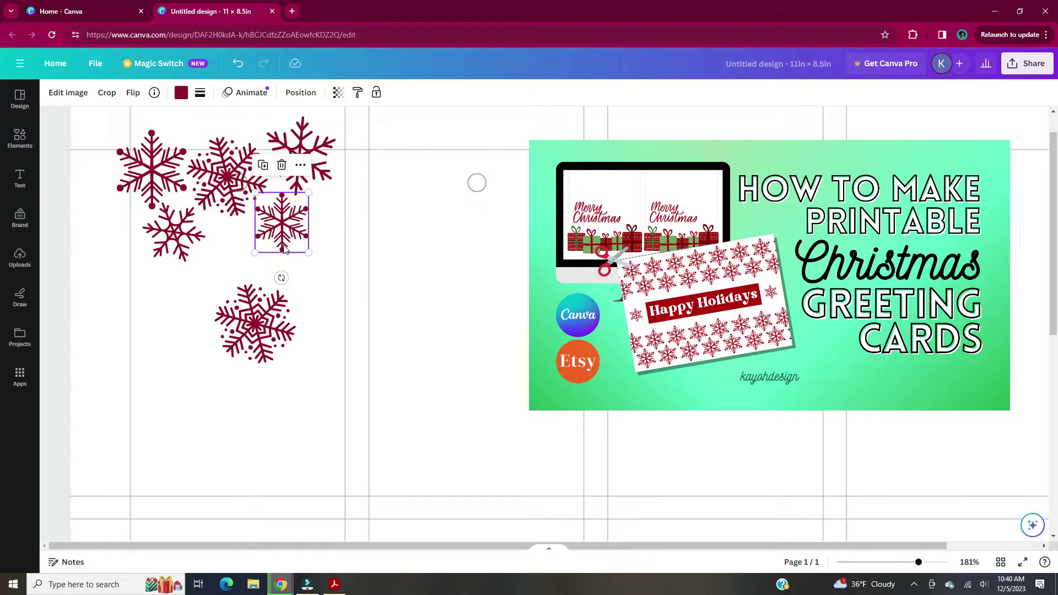
click(295, 362)
drag(295, 362, 278, 346)
drag(248, 317, 116, 233)
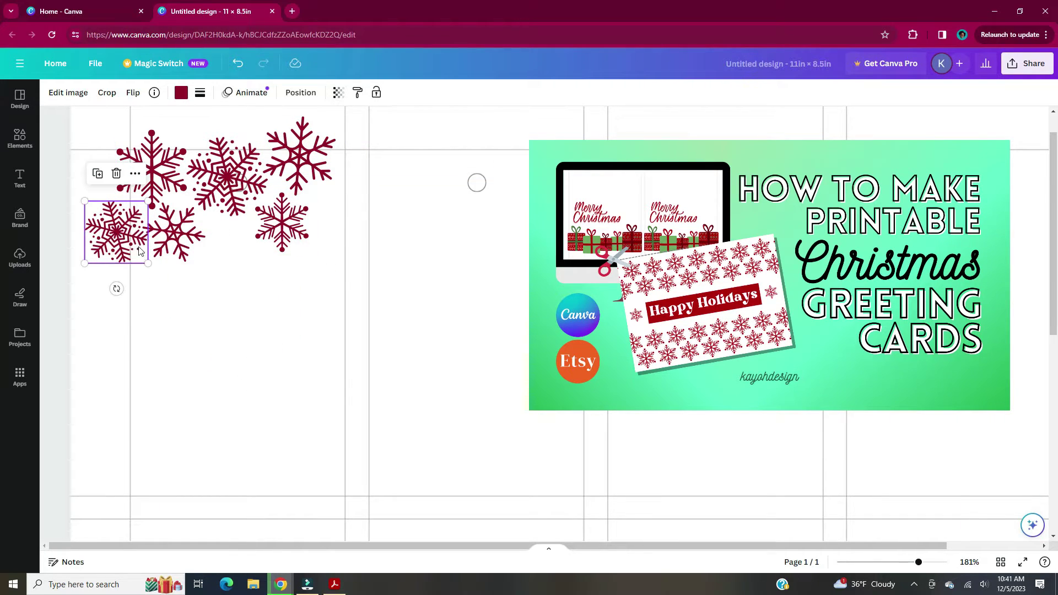
Duplicate the large ball-tipped snowflake, place the copy beneath the cluster and tilt it.
click(151, 166)
key(ctrl+d)
drag(158, 174, 143, 292)
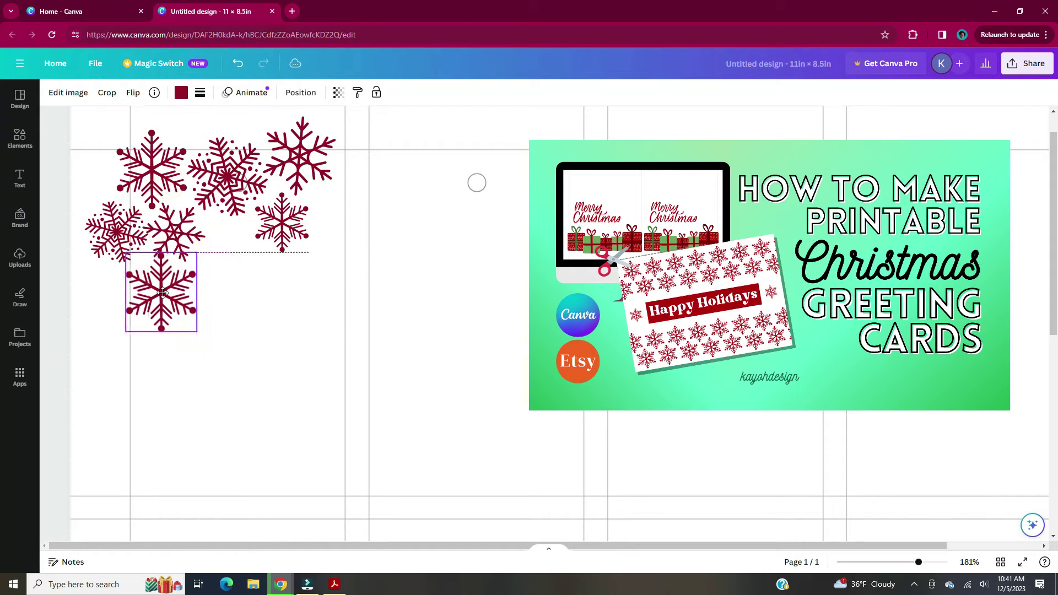
drag(142, 356, 163, 345)
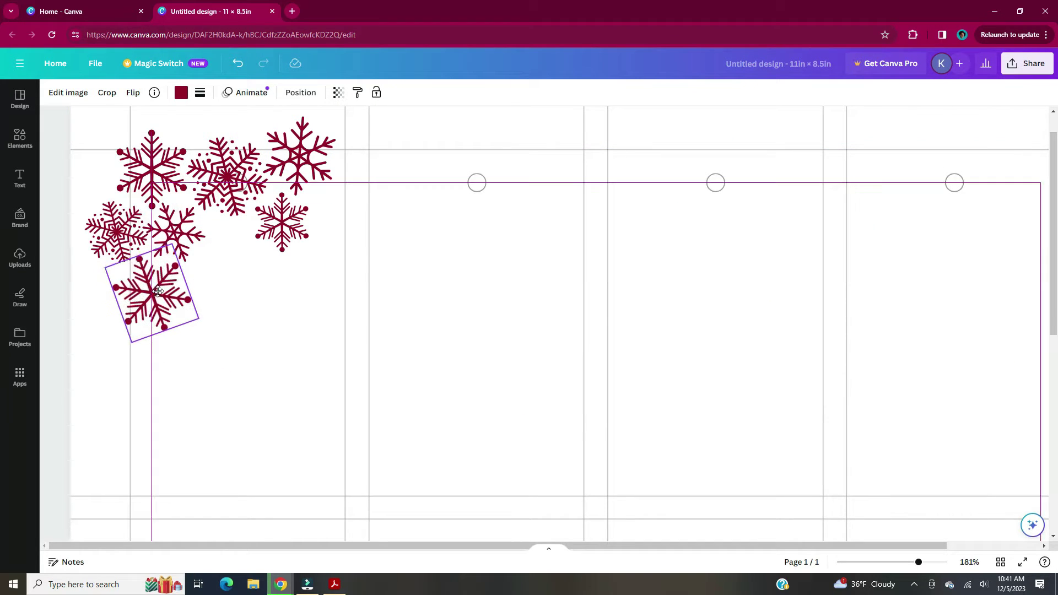
click(106, 335)
Reposition and rotate the dotted, open-centred and ball-tipped snowflakes so the cluster surrounds the first cell's punch hole.
click(226, 176)
drag(226, 176, 228, 326)
drag(291, 177, 228, 164)
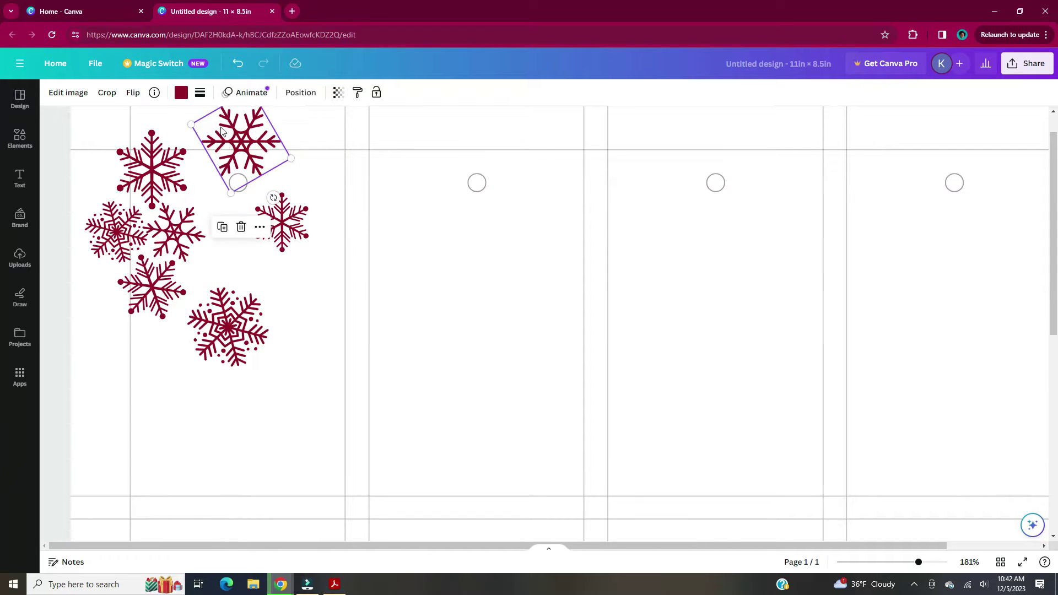
mouse_move(227, 308)
mouse_down()
mouse_move(231, 272)
mouse_move(245, 303)
mouse_up()
drag(282, 222, 257, 212)
drag(174, 231, 283, 246)
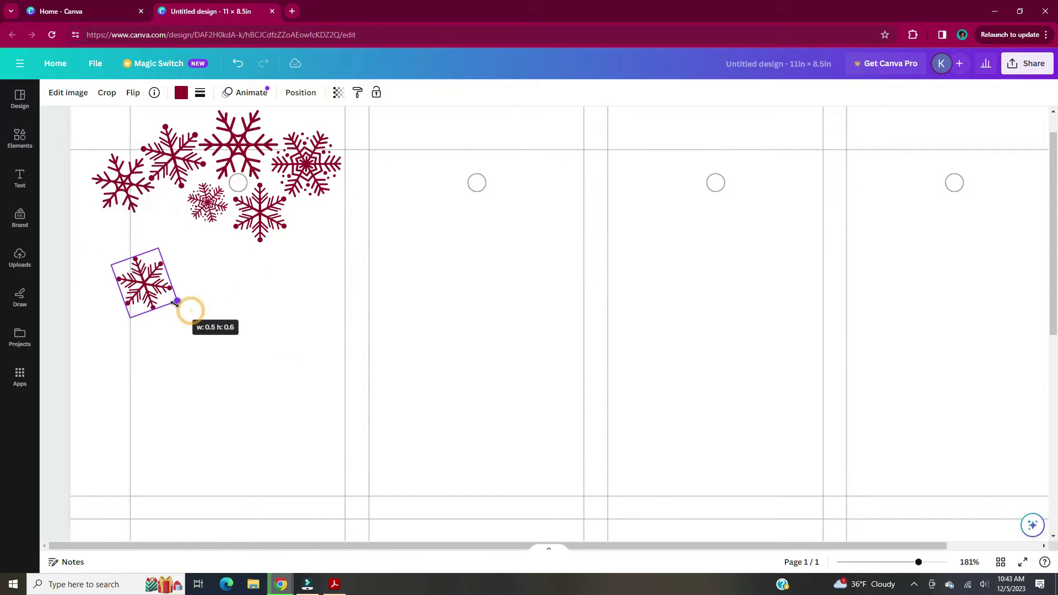
Resize the tilted ball-tipped snowflake, fit it under the cluster's left side, and place a rotated duplicate snowflake at its lower right.
drag(175, 303, 182, 309)
drag(144, 282, 165, 224)
key(ctrl+d)
drag(182, 272, 309, 267)
drag(274, 305, 298, 284)
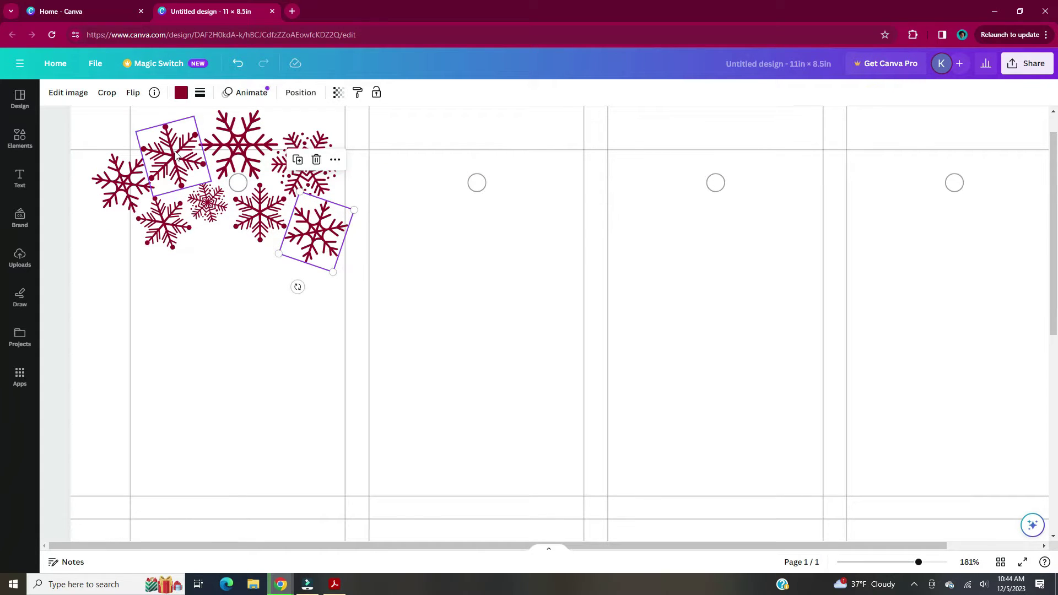
click(93, 263)
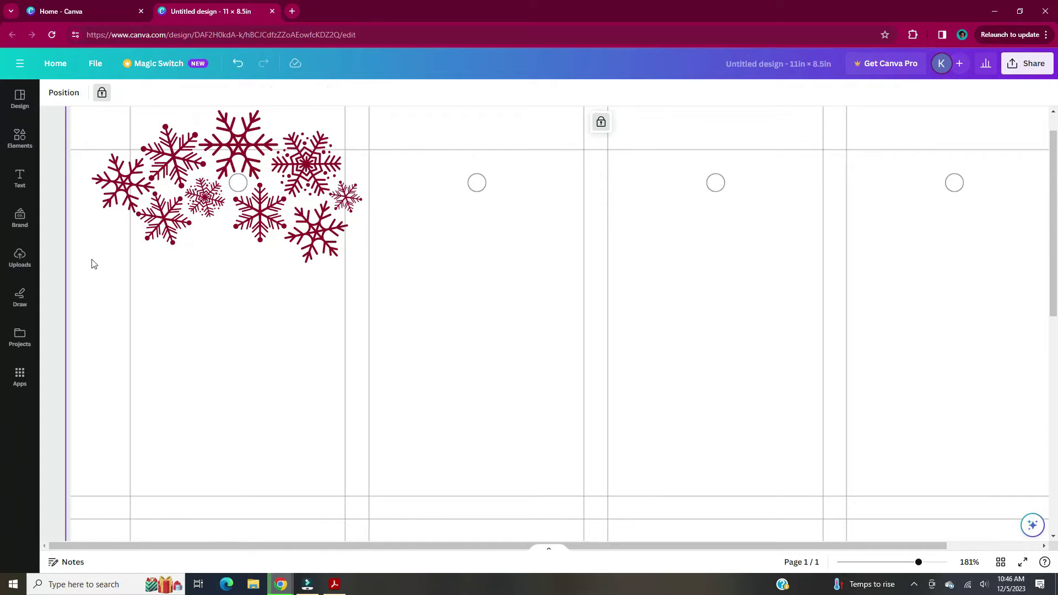
Duplicate the whole snowflake cluster and place the copy directly below it to extend the pattern down the first cell.
drag(92, 263, 363, 138)
key(ctrl+d)
drag(237, 232, 248, 352)
click(92, 468)
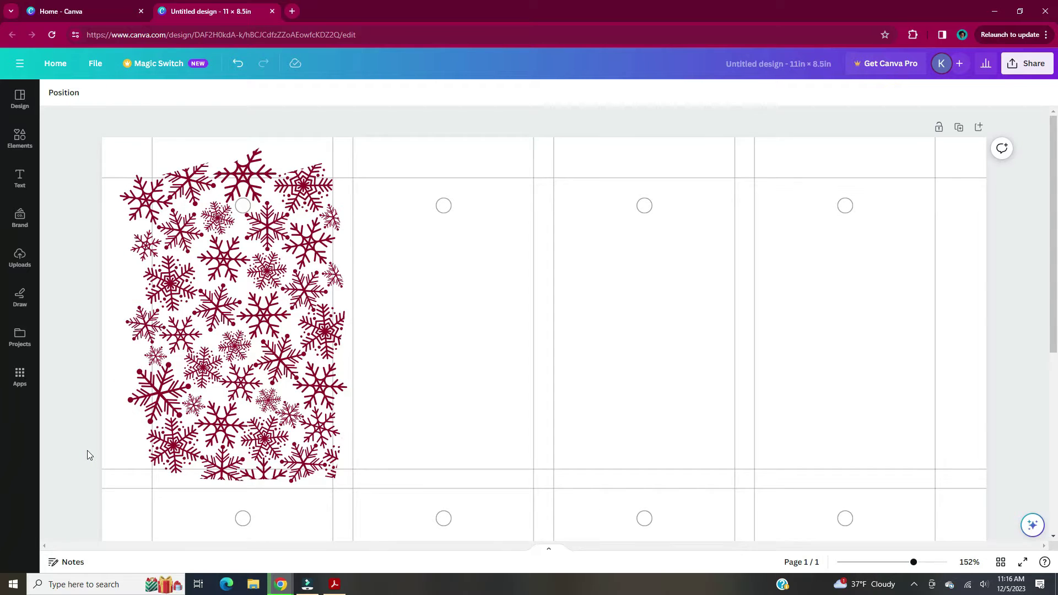
Group all the snowflakes of the finished pattern in the first cell.
drag(120, 159, 345, 462)
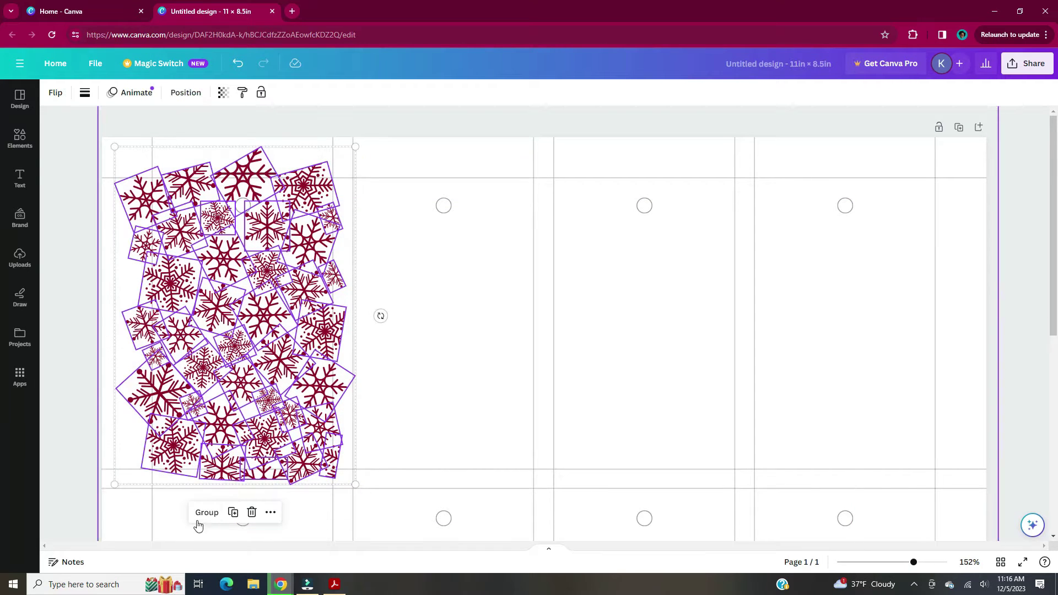
click(205, 510)
click(108, 462)
Add a dark red rectangle and place it over the middle of the first cell's snowflake pattern.
key(r)
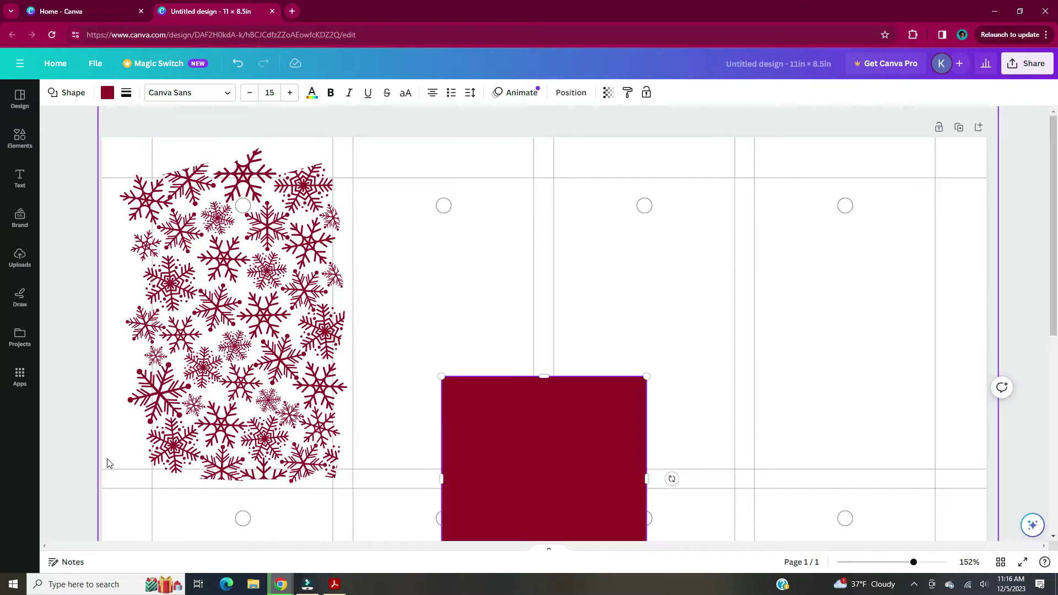
drag(462, 427, 376, 279)
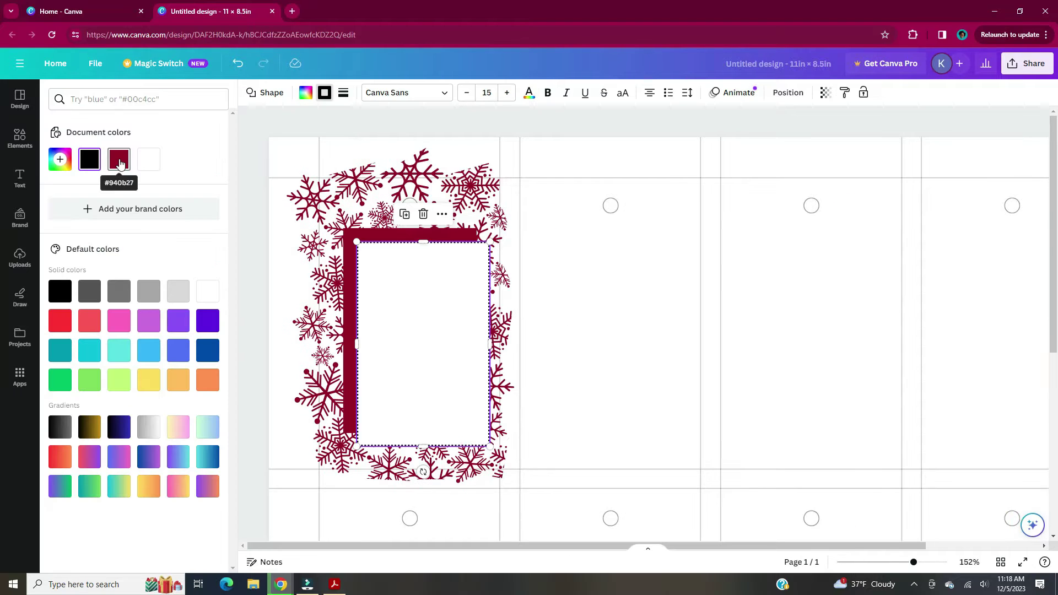
Try a custom border colour on the white rectangle lying over the dark red one.
click(59, 161)
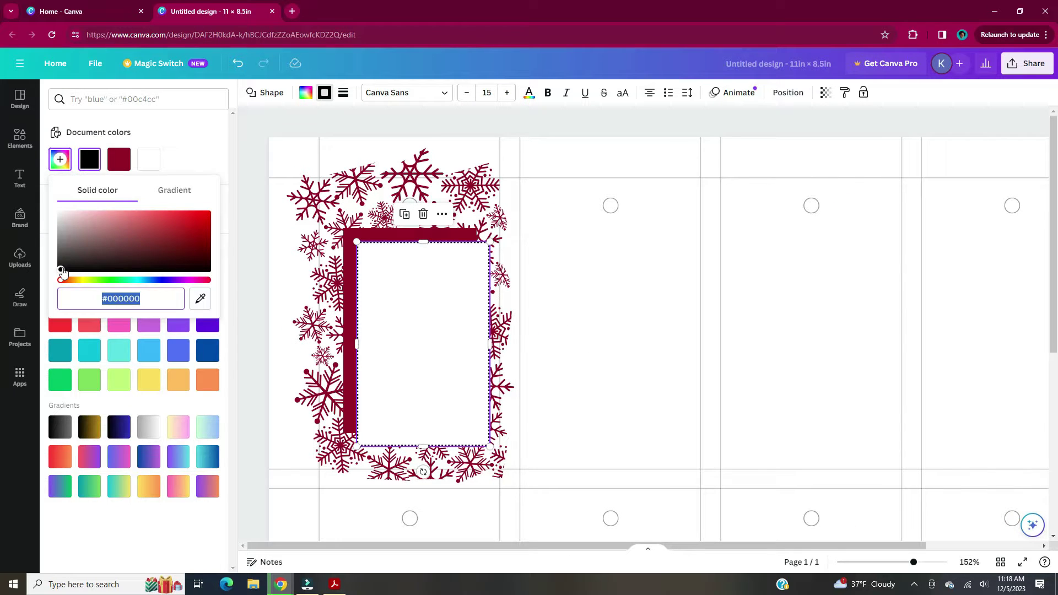
mouse_move(60, 284)
mouse_down()
mouse_move(114, 281)
mouse_move(61, 281)
mouse_up()
click(155, 219)
click(244, 152)
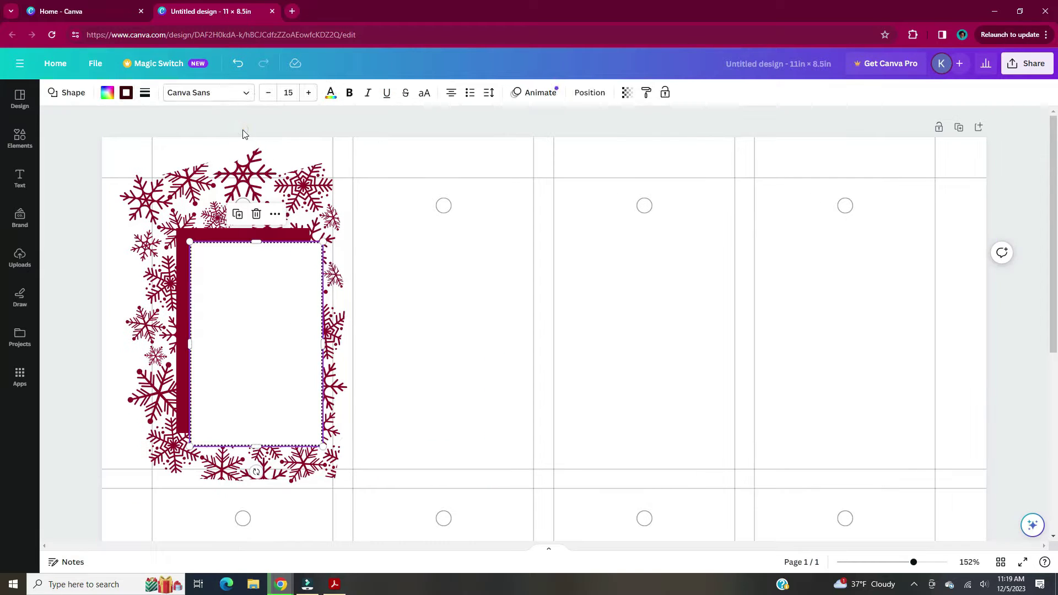
Remove the white rectangle's border and centre it on the dark red rectangle to form a frame.
click(145, 93)
click(160, 125)
drag(185, 319, 179, 311)
right_click(179, 312)
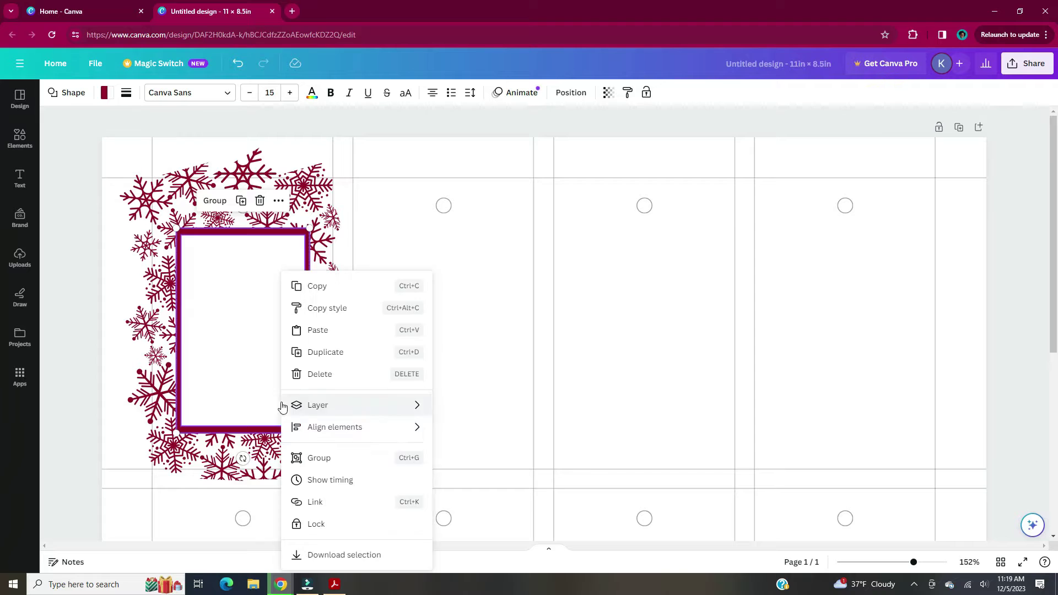
click(475, 514)
click(125, 511)
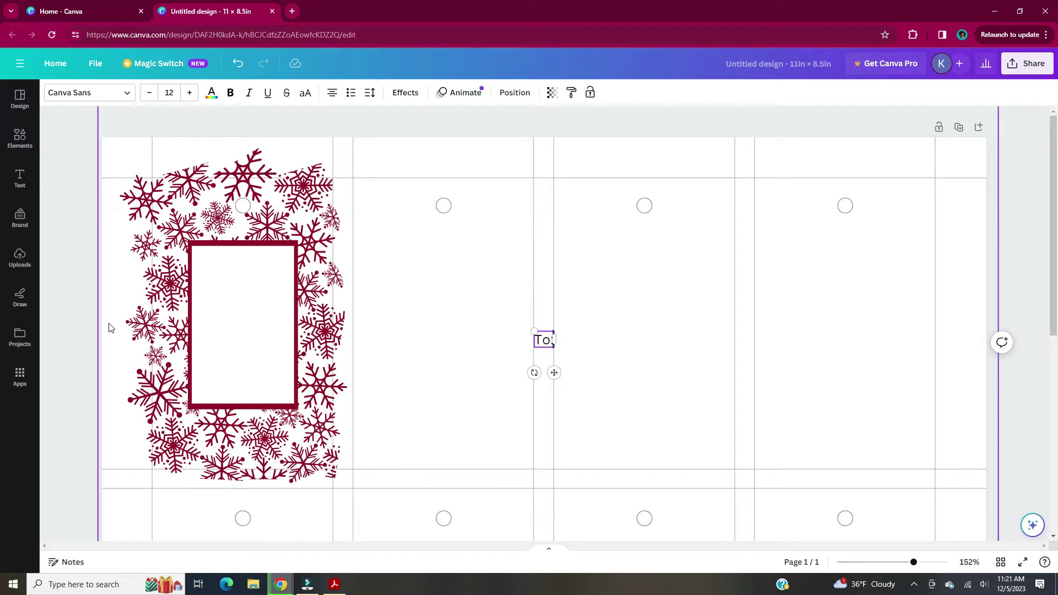
Complete the text box with "To:" and "From:" on separate lines and left-align the text.
key(ctrl+a)
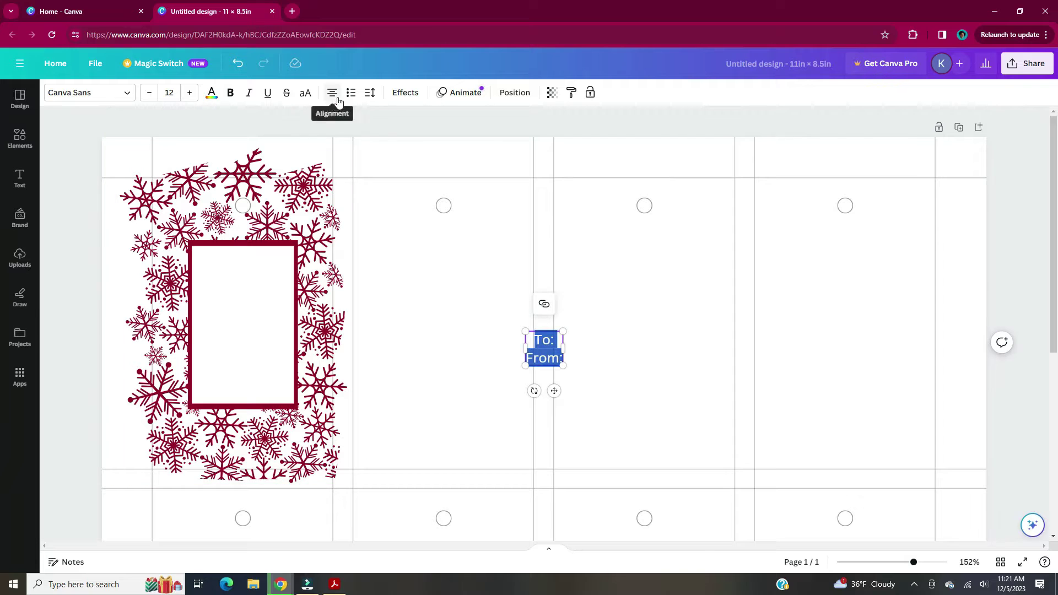
click(332, 93)
key(BackSpace)
click(459, 175)
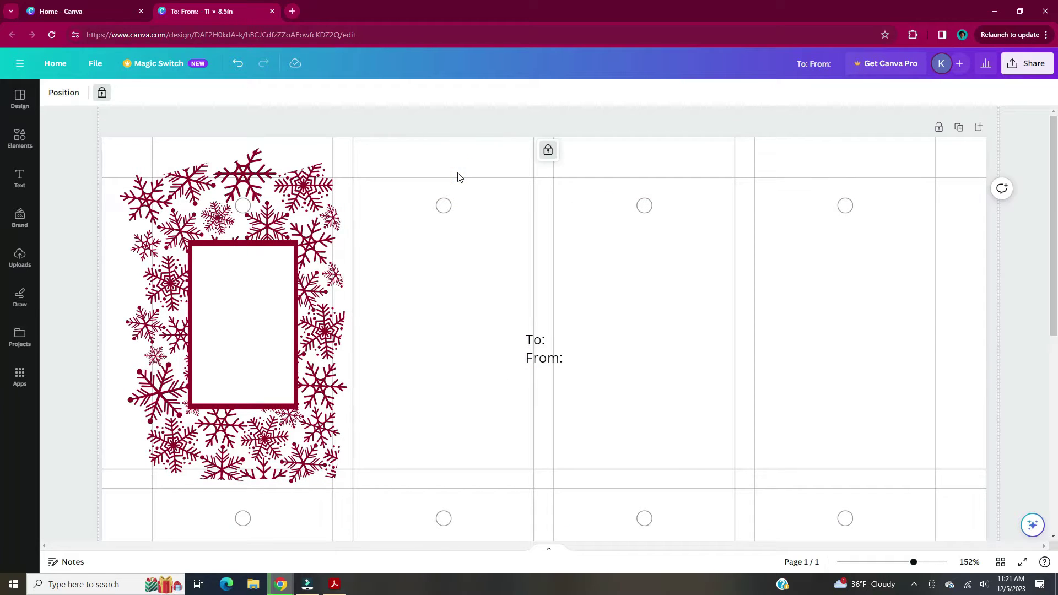
Move the thin dark red line beside the To and From text and shorten it into a writing line.
click(546, 479)
click(57, 92)
click(278, 94)
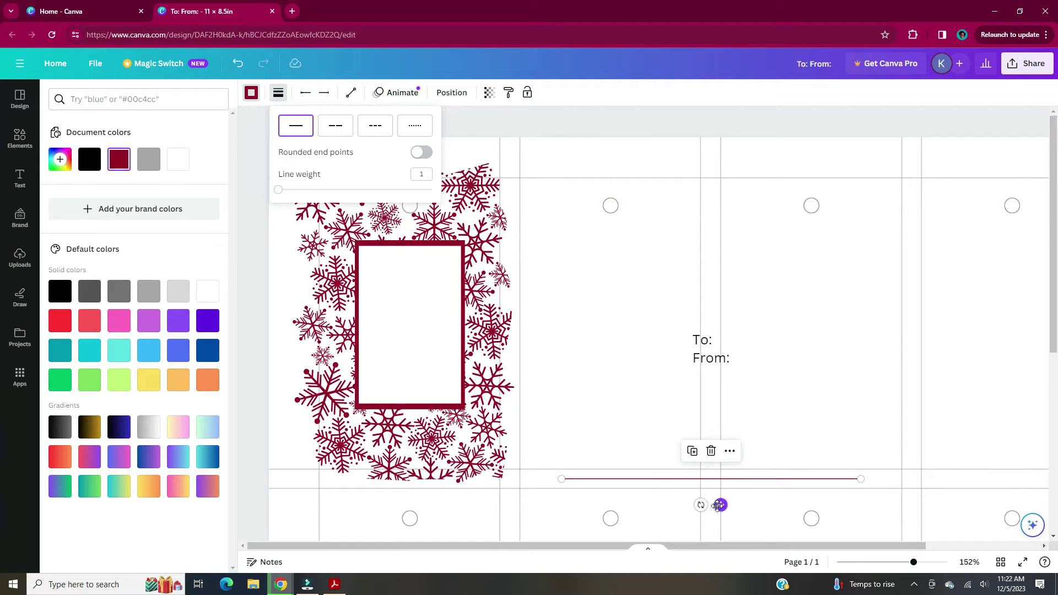
drag(721, 505, 875, 374)
drag(1014, 348, 826, 349)
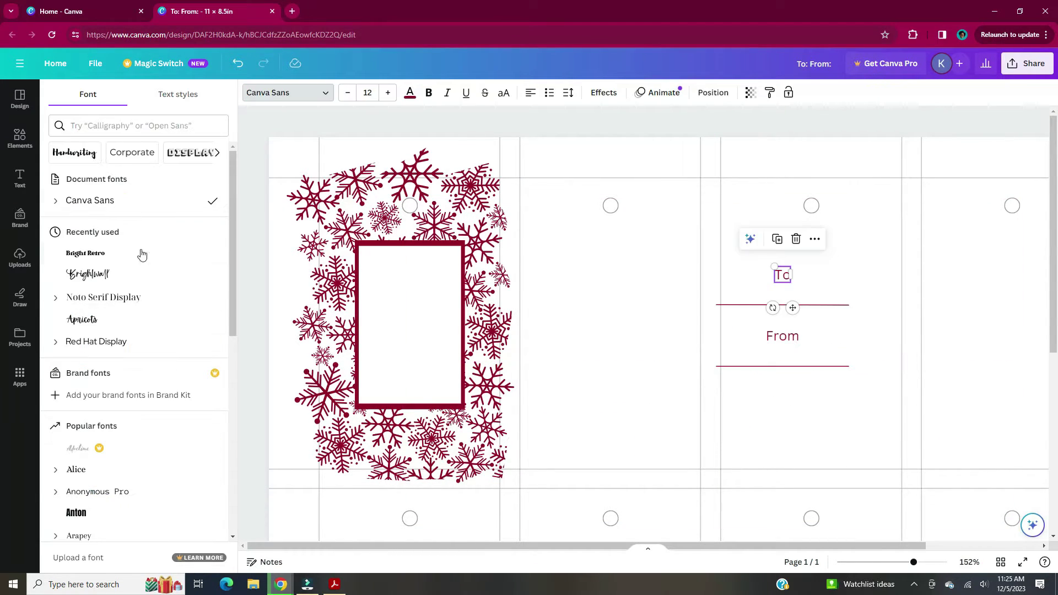
Change the To and From labels to the Brightwall font and enlarge From to about 15.8.
click(146, 275)
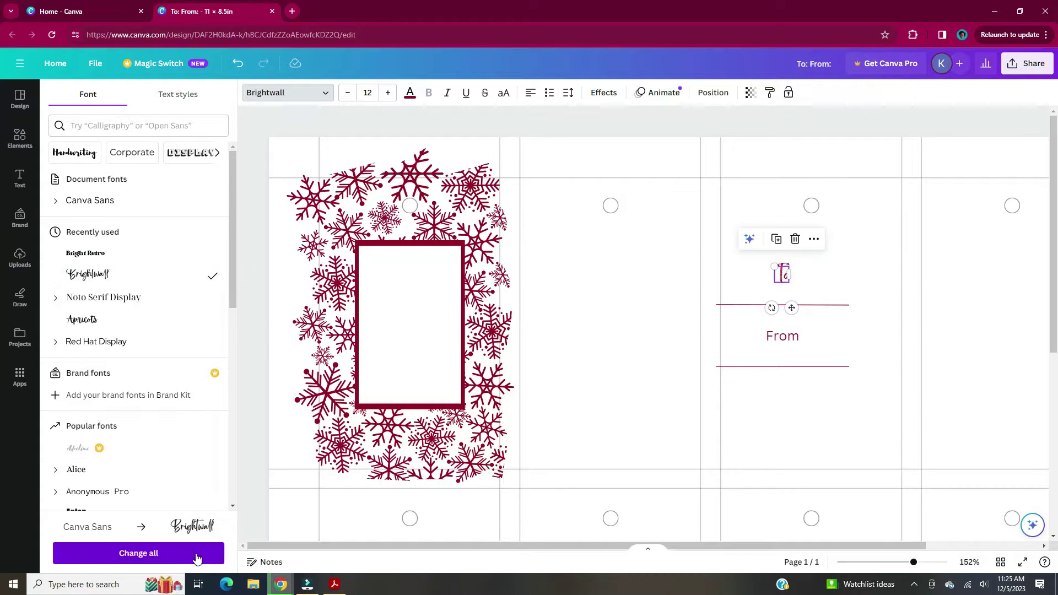
click(139, 553)
click(783, 336)
drag(799, 348, 826, 397)
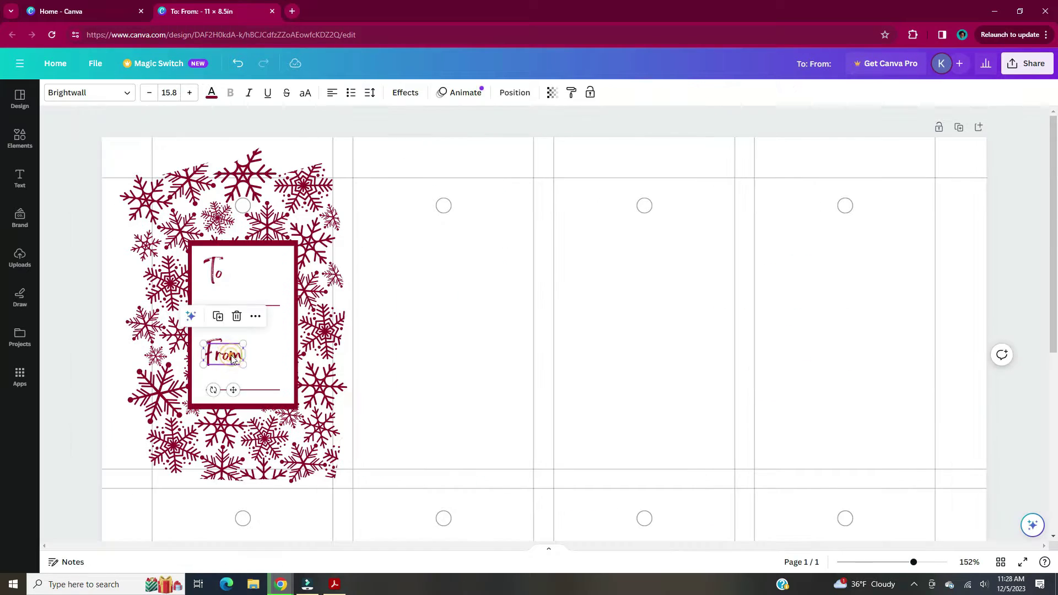
Align the To and From labels above their writing lines inside the first cell's frame.
mouse_move(215, 354)
mouse_down()
mouse_move(212, 376)
mouse_move(220, 341)
mouse_move(222, 356)
mouse_up()
drag(216, 269, 214, 271)
click(90, 378)
click(255, 303)
click(214, 264)
click(84, 351)
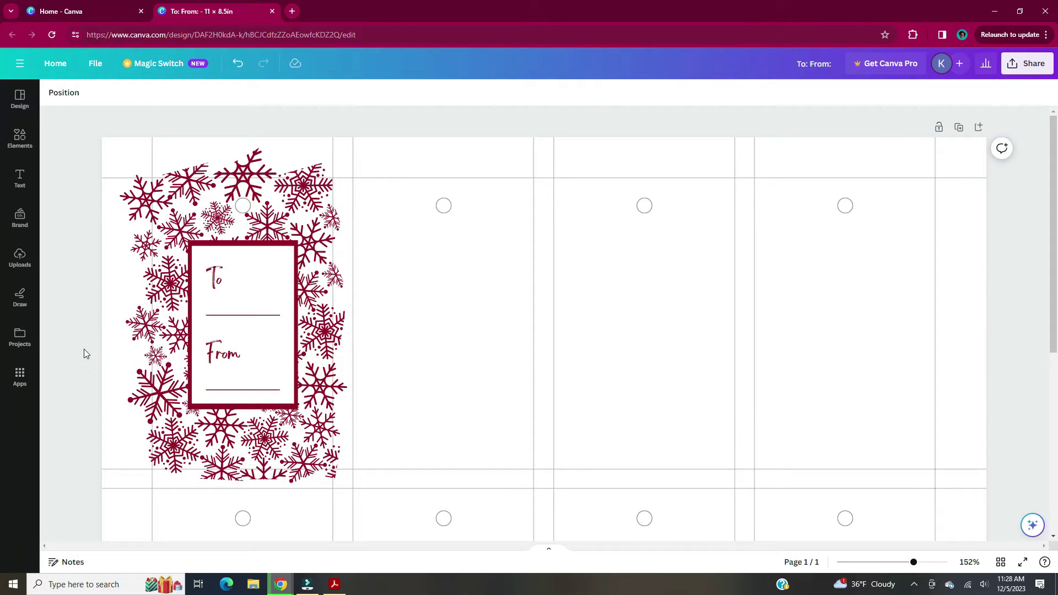
Add the decorated Christmas tree from the recently used graphics and show all its recommended graphics.
click(20, 140)
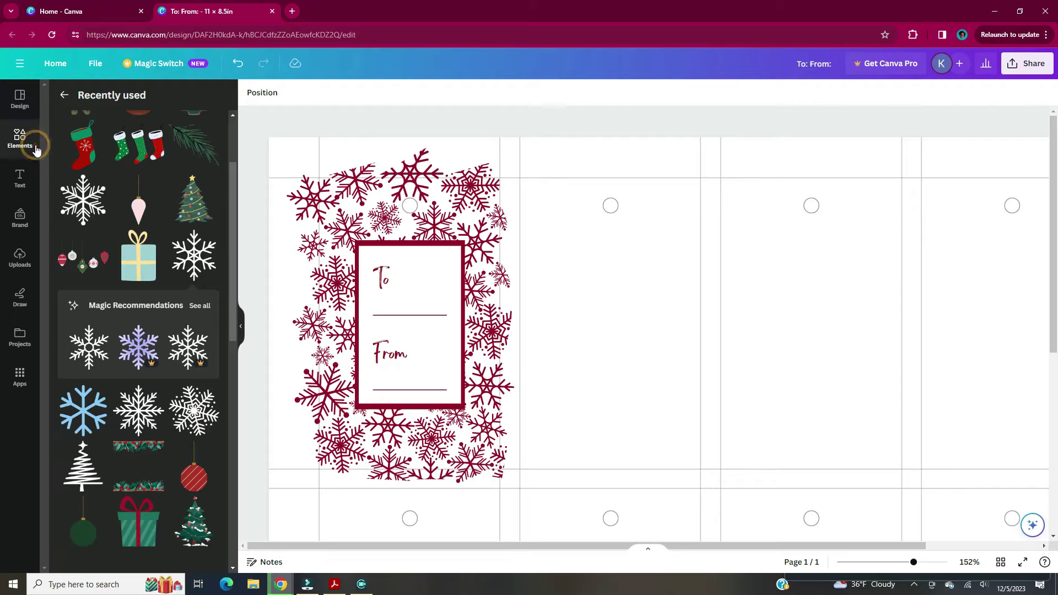
scroll(165, 220, down, 3)
click(201, 353)
scroll(204, 367, down, 2)
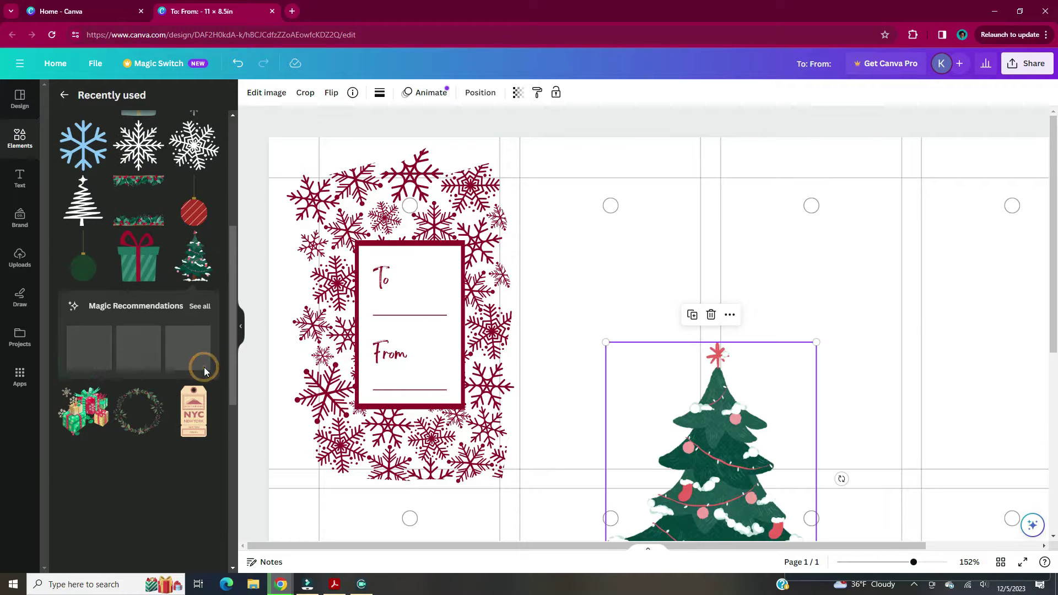
click(199, 306)
Add two plain green pine trees from the recommended graphics, browse the remaining suggestions and undo the last change.
click(177, 270)
scroll(204, 325, down, 5)
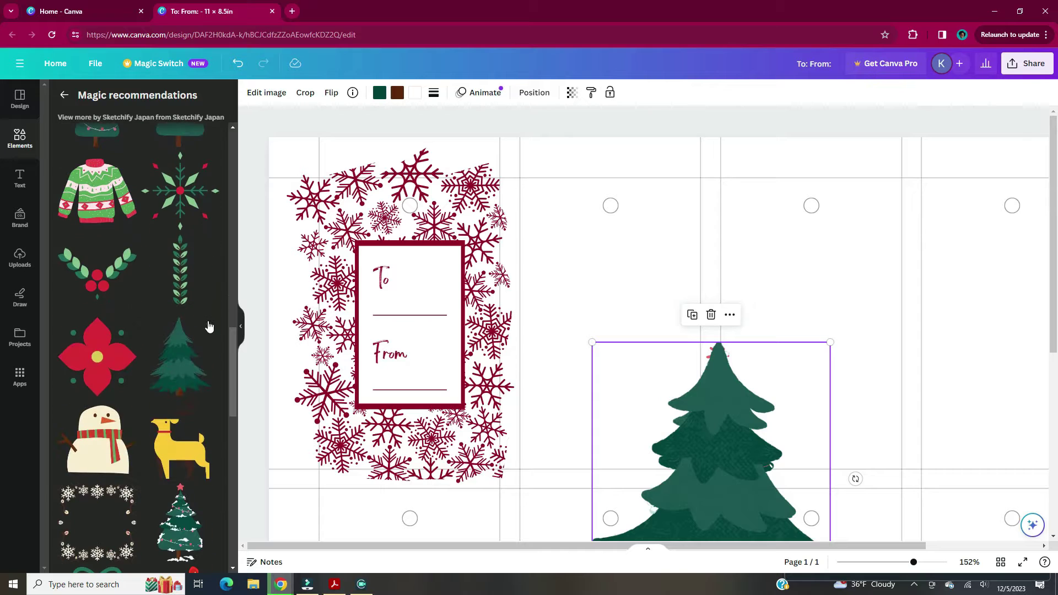
click(191, 263)
scroll(204, 275, down, 12)
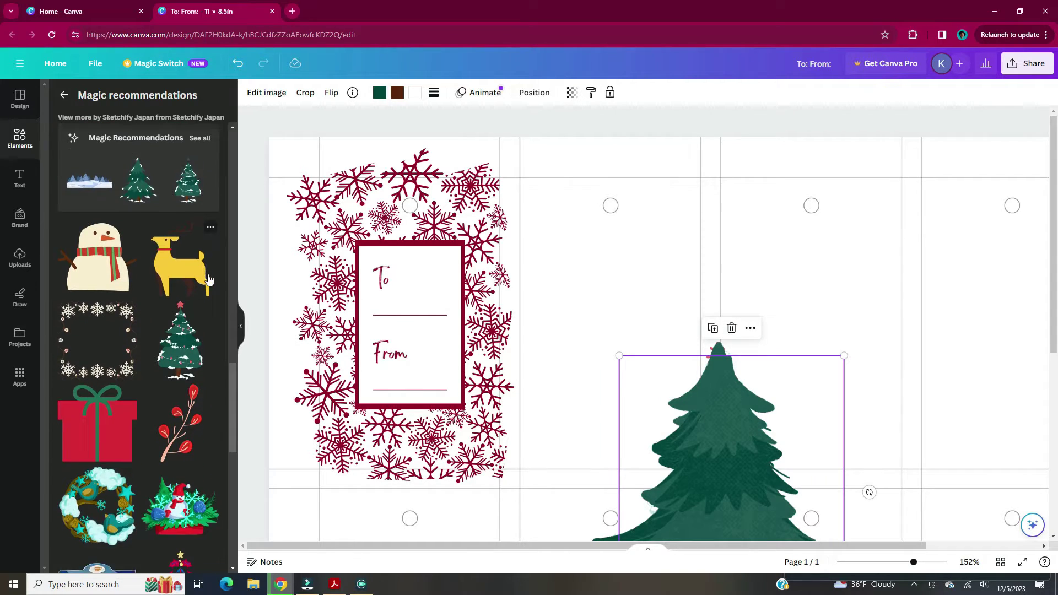
scroll(209, 284, down, 1)
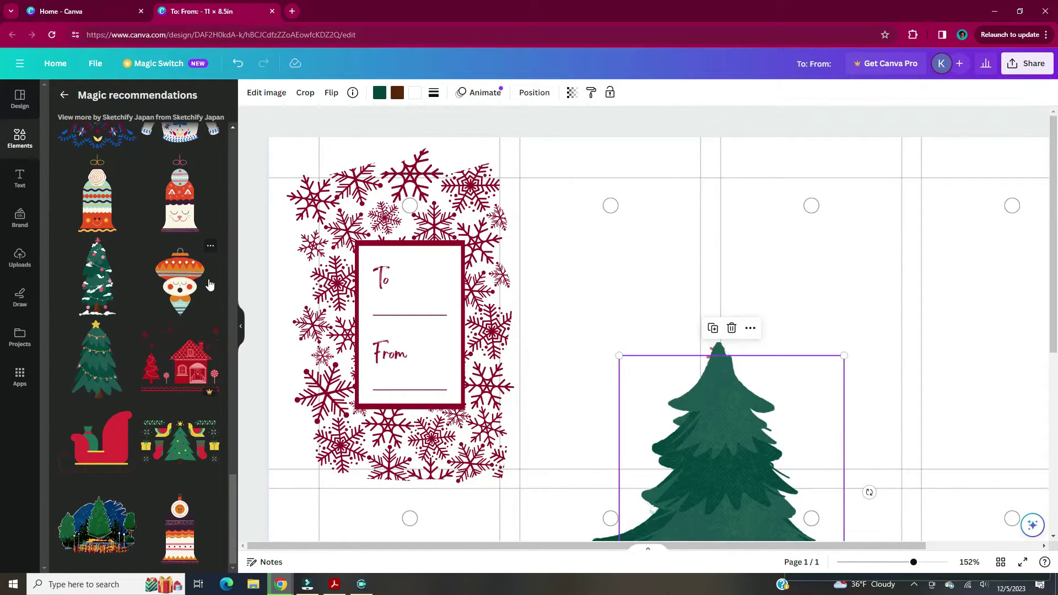
key(ctrl+z)
Add a green-and-red teardrop ornament and a blue striped bauble from the "christmas decorative bauble" graphics.
scroll(223, 204, down, 15)
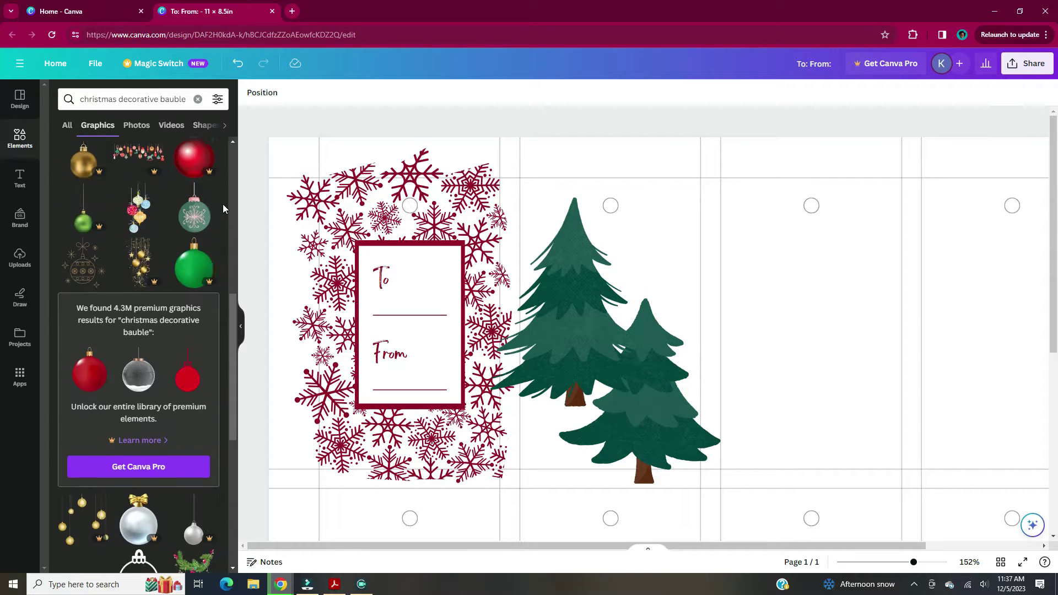
scroll(223, 204, down, 12)
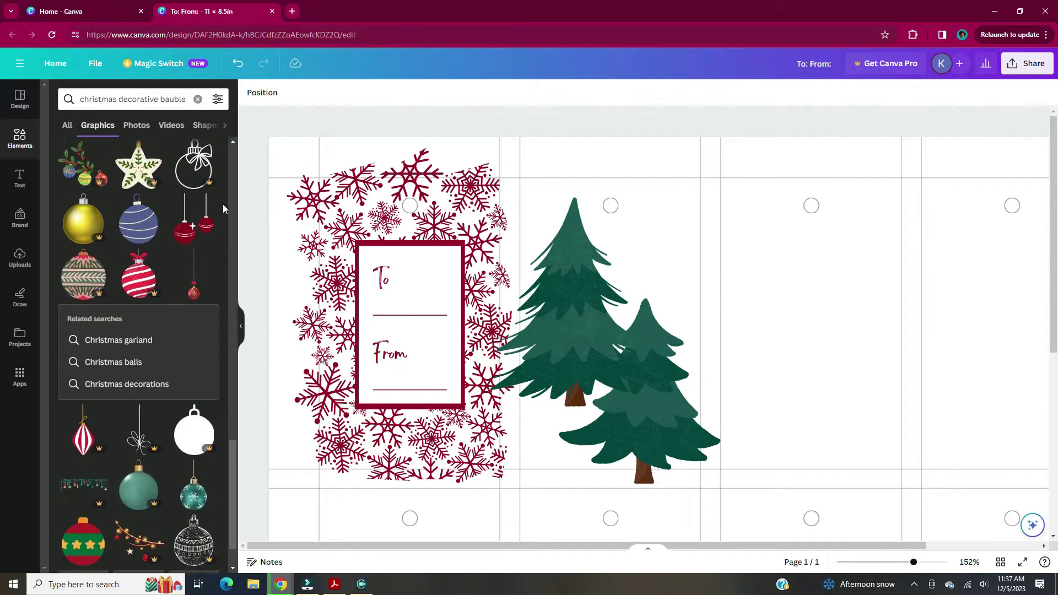
scroll(222, 204, down, 4)
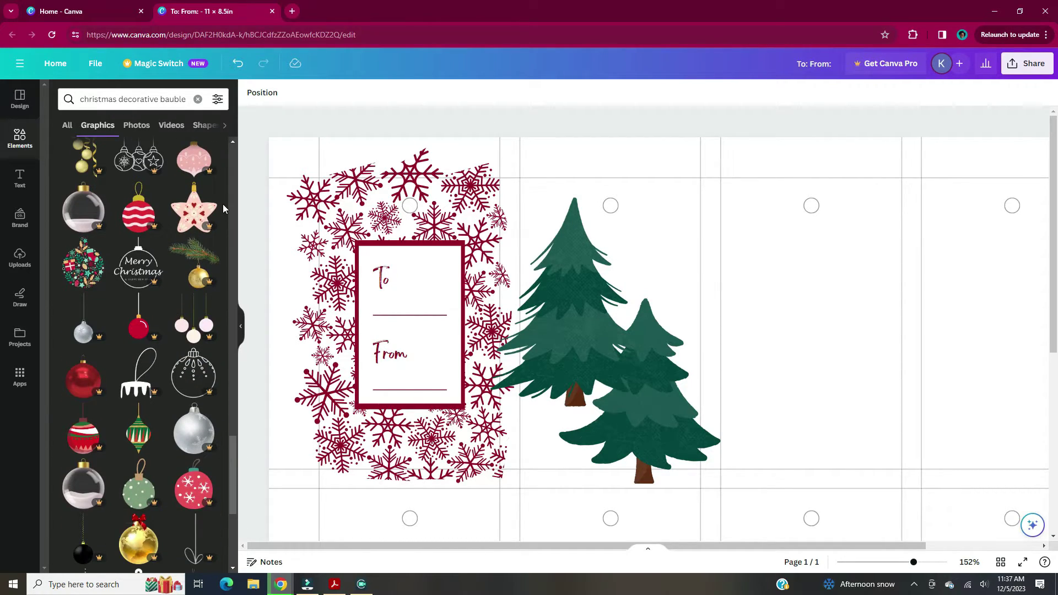
drag(153, 383, 598, 345)
scroll(227, 250, down, 5)
click(139, 338)
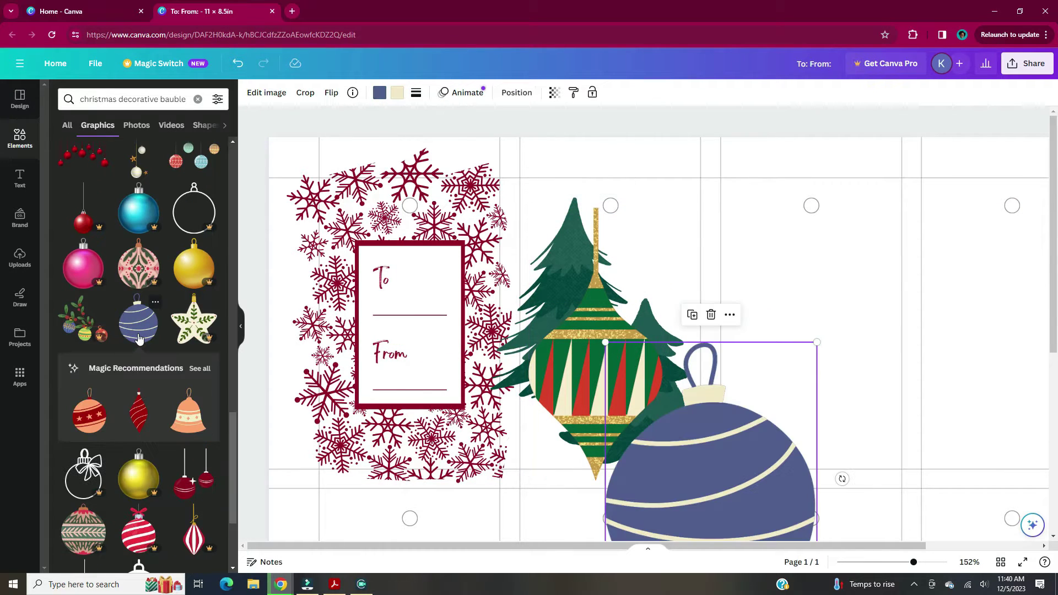
Add the cream eight-pointed star from the blue bauble's recommendations, browse further and return to the bauble results.
click(197, 371)
scroll(229, 310, down, 4)
click(218, 310)
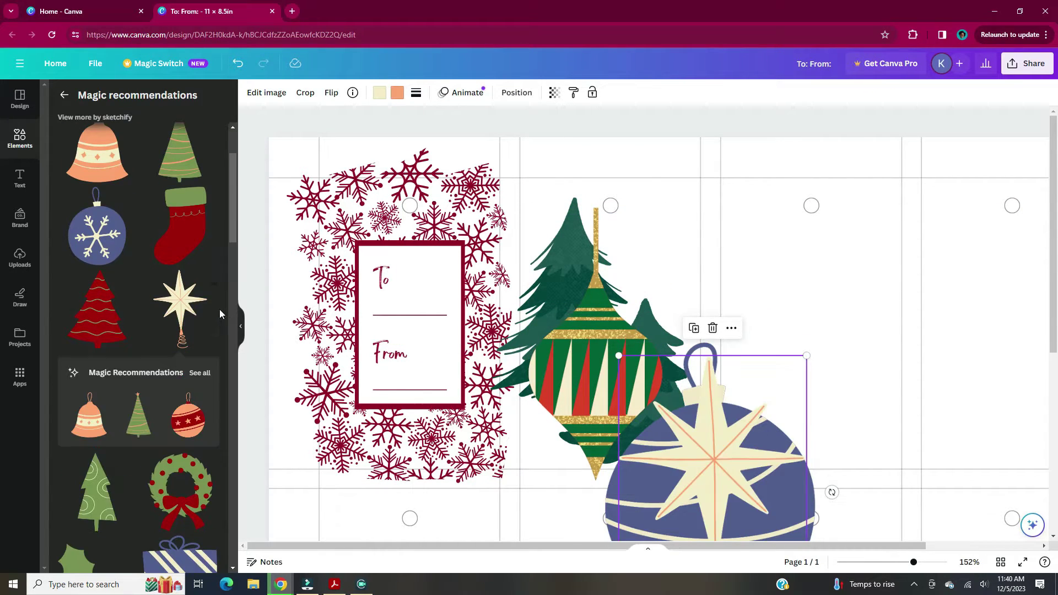
scroll(220, 310, down, 15)
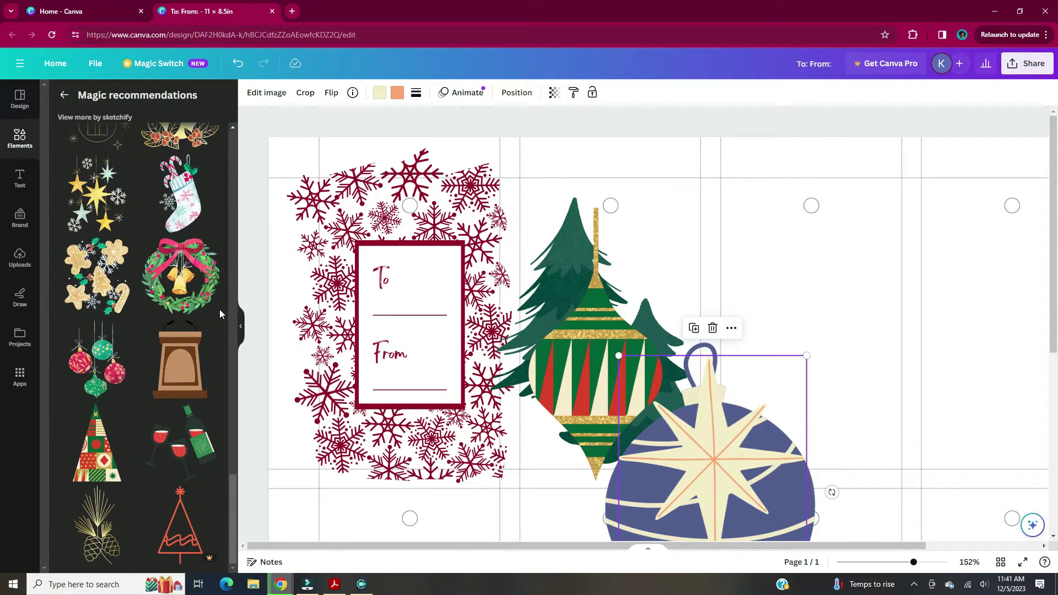
scroll(220, 309, up, 10)
click(64, 95)
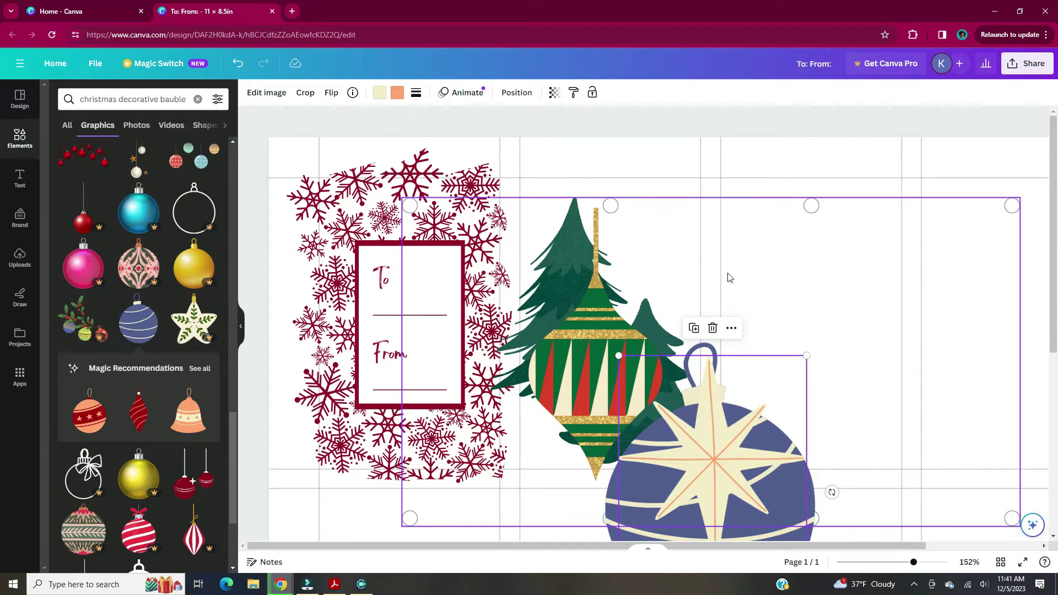
Move the teardrop ornament and blue bauble off the trees into the third cell and shrink them.
shift+click(593, 386)
drag(711, 441, 900, 311)
drag(1004, 508, 905, 441)
Place the star, small and dark red, atop the taller tree and add the orange zigzag bauble beside the other ornaments.
drag(838, 331, 570, 198)
drag(628, 283, 557, 190)
drag(534, 154, 573, 191)
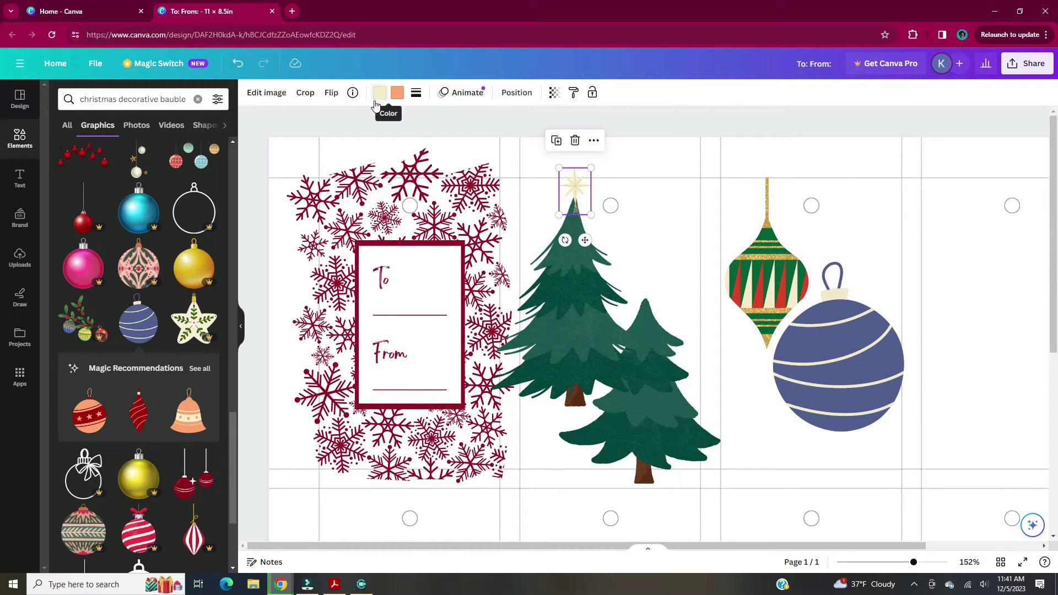
drag(89, 264, 933, 229)
Recolour the teardrop ornament's red parts dark red, shrink it and hang it on the taller tree.
click(766, 264)
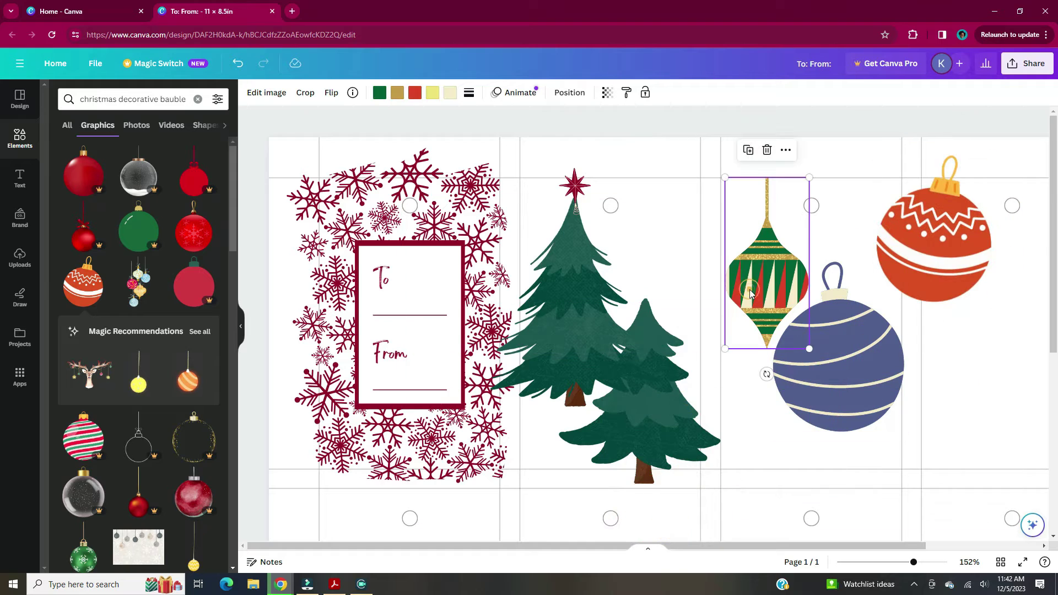
click(414, 92)
drag(809, 177, 760, 276)
drag(742, 312, 558, 281)
Move the dark red star off the taller tree's tip to the blank area above the smaller tree.
click(686, 248)
click(574, 184)
drag(574, 185, 689, 176)
Recolour the blue striped bauble dark red with gold details, shrink it and hang it on the smaller tree.
click(838, 347)
click(380, 92)
click(208, 159)
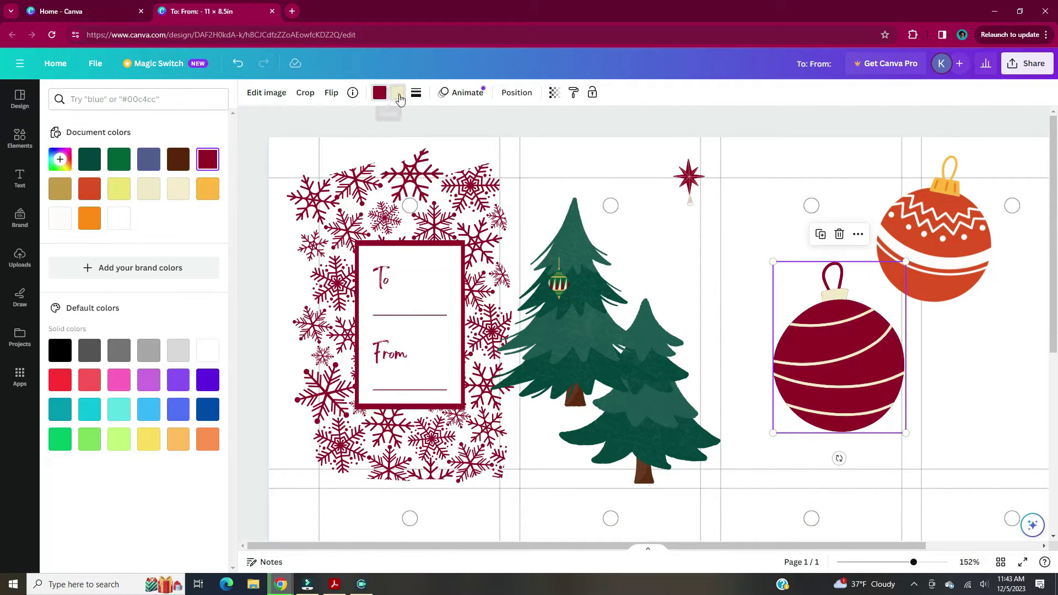
click(397, 92)
click(89, 159)
drag(905, 433, 799, 295)
drag(786, 278, 636, 379)
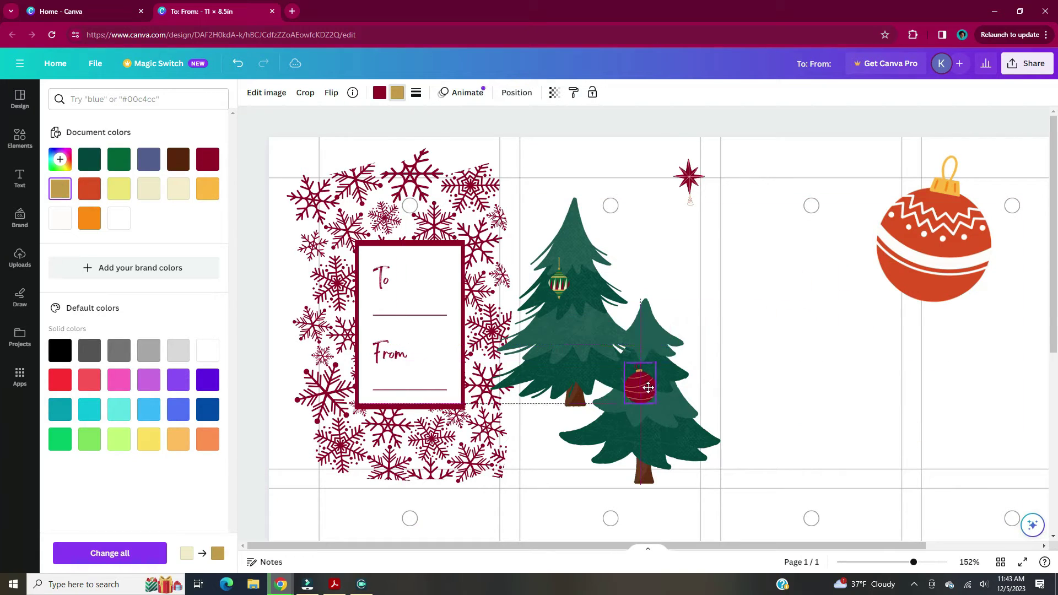
Recolour the orange zigzag bauble dark red with a cream pattern, shrink it and hang it on the smaller tree.
drag(951, 285, 810, 358)
click(208, 159)
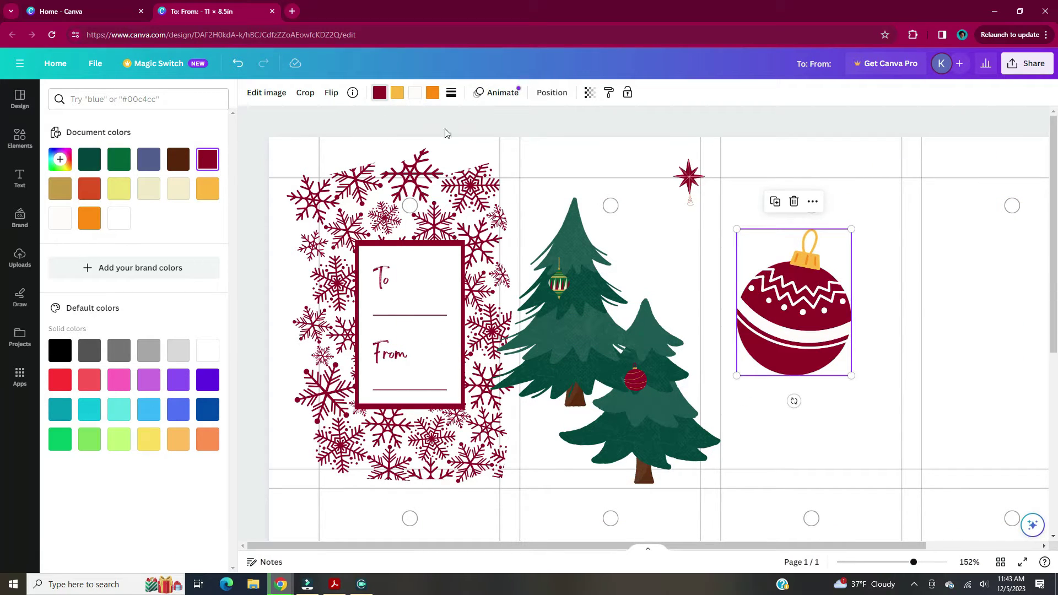
click(63, 191)
click(178, 189)
drag(851, 375, 670, 410)
Spread copies of the teardrop ornament, striped bauble and zigzag bauble across both trees.
drag(558, 284, 587, 301)
click(780, 158)
drag(587, 300, 548, 372)
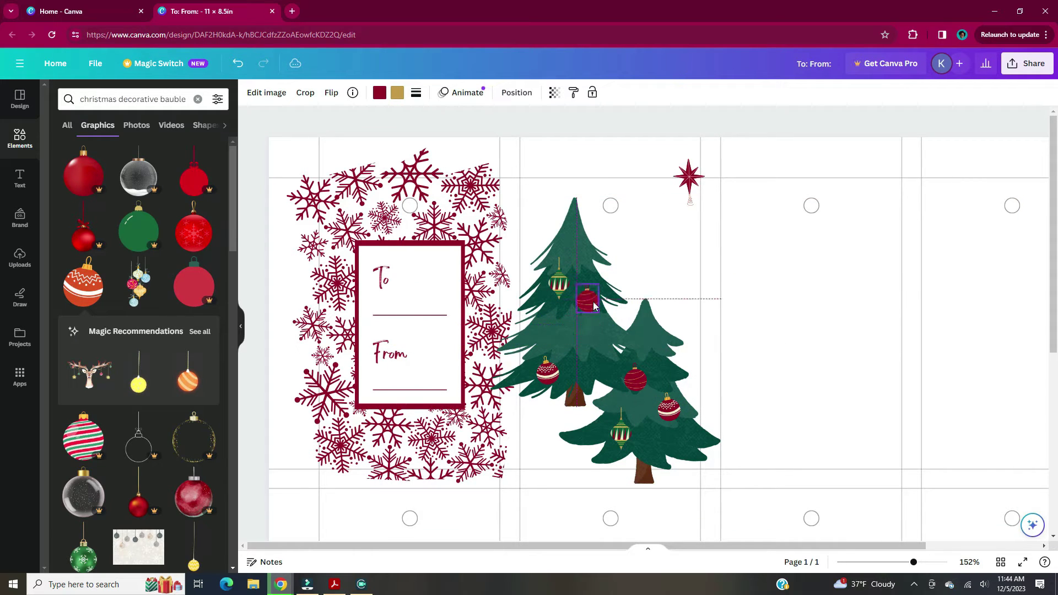
click(560, 288)
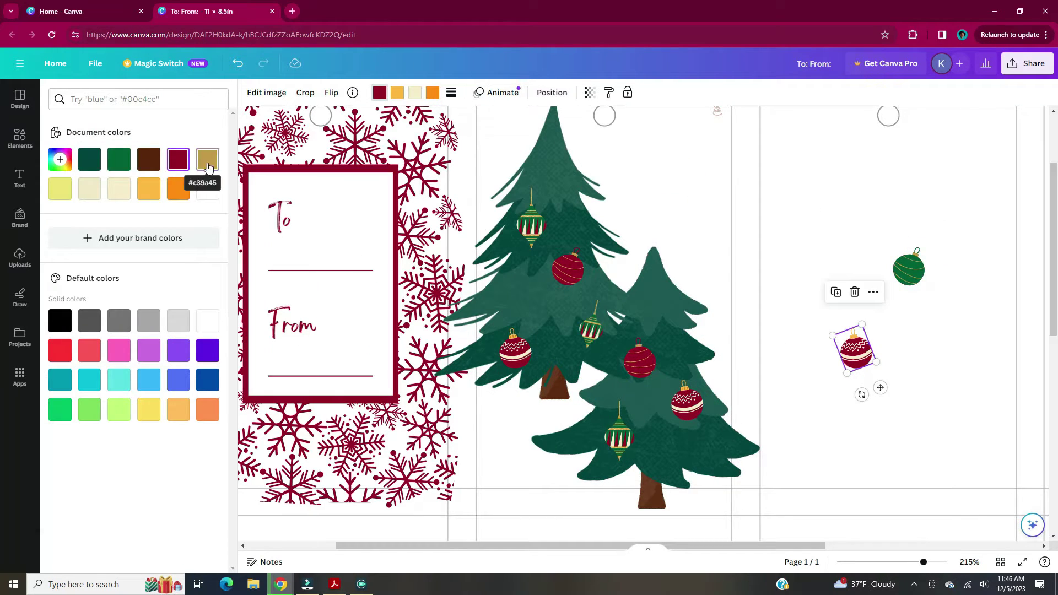
Recolour the spare zigzag bauble in the third cell gold (#c39a45) with a green pattern.
click(208, 167)
click(415, 92)
click(119, 159)
click(756, 243)
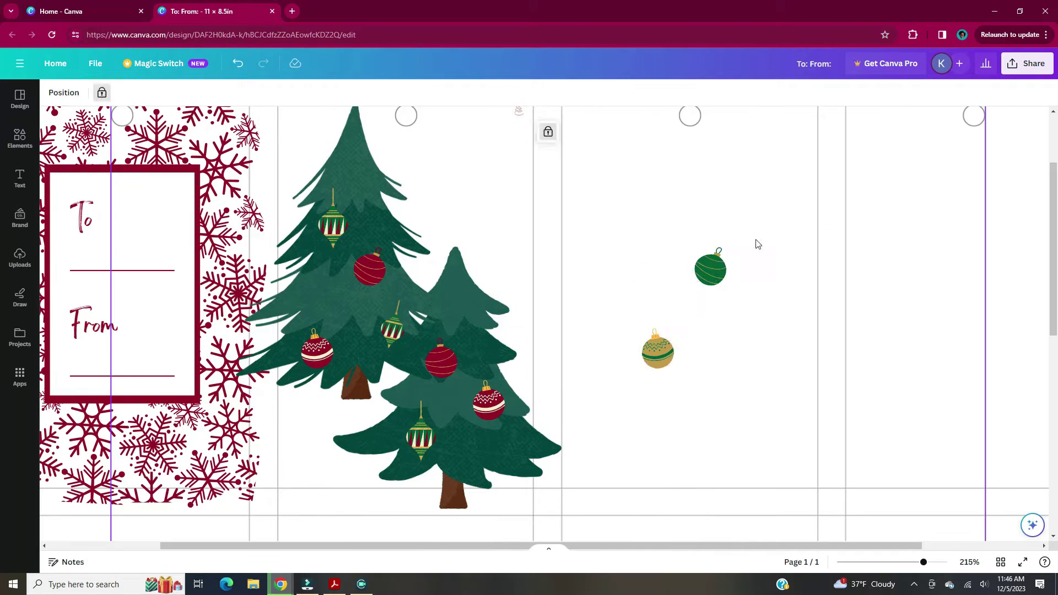
Hang a green striped bauble low on the smaller tree and the gold zigzag bauble near the taller tree's top.
drag(739, 326, 359, 347)
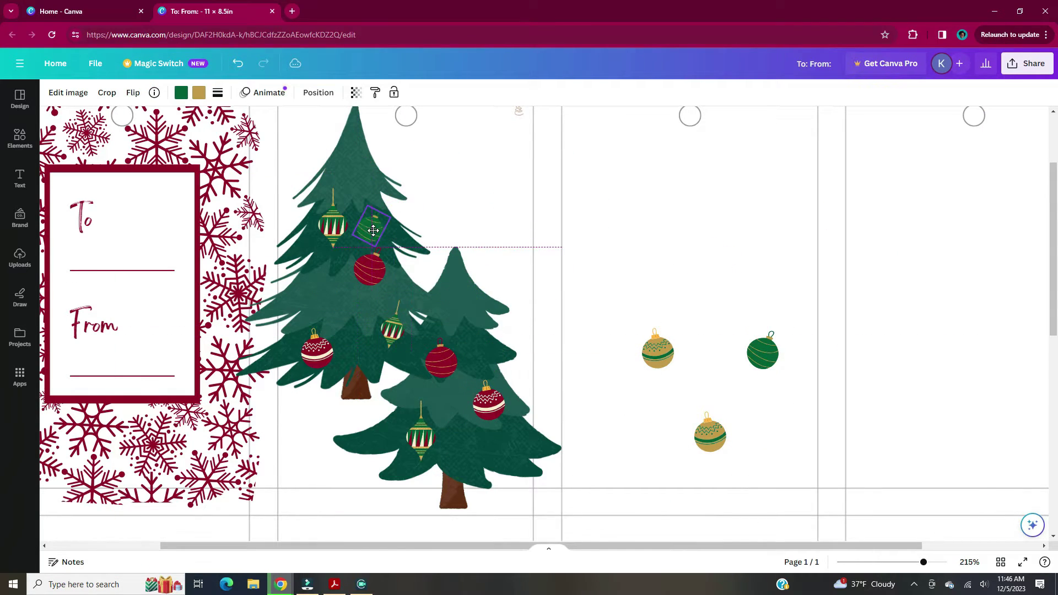
drag(500, 448, 519, 449)
drag(658, 352, 356, 164)
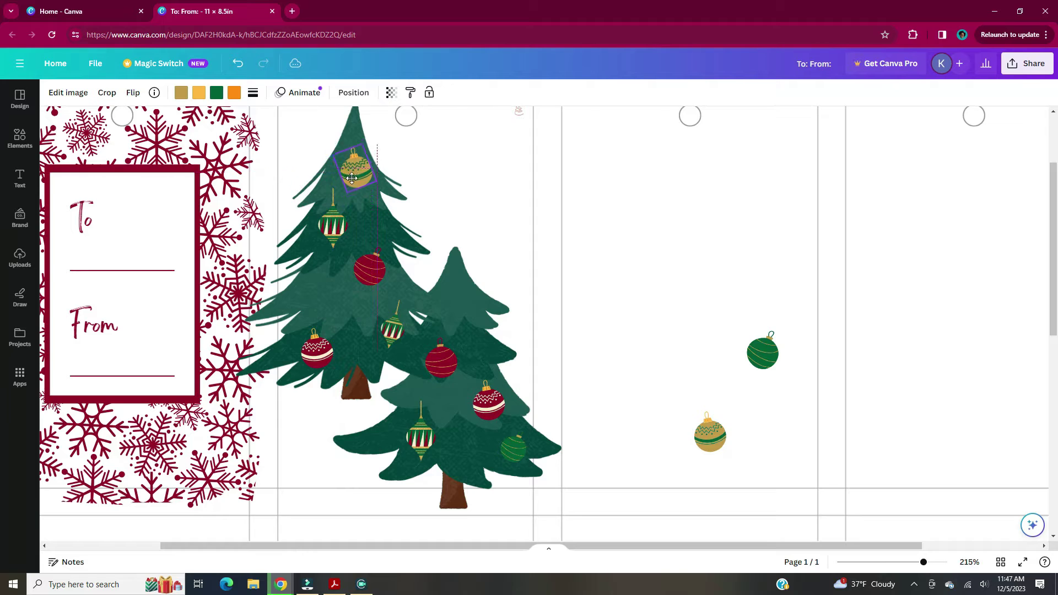
Hang the spare gold zigzag bauble on the smaller tree and the green one on the taller tree, nudging the plain red baubles.
drag(710, 436, 475, 319)
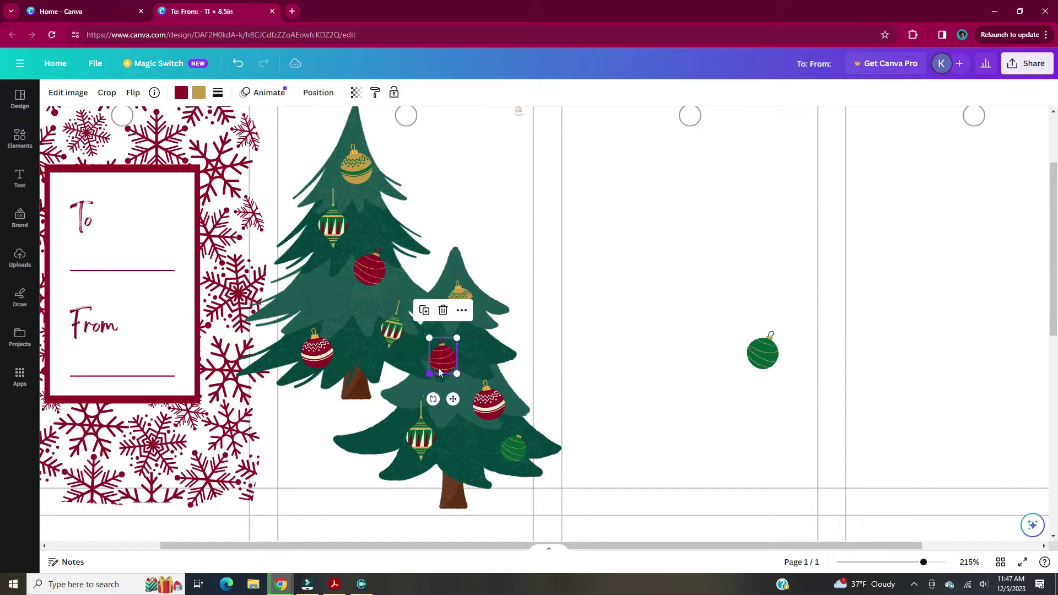
drag(441, 361, 429, 357)
drag(370, 268, 364, 296)
click(763, 352)
drag(743, 393, 328, 218)
click(714, 259)
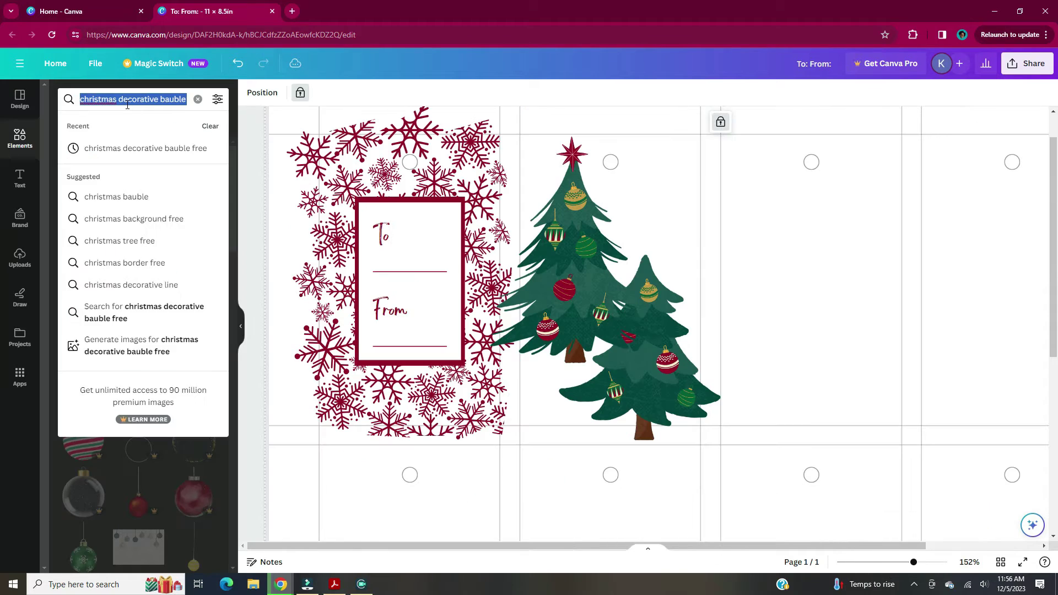
Search the elements for snow and lay snowbank graphics along the foot of the trees, with one copy flipped.
text(snow)
key(Return)
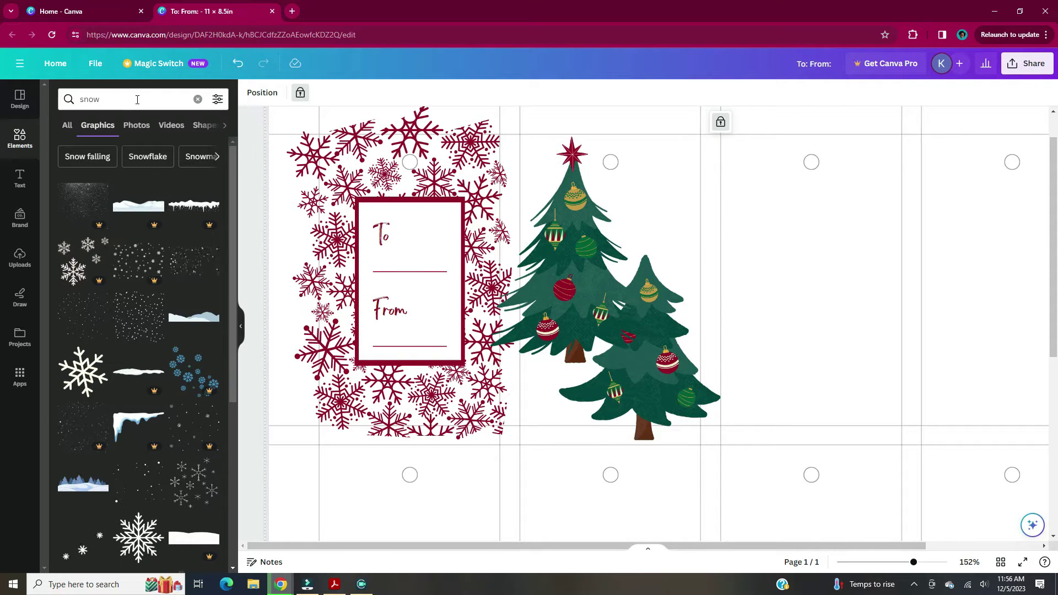
drag(214, 323, 647, 445)
click(241, 329)
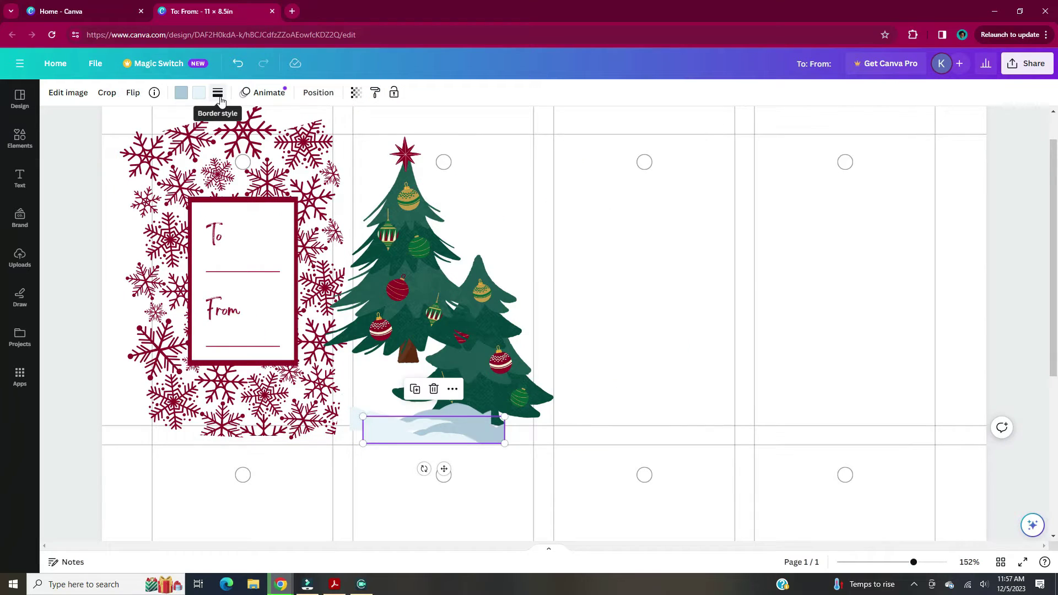
click(135, 95)
drag(442, 446, 621, 401)
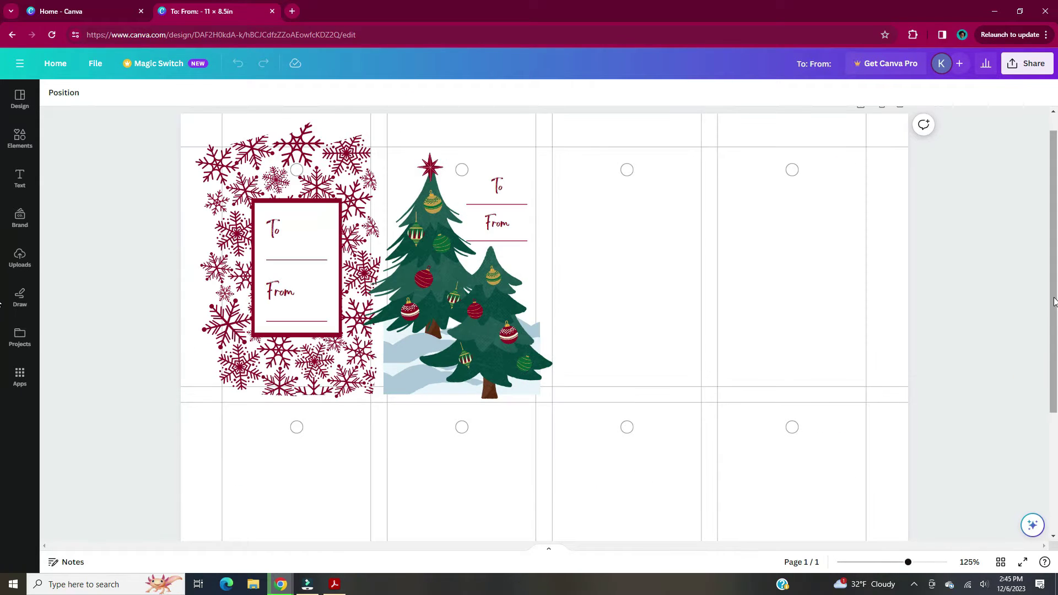
Add a "Merry" text in the third tag and duplicate it, changing the copy to "Christmas".
key(t)
drag(555, 359, 639, 346)
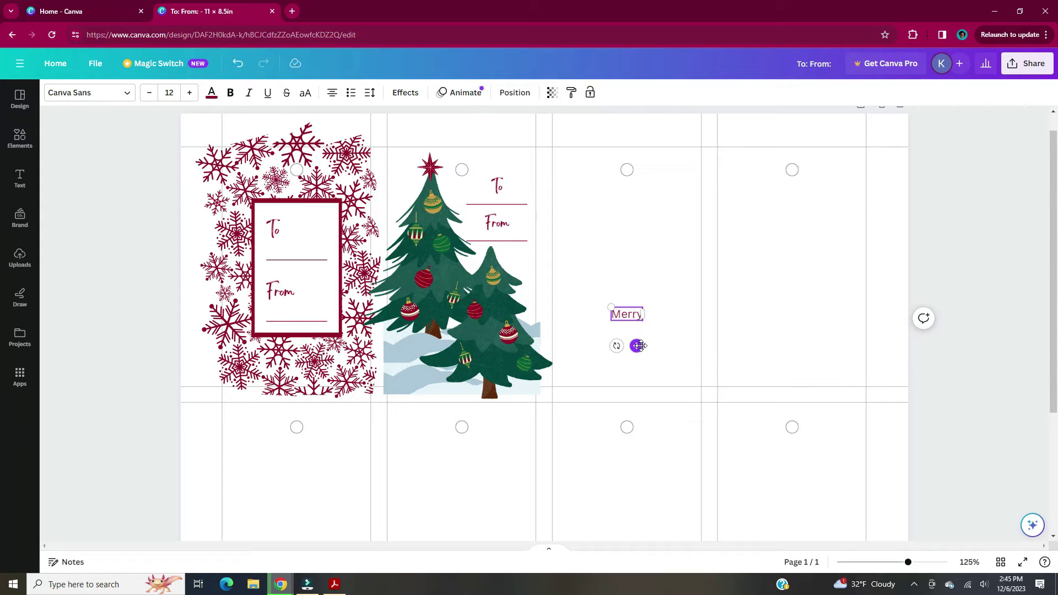
key(ctrl+d)
double_click(646, 329)
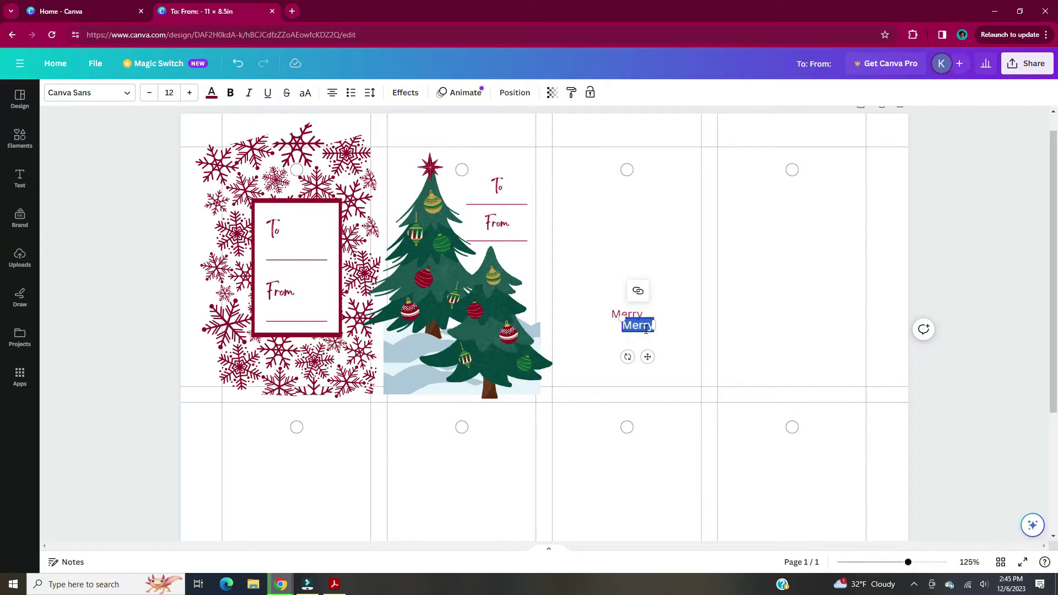
text(Christmas)
Centre "Merry" above "Christmas" in the third tag and adjust the spacing between the two words.
drag(951, 306, 628, 248)
right_click(632, 329)
click(827, 425)
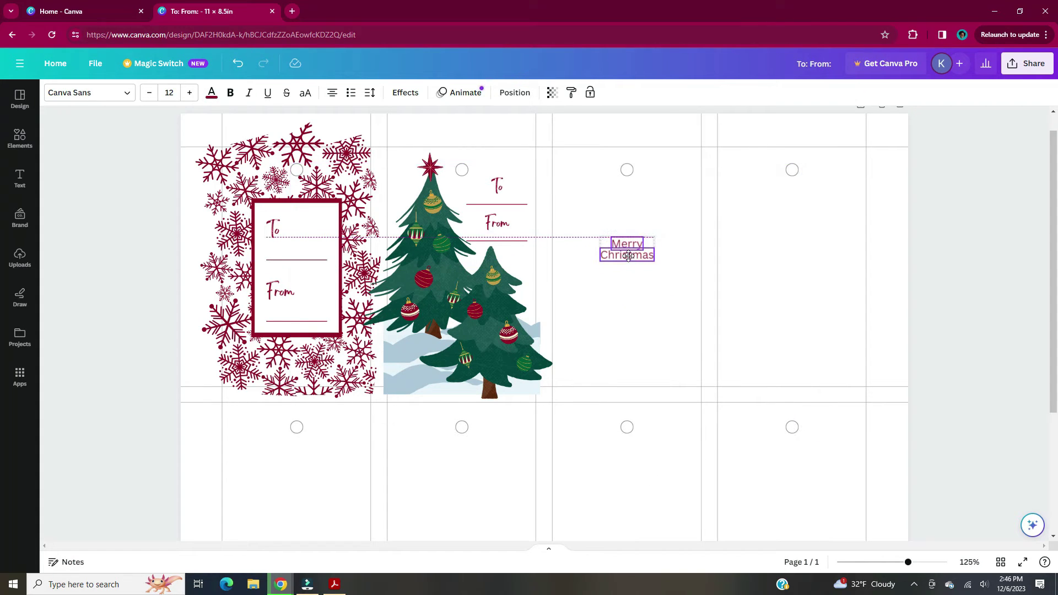
key(ctrl+z)
key(ctrl+z)
key(ctrl+z)
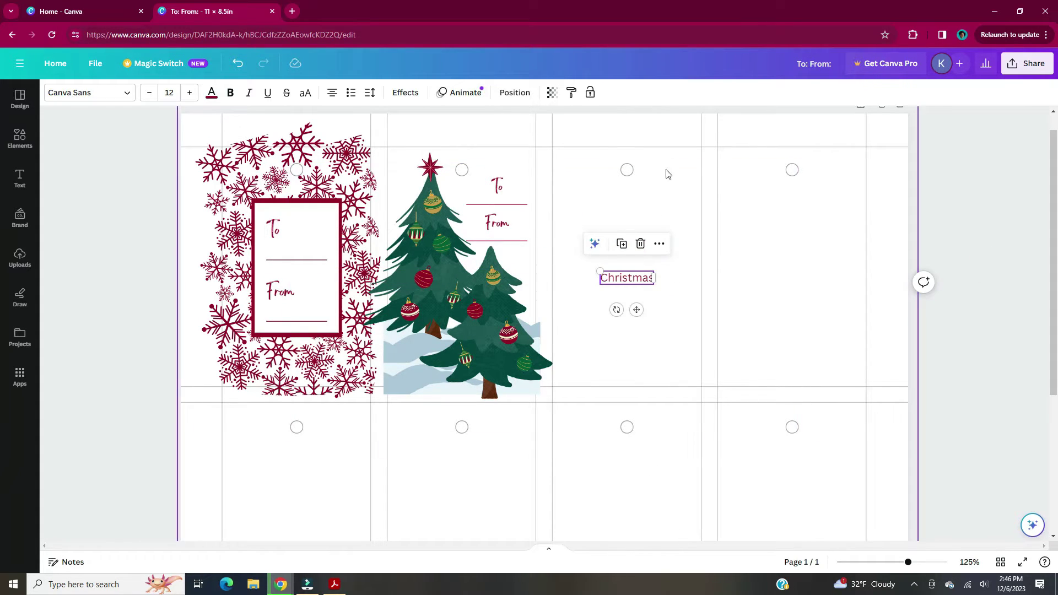
Apply the Curve shape to "Christmas" with a curve value of about -71.
click(411, 94)
click(143, 491)
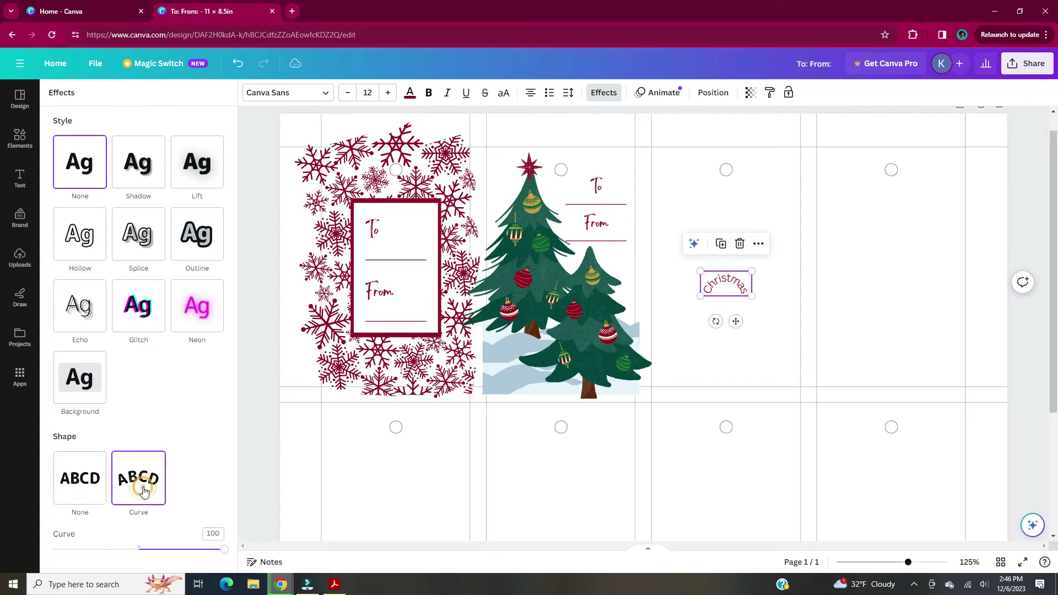
drag(225, 551, 75, 550)
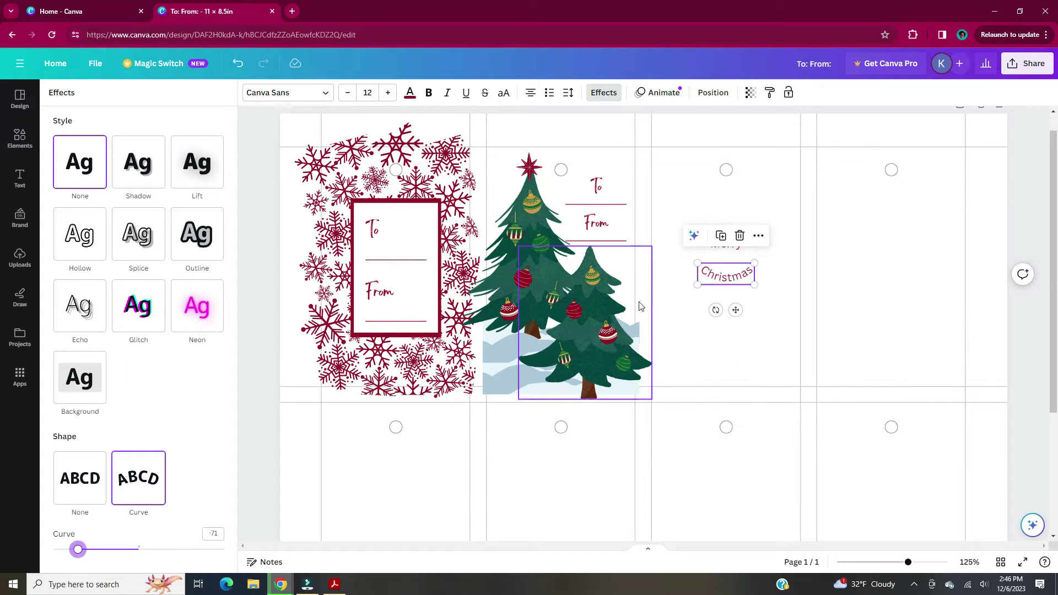
Curve "Merry" upwards with a value of about 72 and enlarge both words to size 29.8.
click(726, 244)
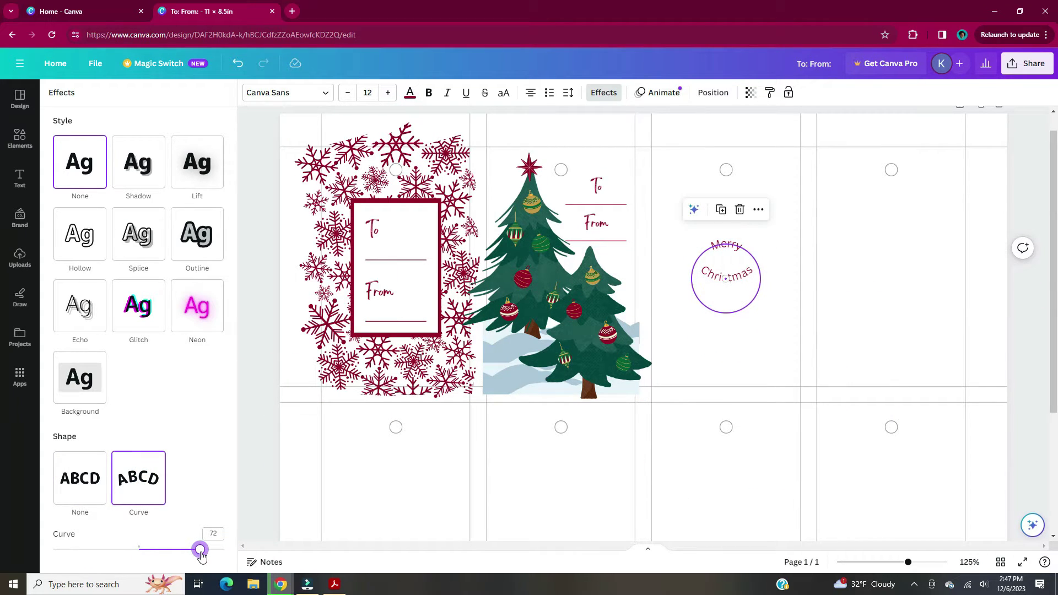
drag(824, 224, 709, 307)
click(808, 318)
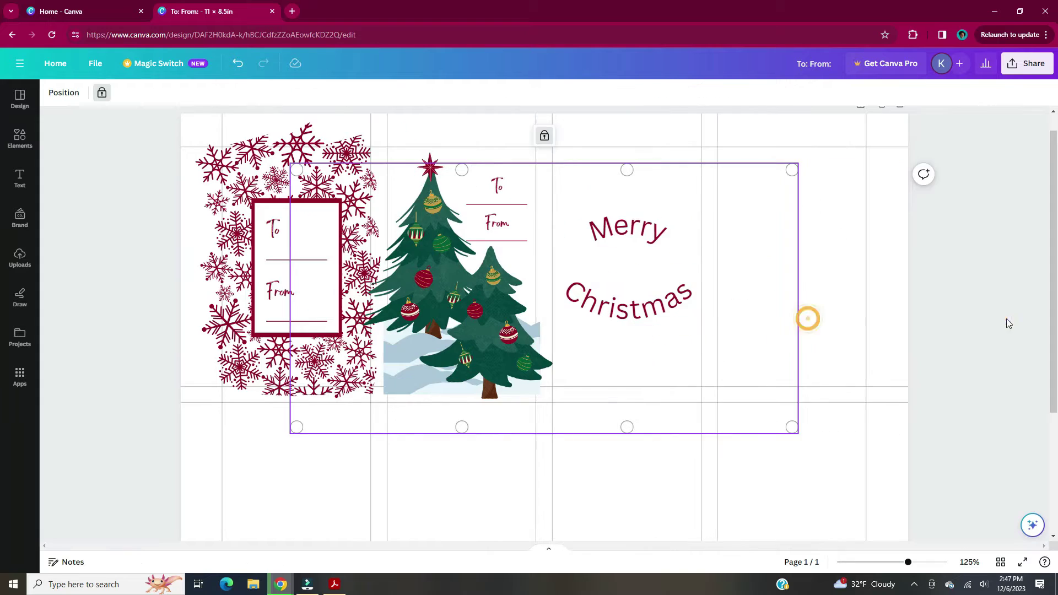
click(1007, 324)
Give both words a dark red outline of thickness 50 and change all Canva Sans text to Bright Retro.
click(640, 229)
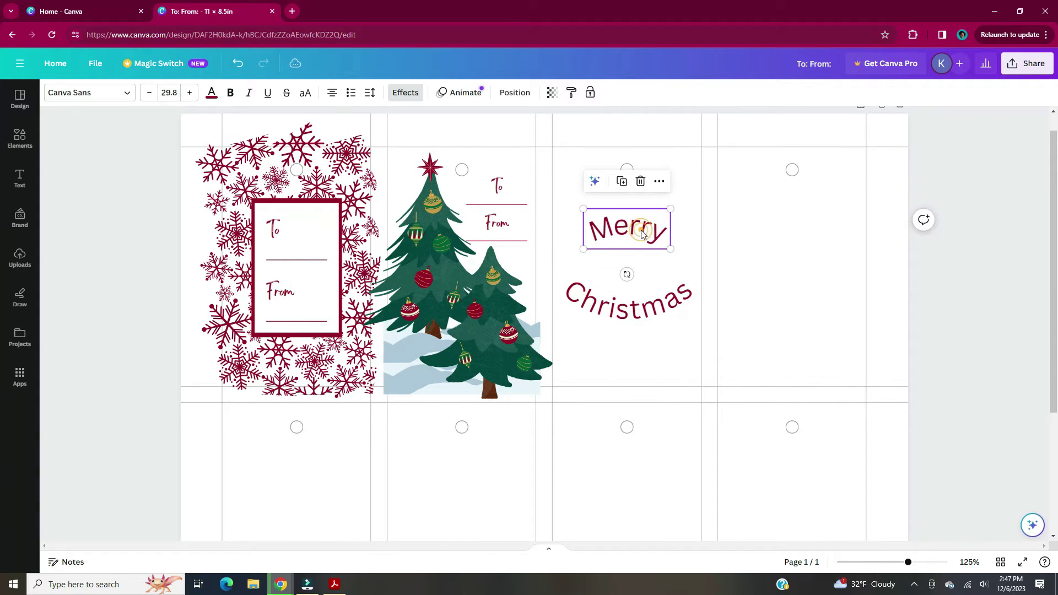
click(421, 98)
click(208, 251)
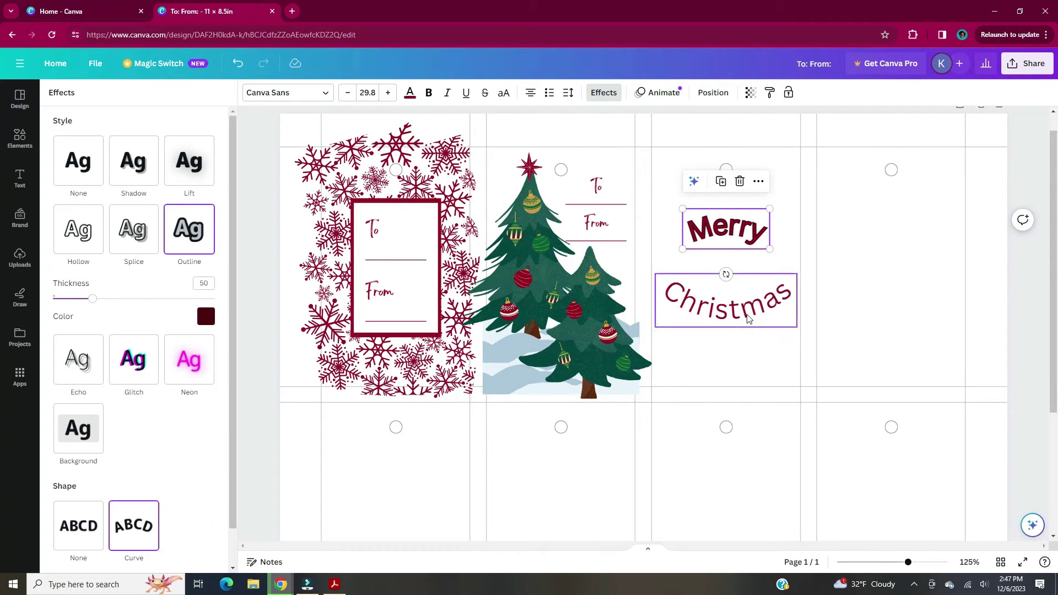
click(322, 94)
click(154, 275)
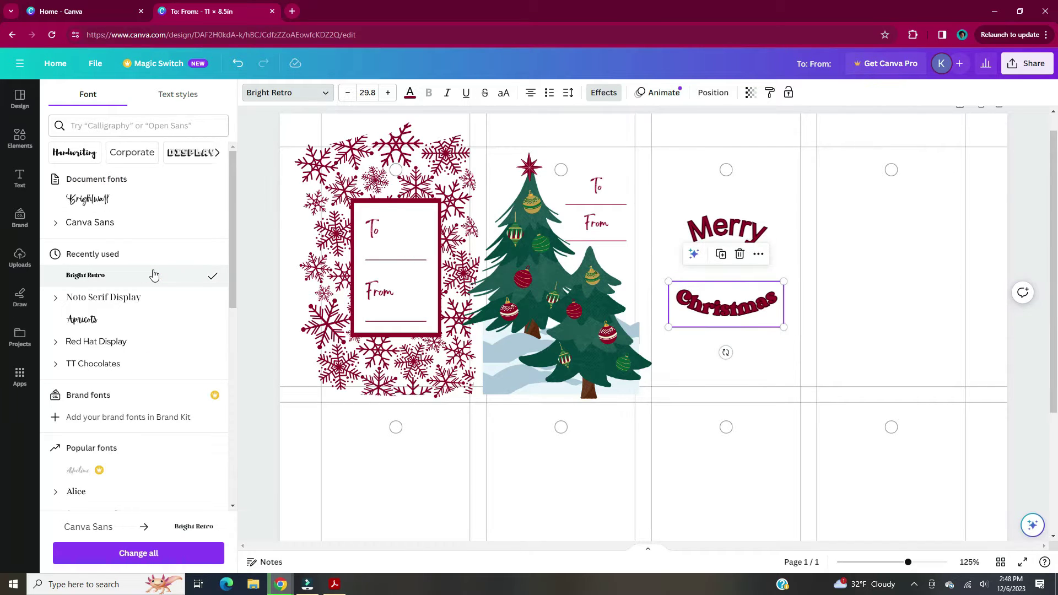
click(185, 560)
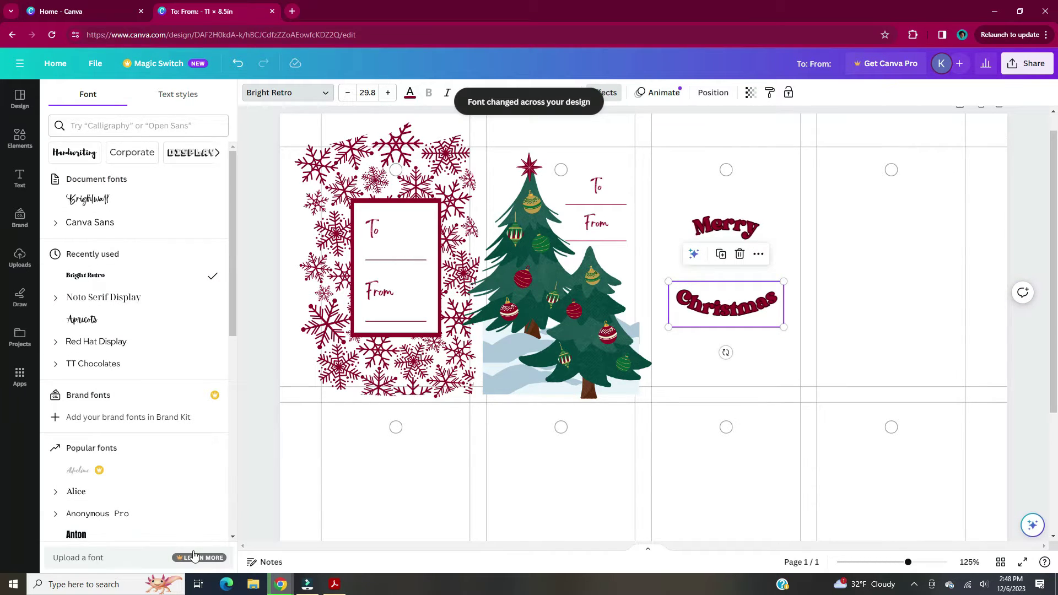
Show the rulers and guides, and stack a second curved "Merry" between the first one and "Christmas" in the third tag.
click(95, 63)
click(307, 193)
drag(733, 229, 620, 240)
click(681, 266)
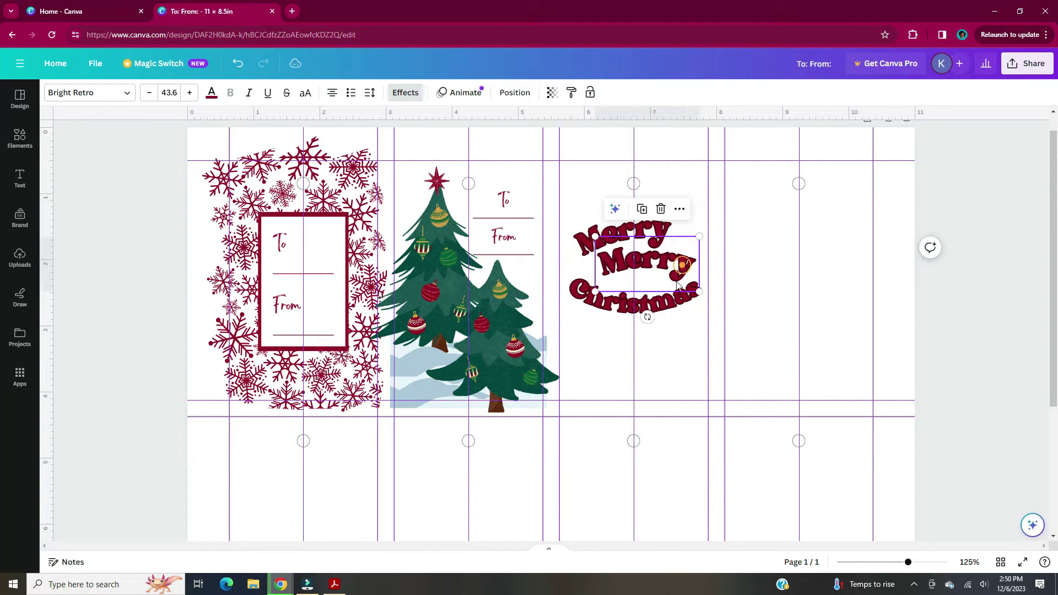
click(620, 234)
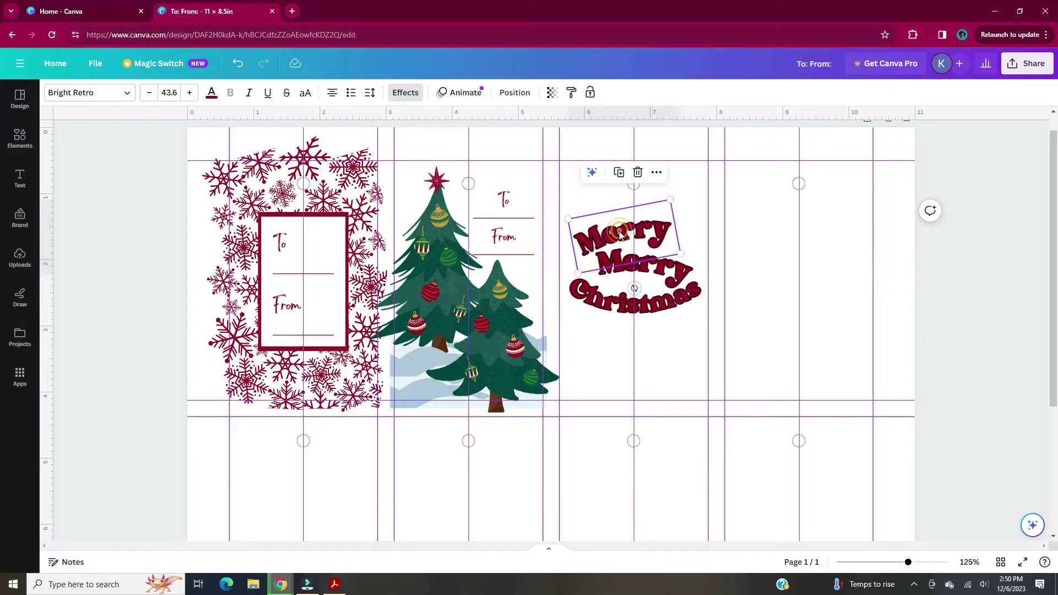
drag(620, 234, 614, 234)
click(968, 324)
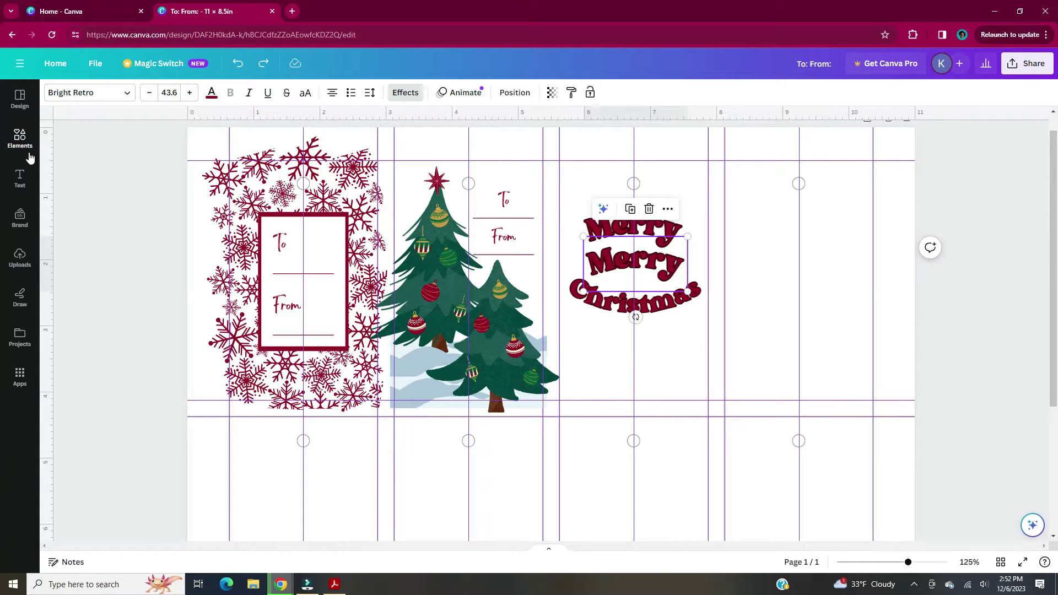
Insert the red and green snowflake stocking from the recently used elements and open its matching recommendations.
click(32, 155)
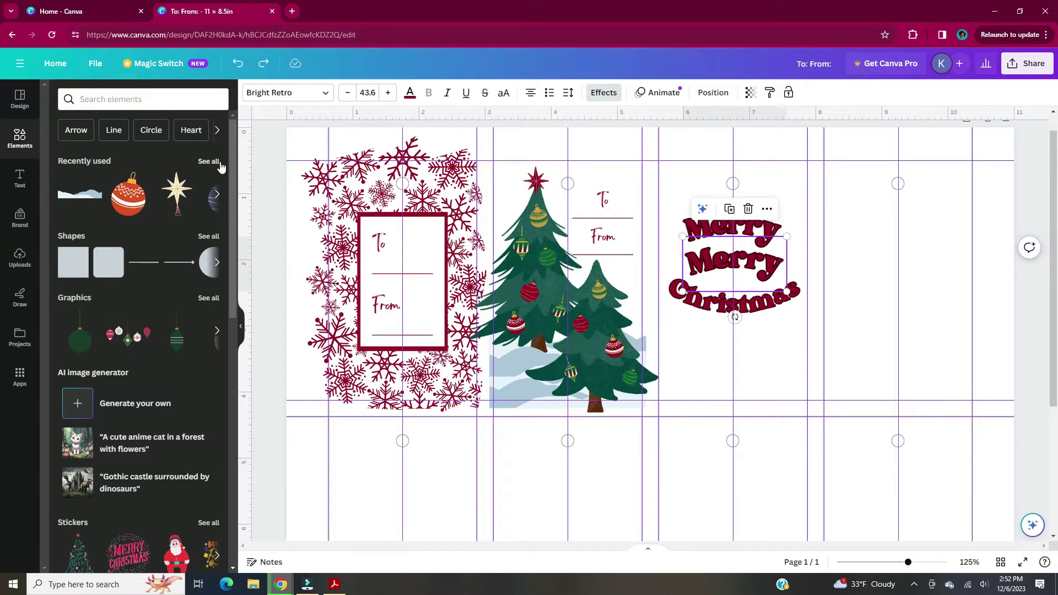
click(219, 162)
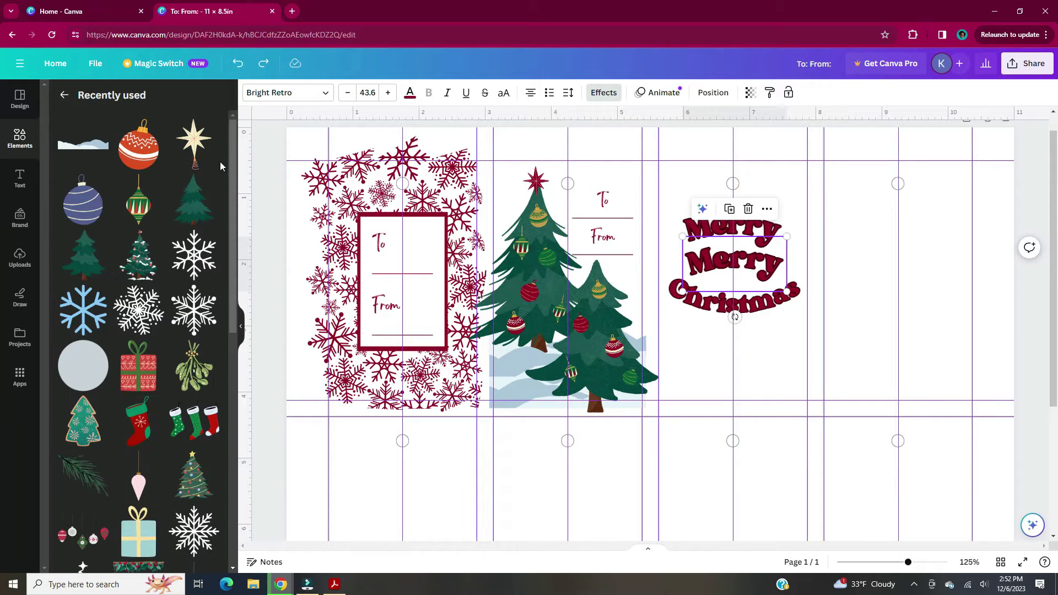
click(135, 439)
click(202, 471)
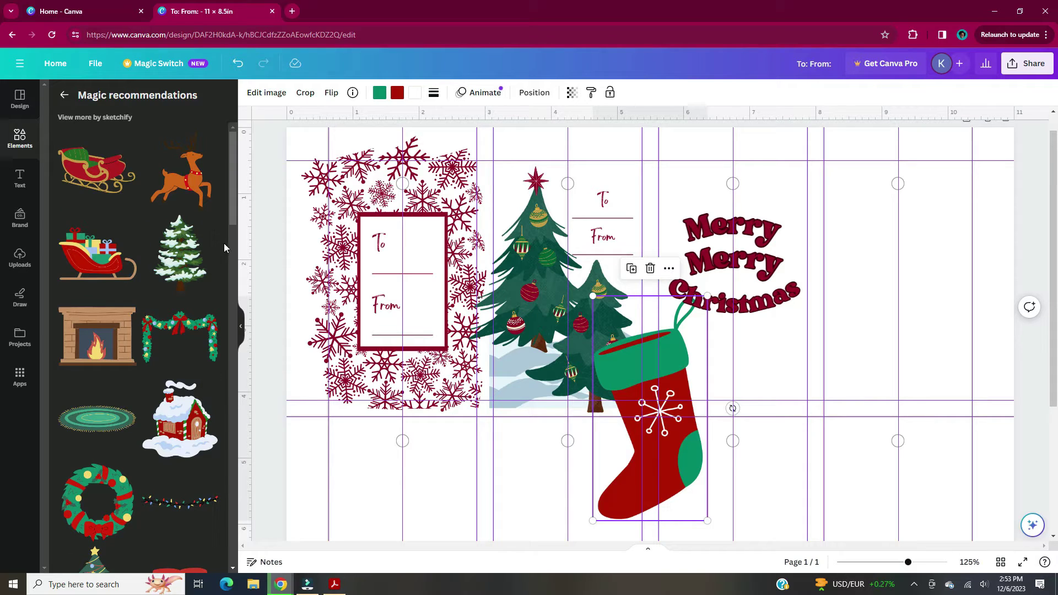
Find the string of coloured Christmas lights among the recommendations and place it across the top of the third tag, moving the stocking aside.
scroll(224, 244, down, 5)
scroll(222, 245, down, 15)
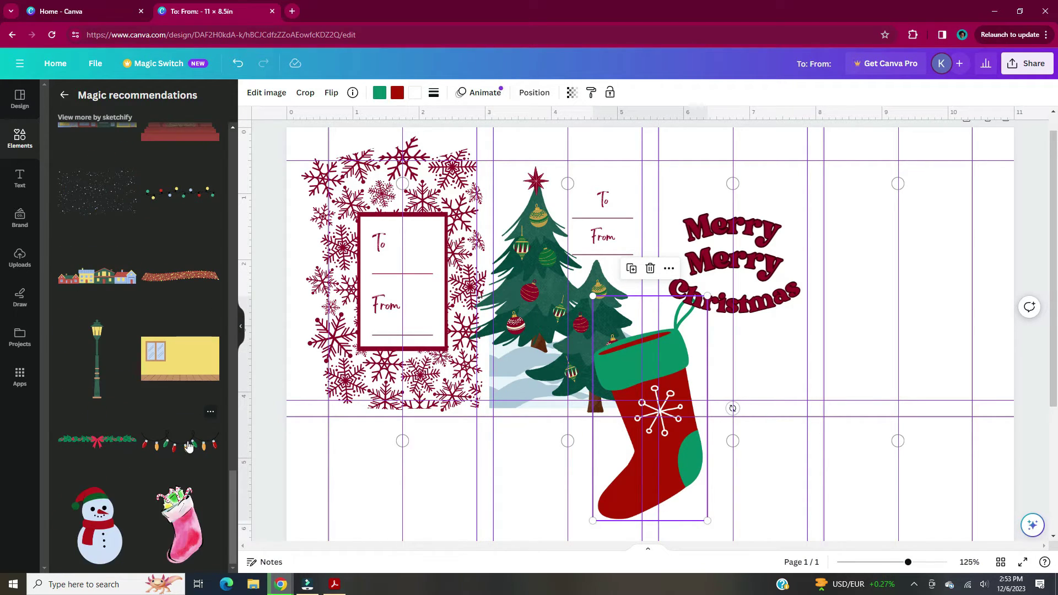
click(189, 446)
drag(650, 417, 745, 177)
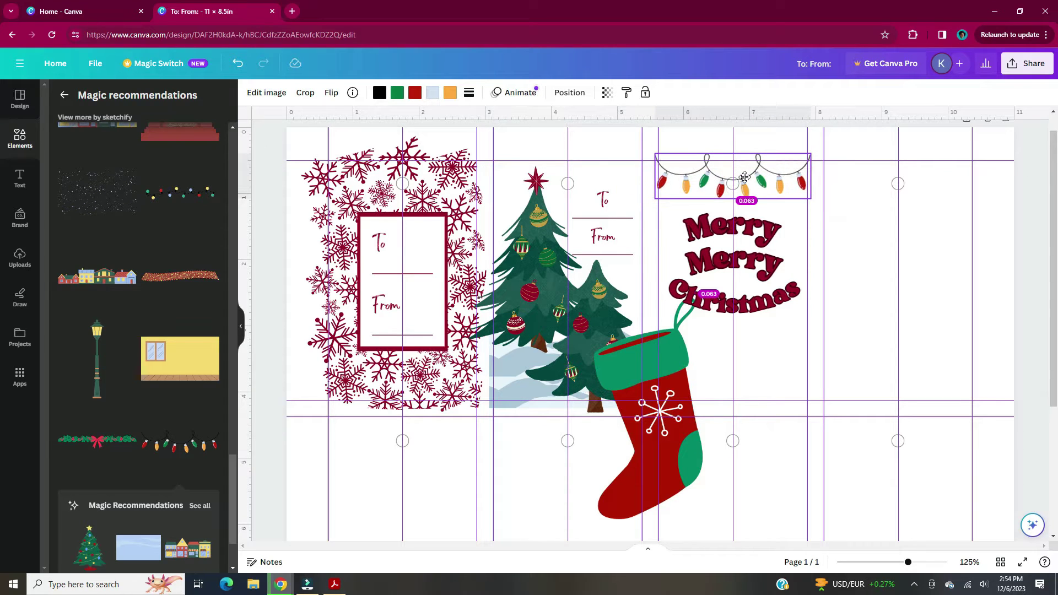
drag(680, 414, 772, 419)
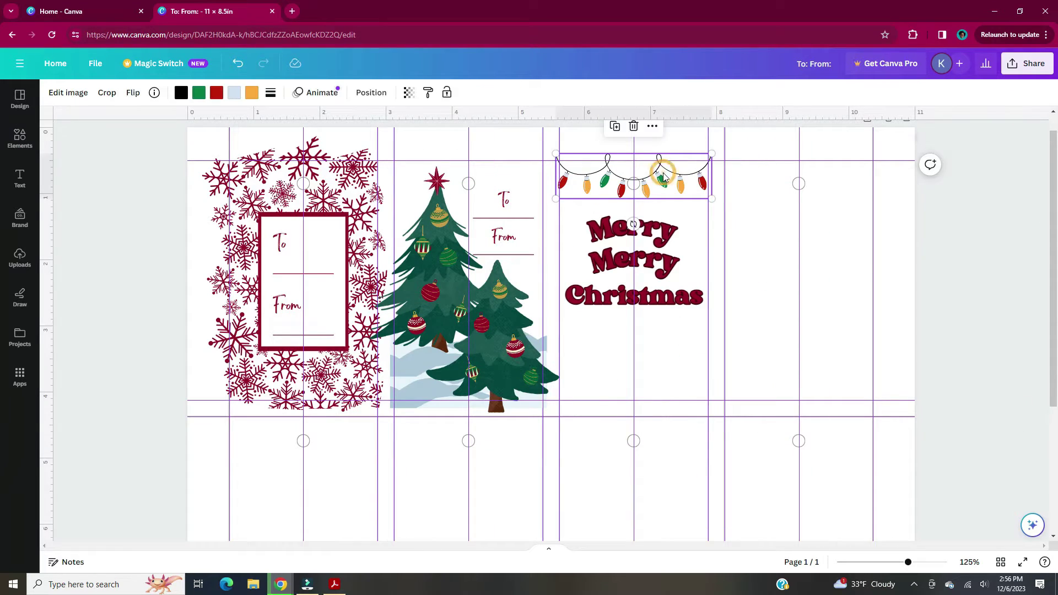
Place a vertically flipped copy of the lights along the bottom of the third tag and fit both strings to its width.
key(shift+v)
drag(647, 192, 635, 390)
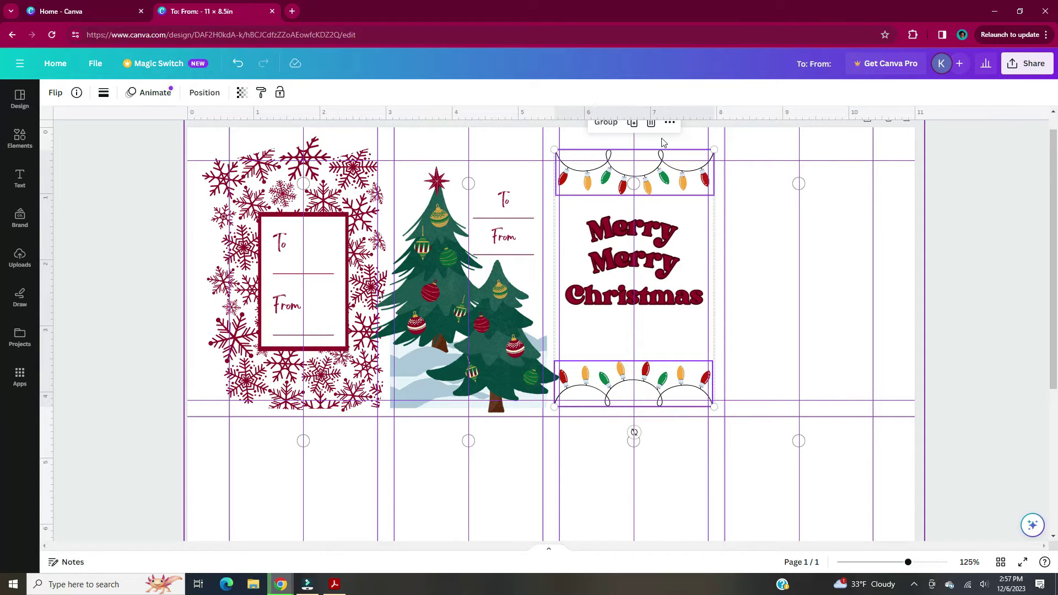
click(652, 172)
click(675, 168)
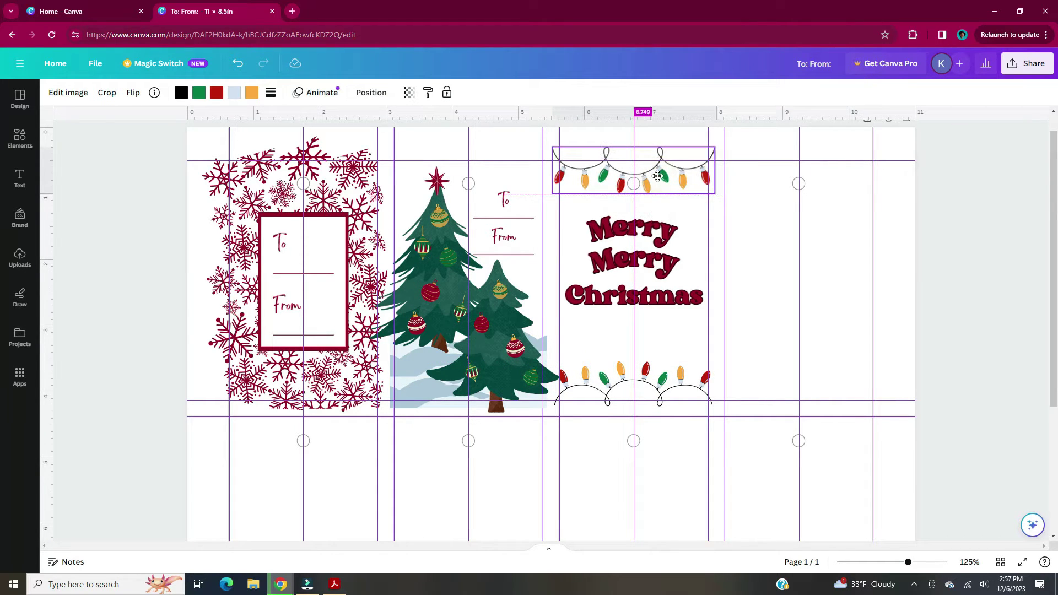
drag(652, 173, 651, 175)
click(656, 387)
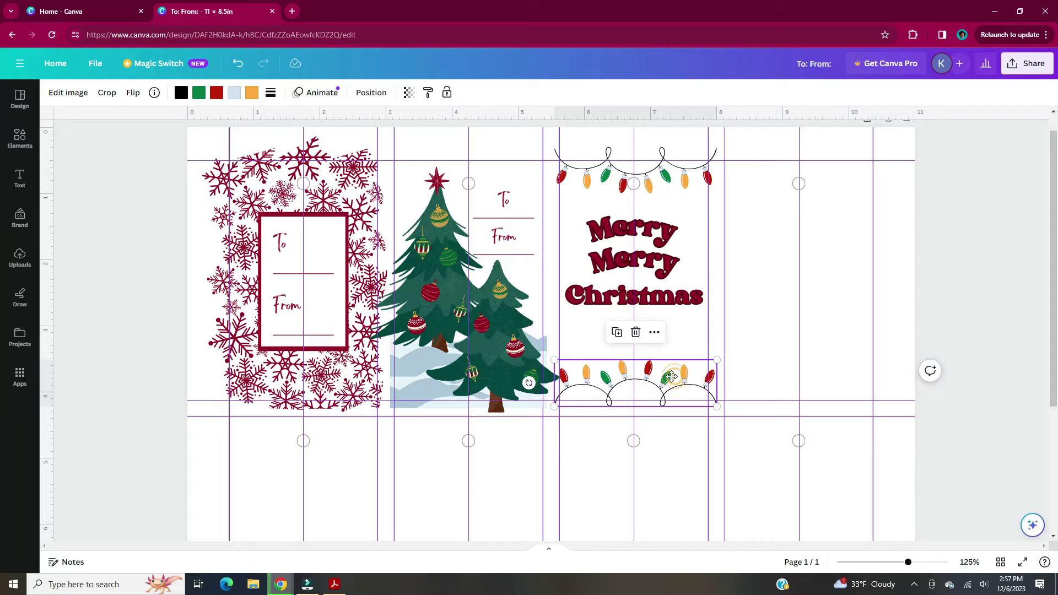
drag(657, 387, 671, 377)
click(957, 318)
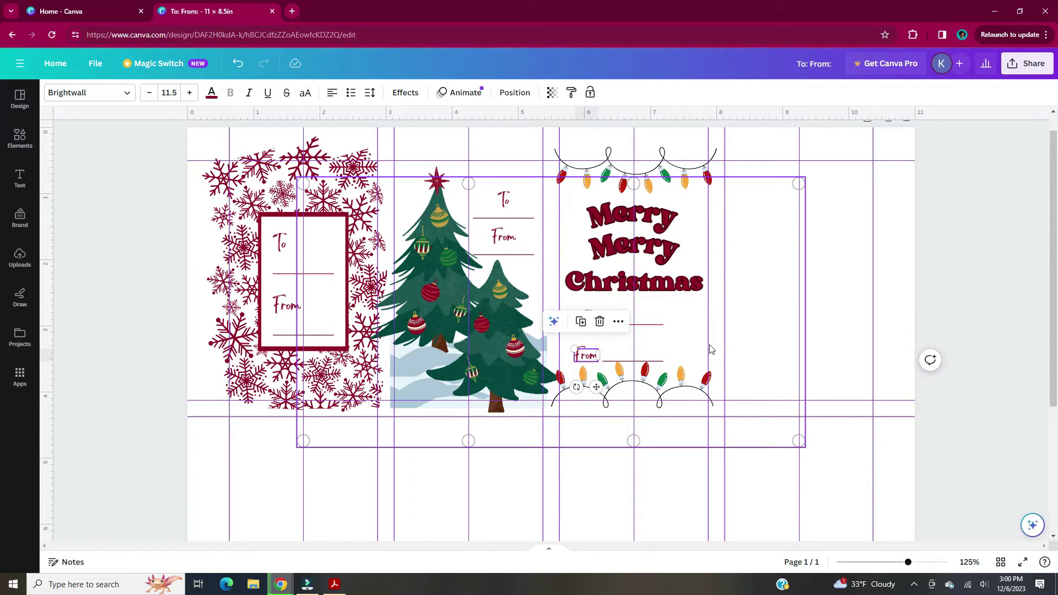
Raise "From" and its line closer to "To" in the third tag and lengthen both writing lines.
click(974, 337)
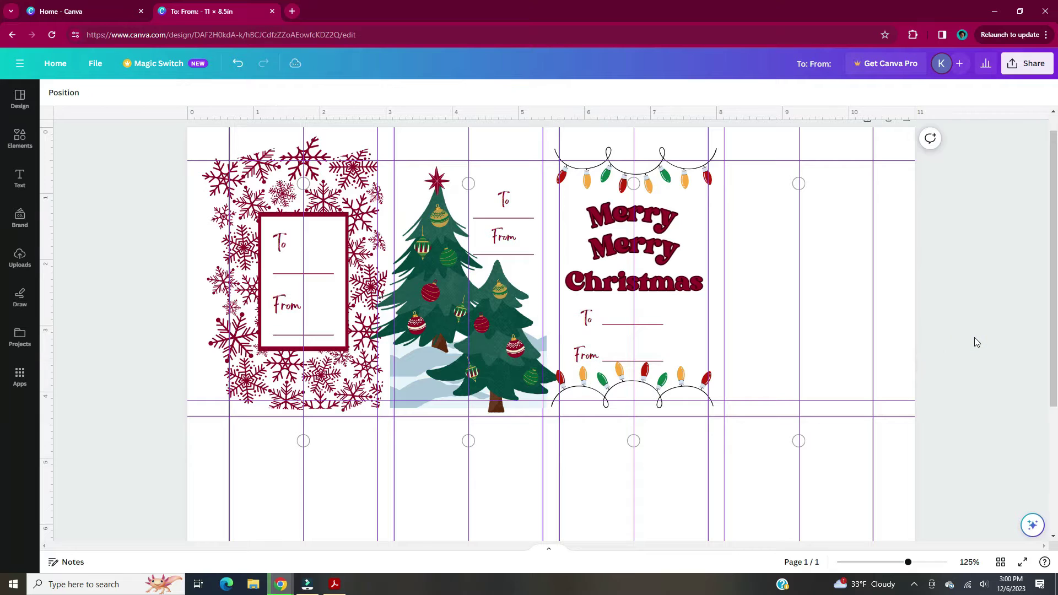
drag(612, 371, 612, 359)
drag(663, 325, 602, 349)
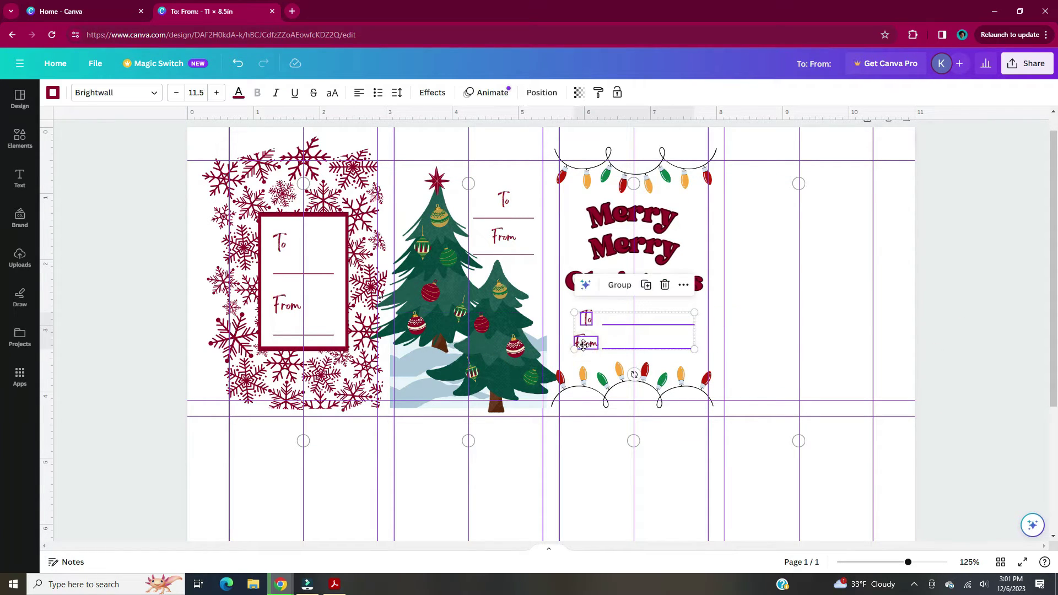
click(957, 323)
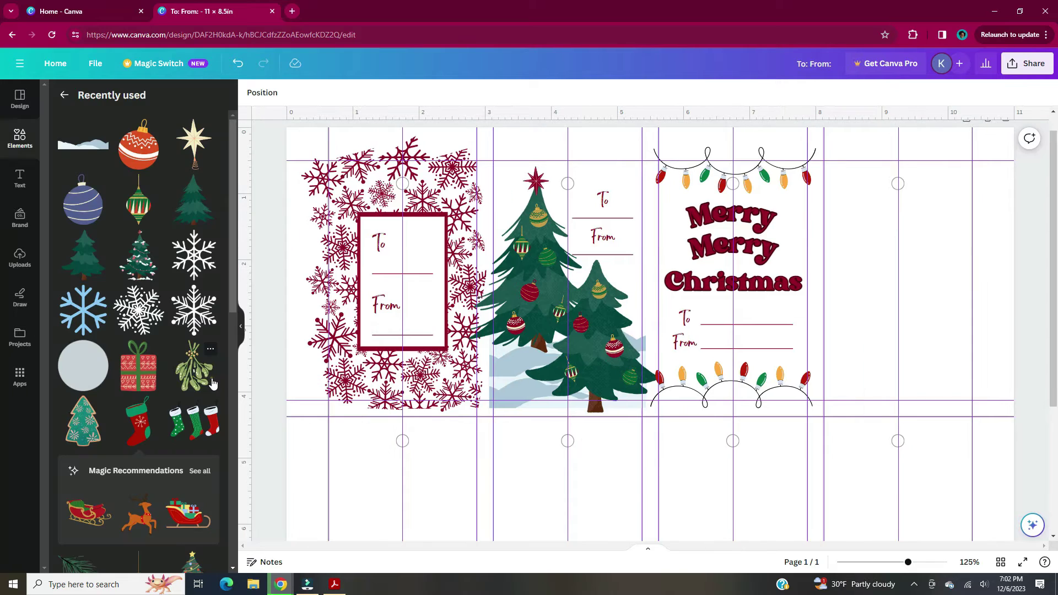
Insert the mistletoe sprig with gold berries from the recently used elements and open all of its matching recommendations.
click(210, 380)
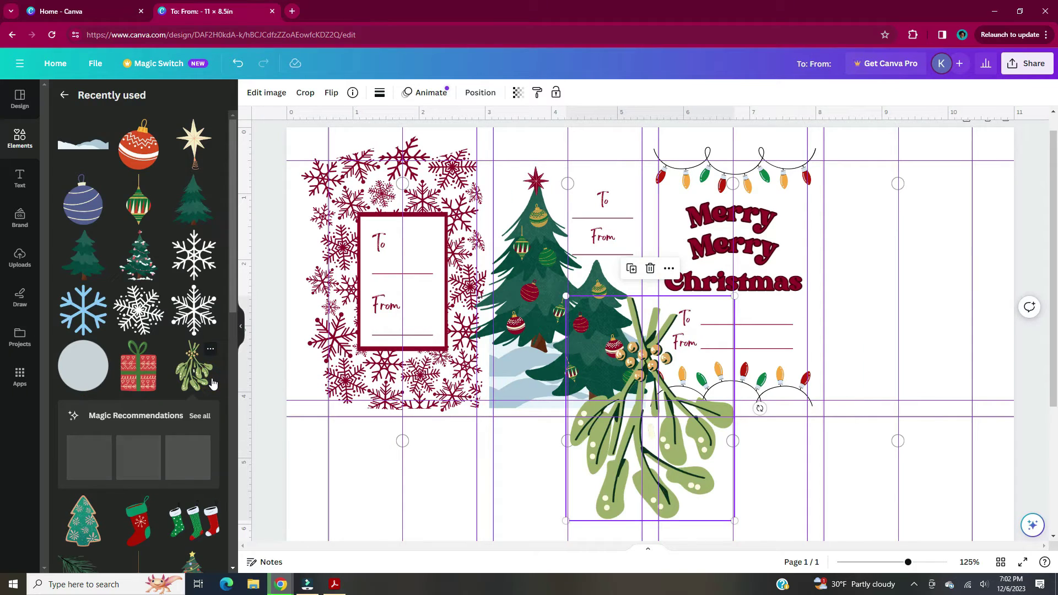
click(200, 416)
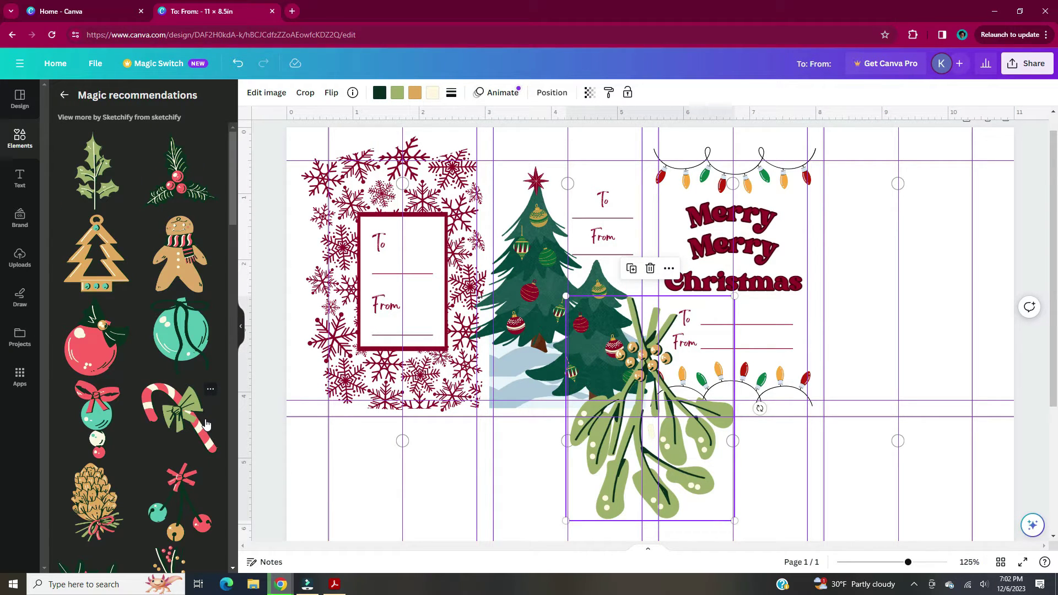
scroll(209, 422, down, 15)
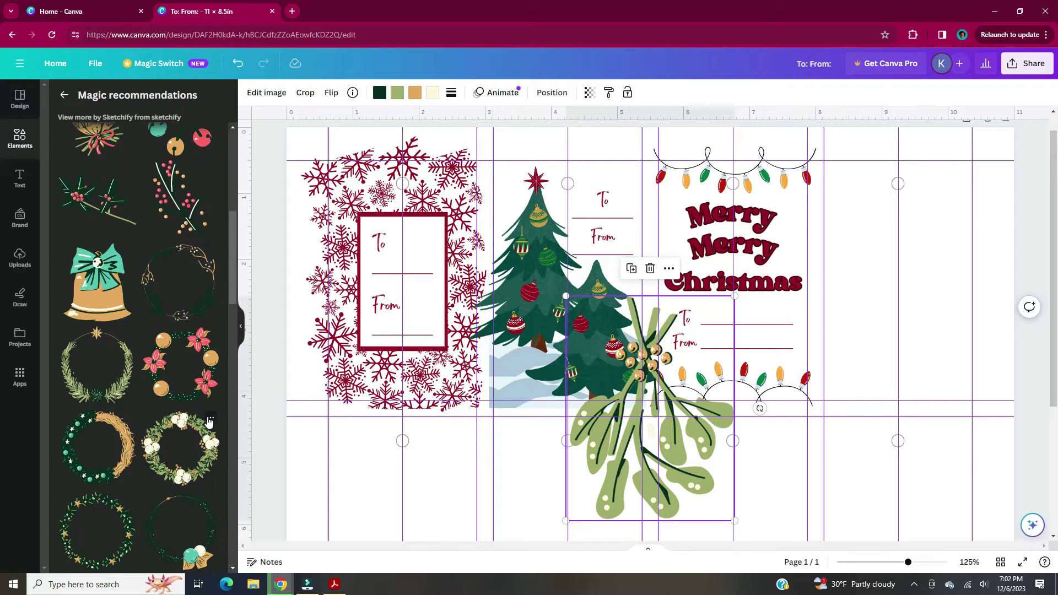
scroll(209, 423, down, 2)
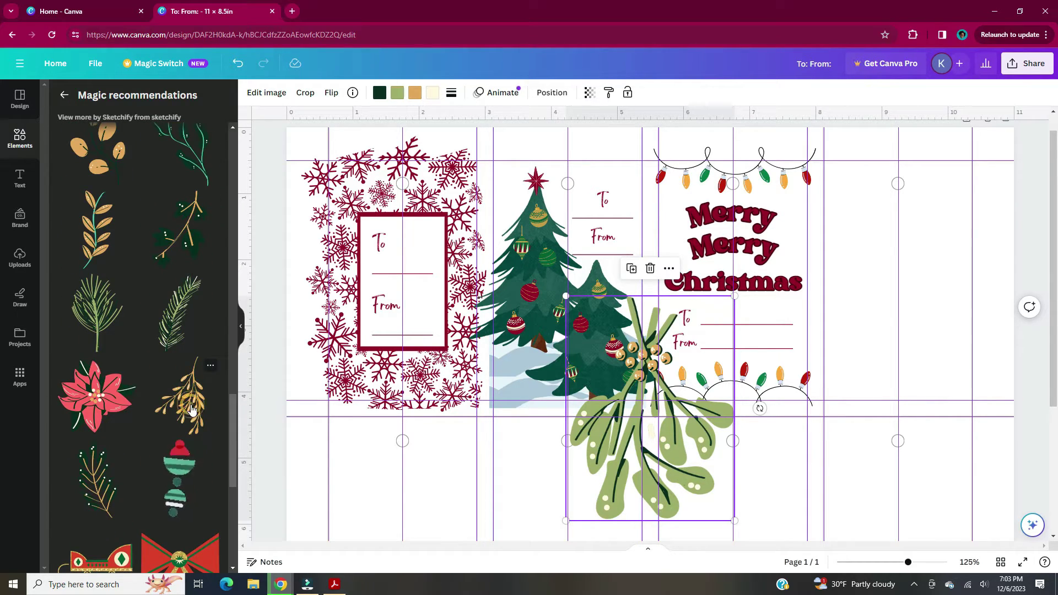
Add a foliage branch and the poinsettia from the mistletoe's recommendations.
click(180, 243)
scroll(105, 383, down, 2)
click(104, 383)
scroll(106, 386, down, 6)
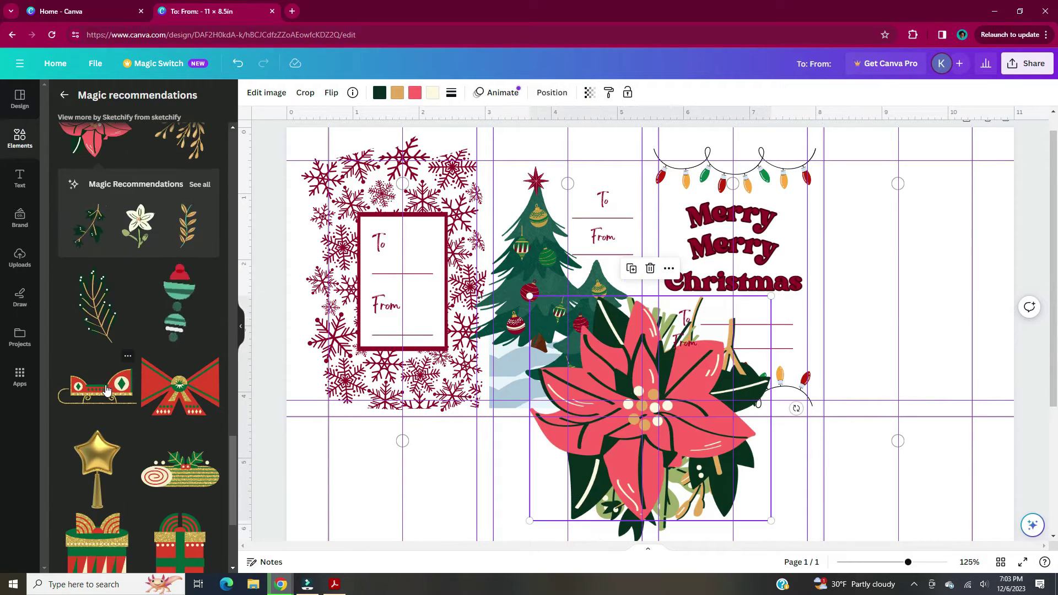
Spread the poinsettia, mistletoe and foliage branches side by side across the lower row of tags.
click(241, 326)
drag(607, 419, 466, 369)
drag(612, 385, 535, 380)
click(452, 375)
Place a light-green rectangle about 1.5 × 2.2 in below the punch hole of the first lower tag.
key(ctrl+v)
drag(359, 449, 352, 451)
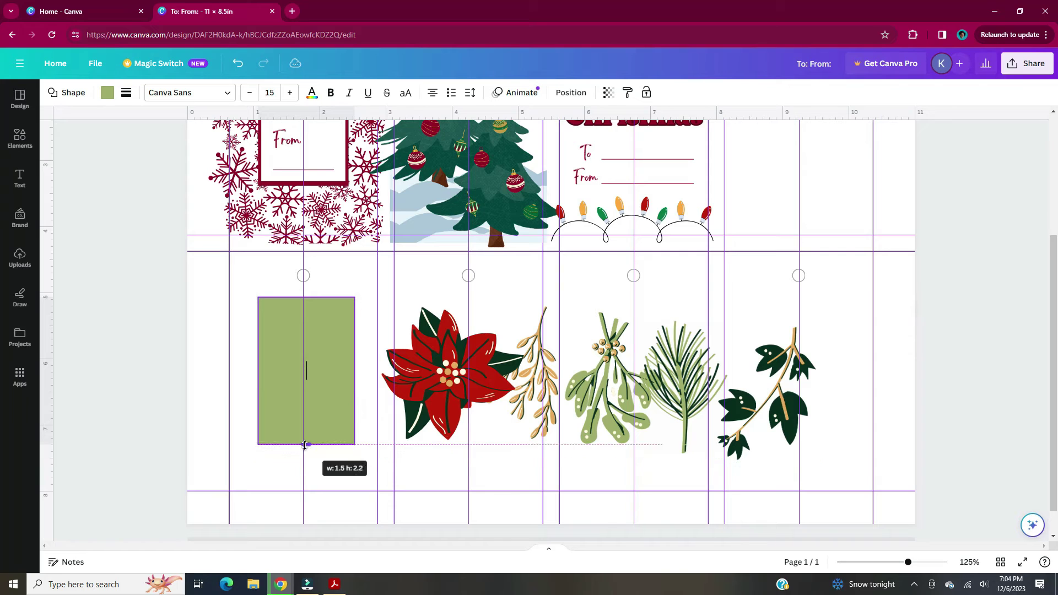
drag(326, 385, 328, 389)
click(215, 408)
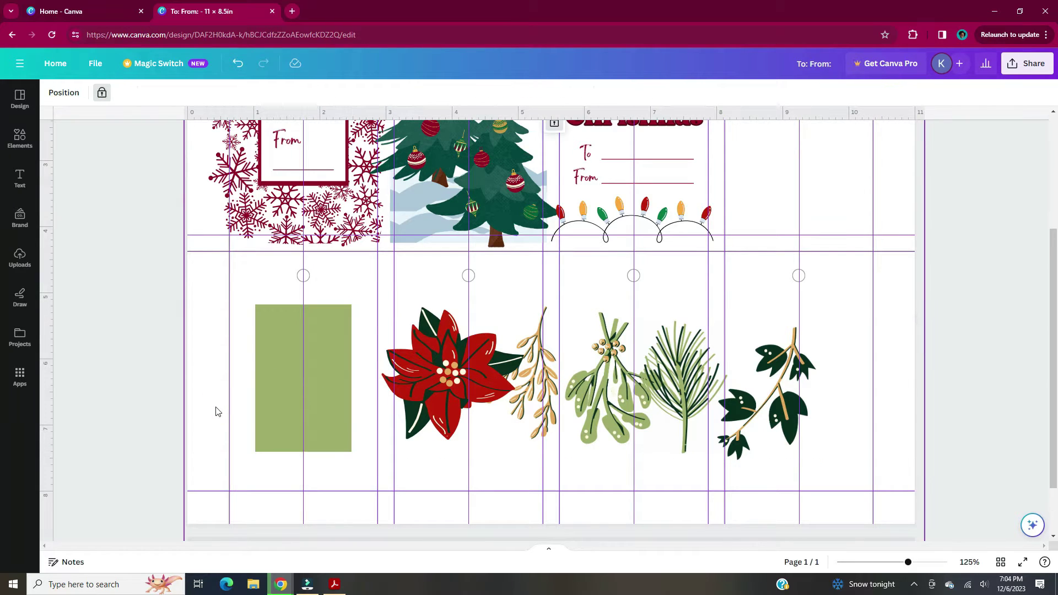
Shrink the mistletoe and arrange it at the lower and upper ends of the first lower tag's green rectangle.
click(606, 380)
drag(653, 447, 611, 388)
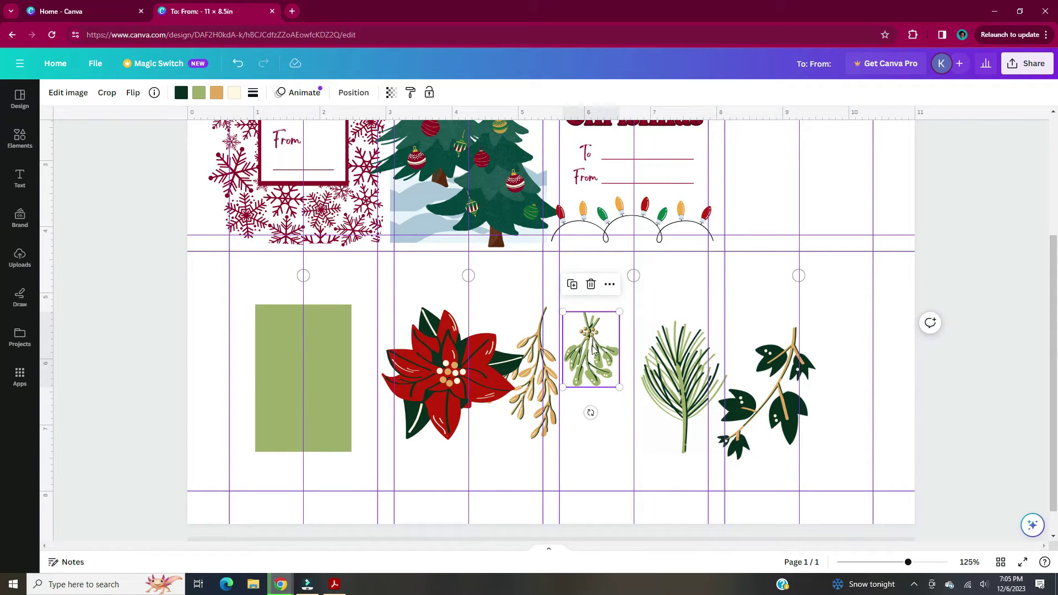
drag(592, 350, 303, 448)
drag(303, 503, 316, 378)
drag(306, 441, 312, 307)
click(303, 441)
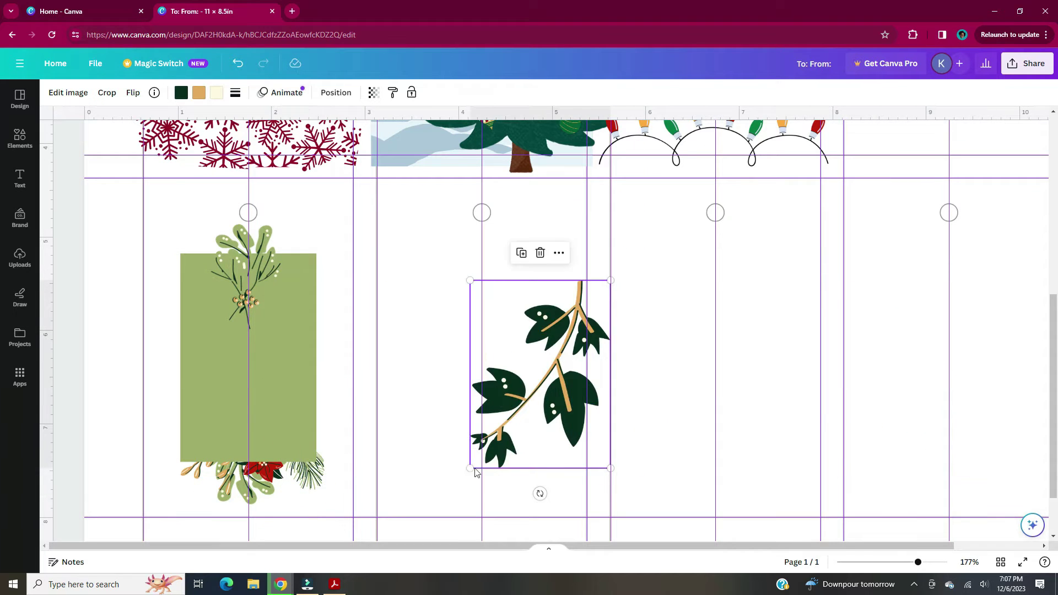
Shrink the dark-leaf branch, tilt it about -23° into the lower bouquet, and move the green rectangle aside to the second lower tag.
drag(575, 410, 607, 403)
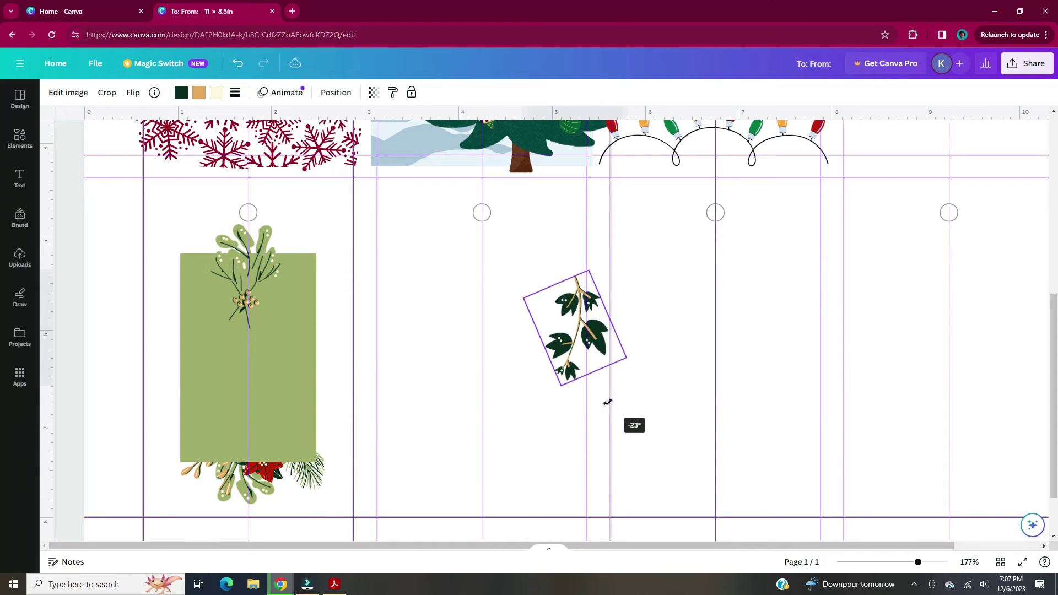
drag(575, 328, 266, 428)
drag(289, 320, 551, 334)
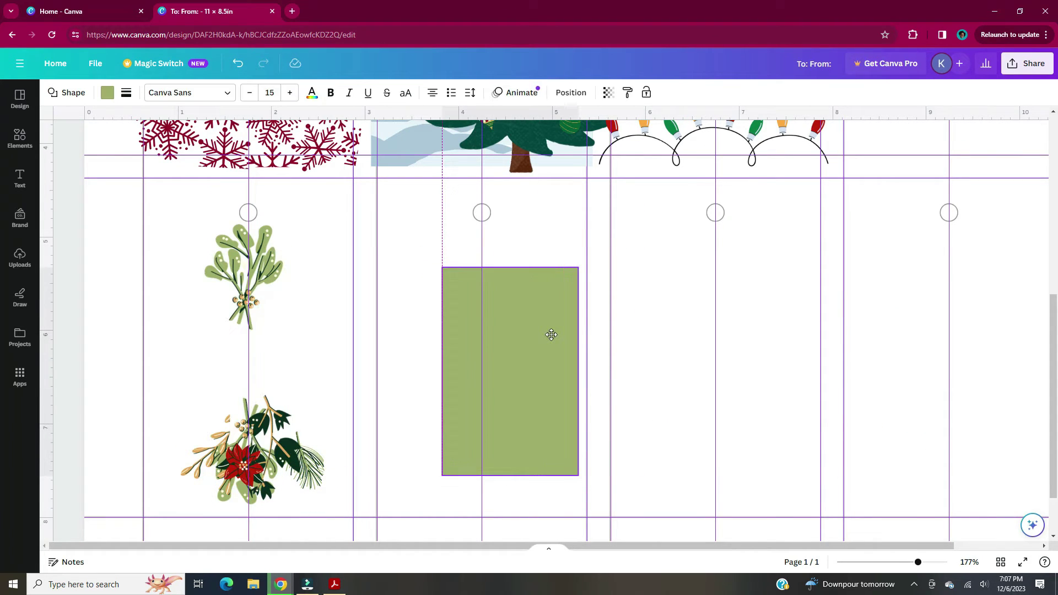
key(ctrl+z)
key(ctrl+z)
key(ctrl+z)
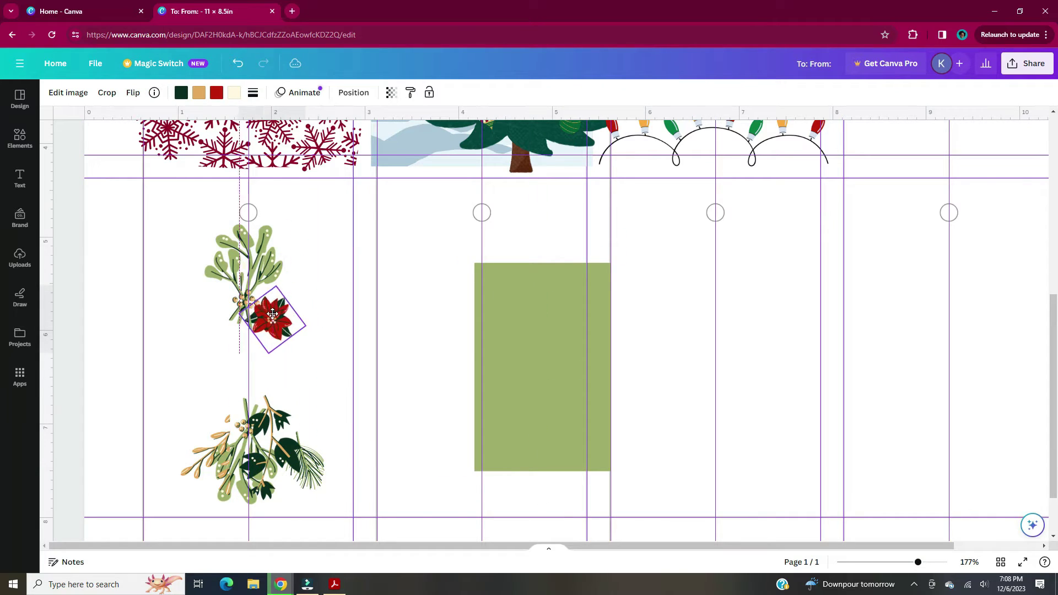
Move the poinsettia to the left side of the upper mistletoe and show the layer order.
drag(272, 314, 220, 284)
right_click(220, 284)
click(248, 413)
scroll(138, 358, down, 5)
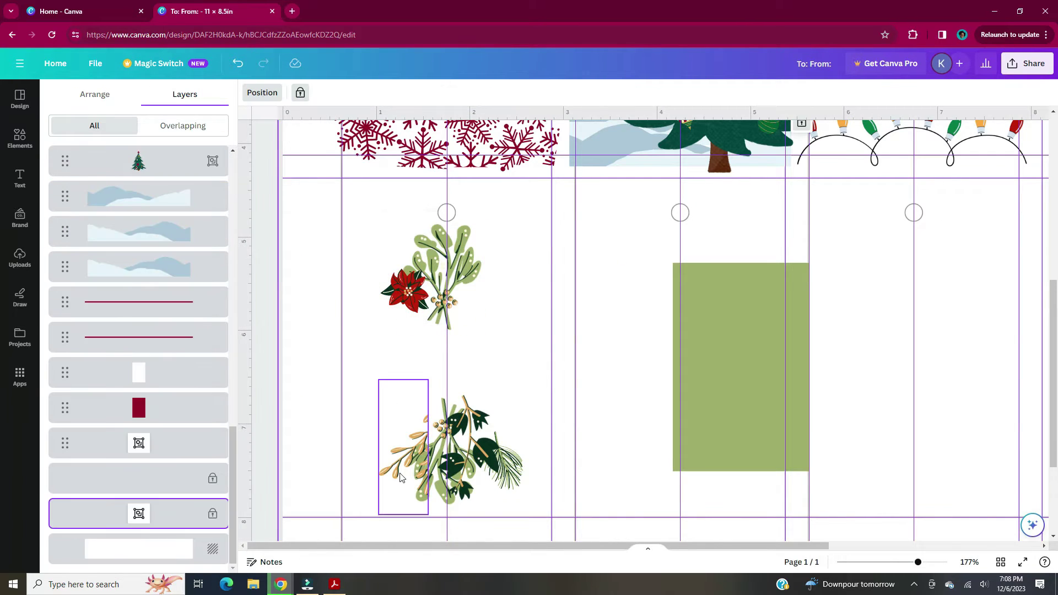
Rotate the gold berry branch and move it up from the lower bouquet to the upper mistletoe.
click(401, 477)
double_click(207, 452)
key(Escape)
drag(207, 527, 231, 521)
drag(207, 438, 226, 298)
click(275, 446)
drag(248, 491, 243, 331)
Shorten the green rectangle to about 1.5 × 1.4 in below the upper foliage and adjust the gold branches around the mistletoe.
drag(306, 463, 303, 408)
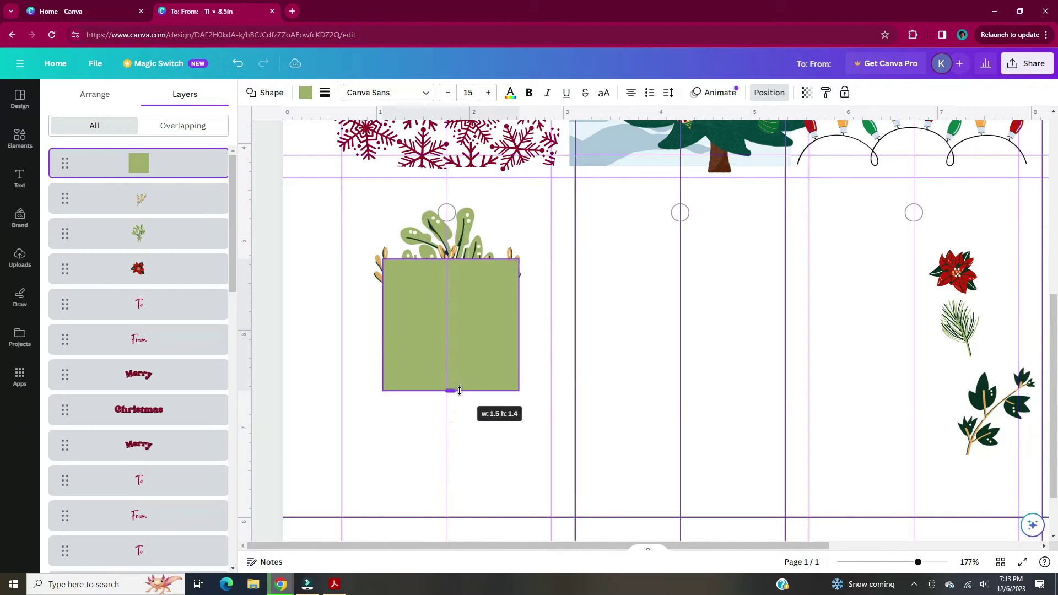
drag(474, 330, 474, 349)
click(515, 263)
drag(512, 217, 499, 198)
drag(474, 338, 481, 325)
drag(381, 269, 381, 264)
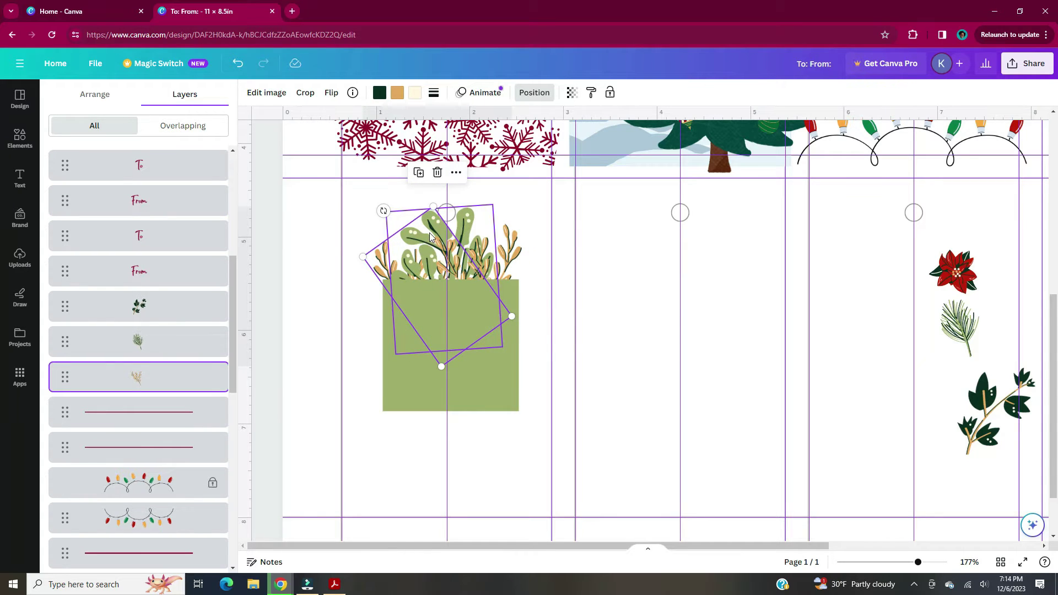
Recolour the light-green rectangle bright green from the document colours.
click(485, 397)
click(305, 93)
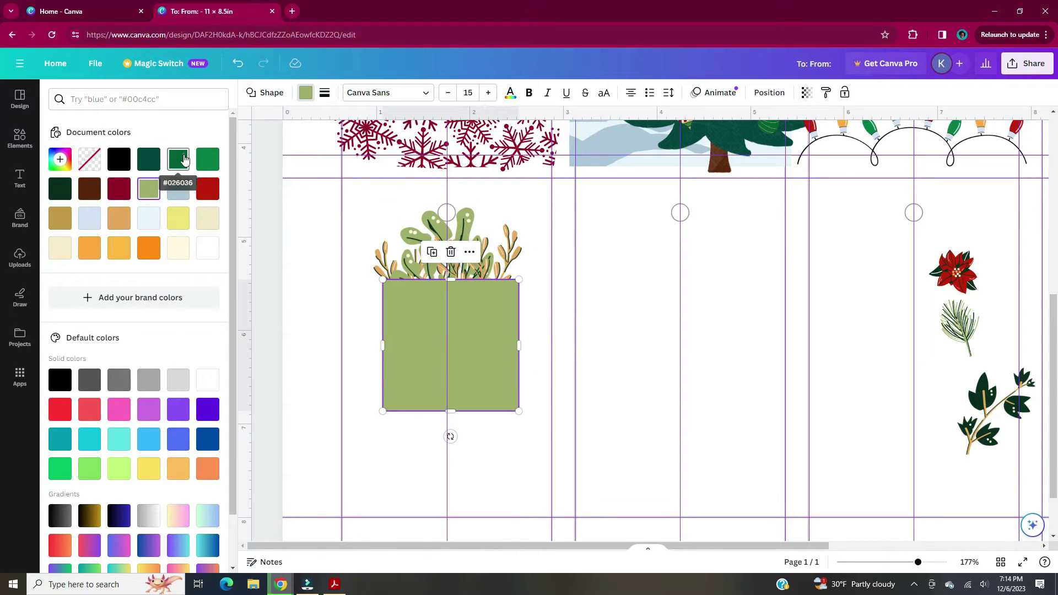
click(208, 188)
click(123, 189)
click(178, 158)
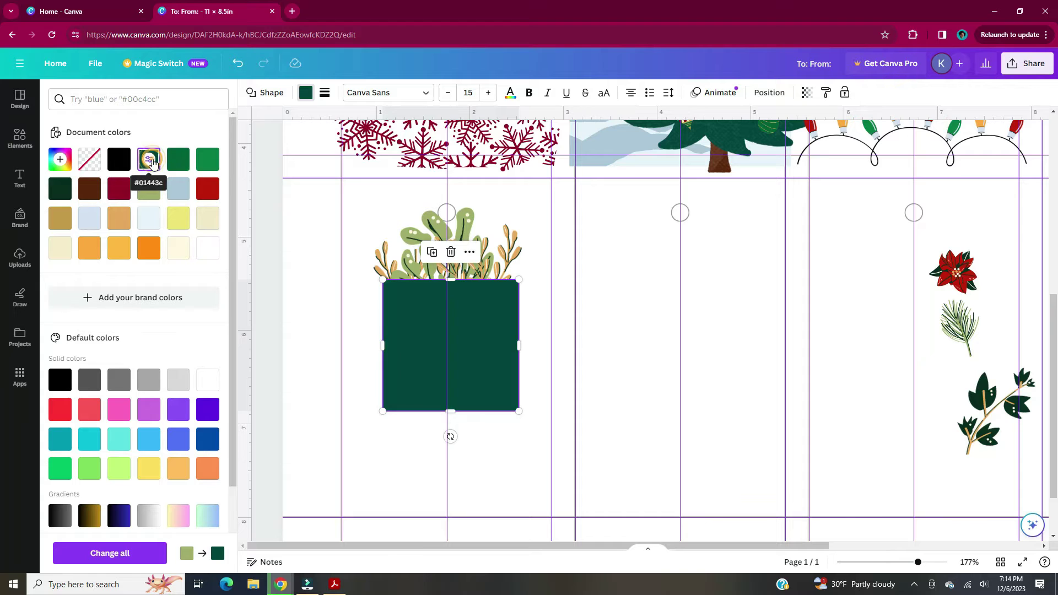
click(210, 160)
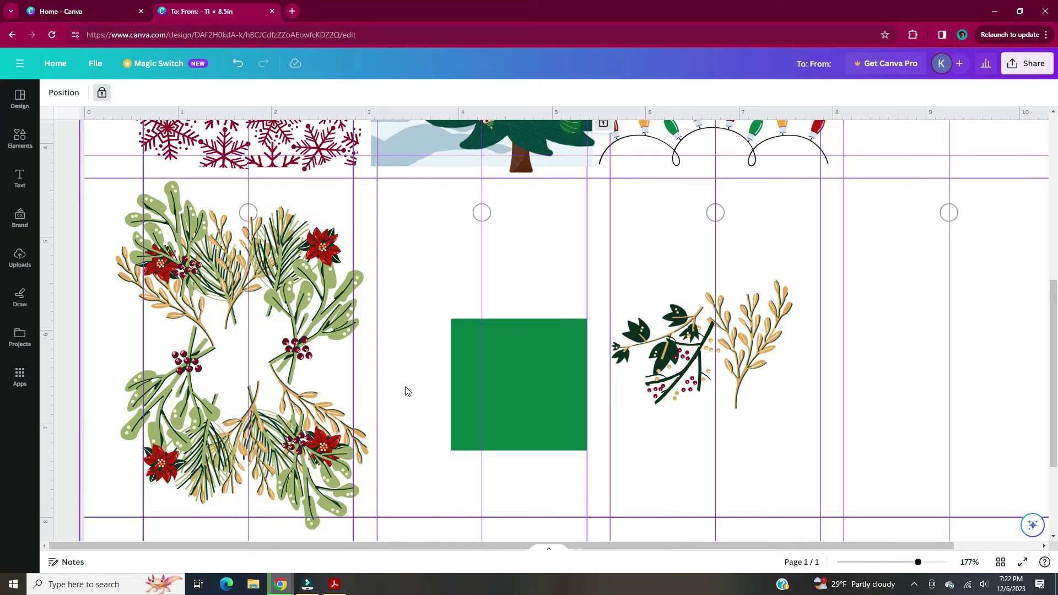
Fill gaps in the first lower tag's floral frame with the dark-leaf branch and a flipped poinsettia on the left edge.
drag(668, 342, 283, 300)
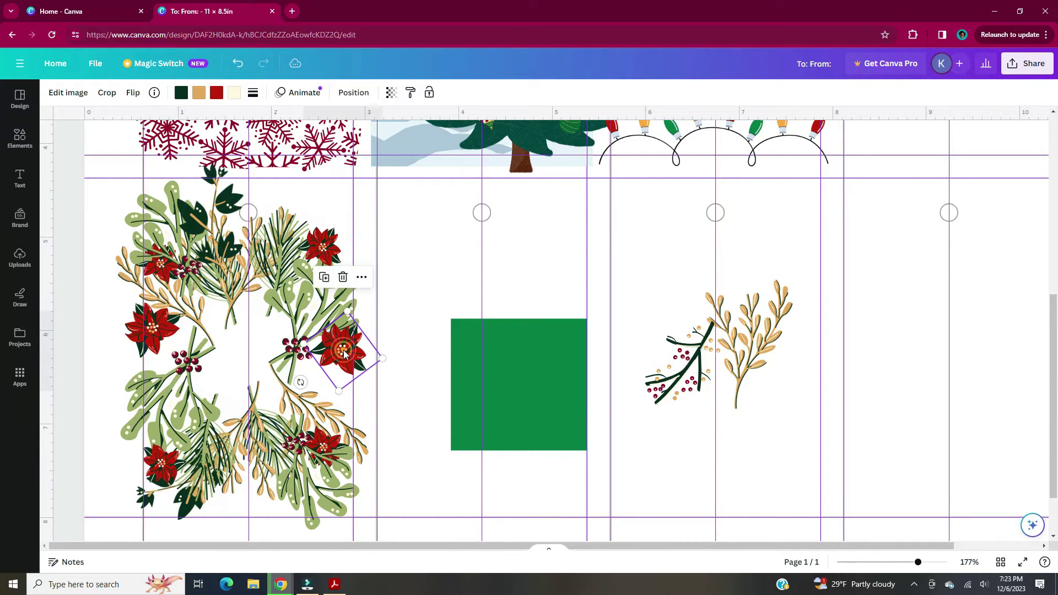
drag(342, 353, 142, 380)
click(133, 92)
click(167, 143)
click(339, 293)
drag(245, 179, 234, 190)
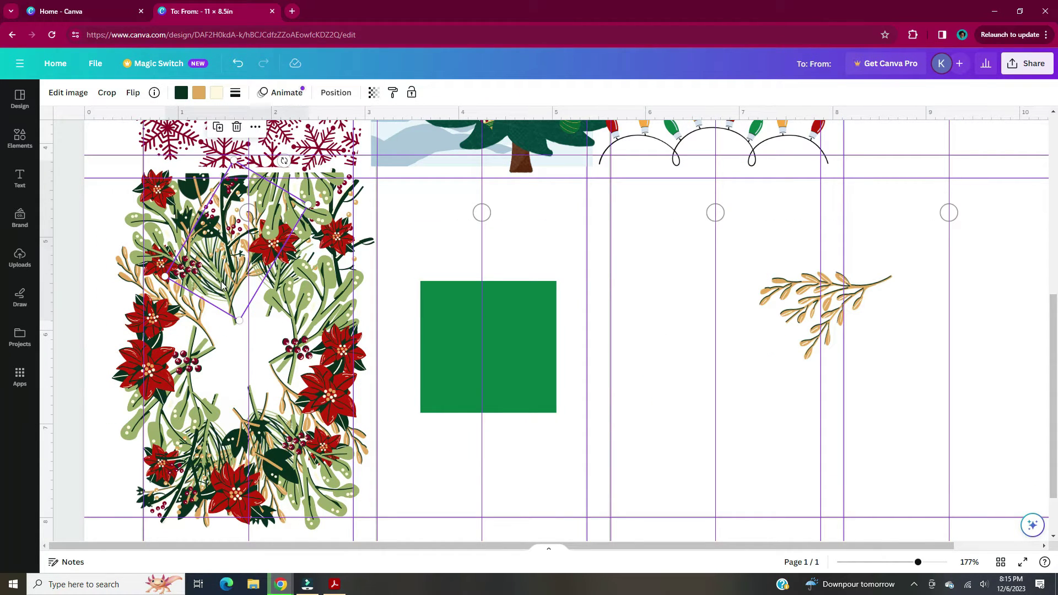
Raise the upper dark-leaf branch and the upper poinsettia in the layer order so the poinsettia sits above the mistletoe.
right_click(222, 285)
mouse_move(276, 416)
click(418, 503)
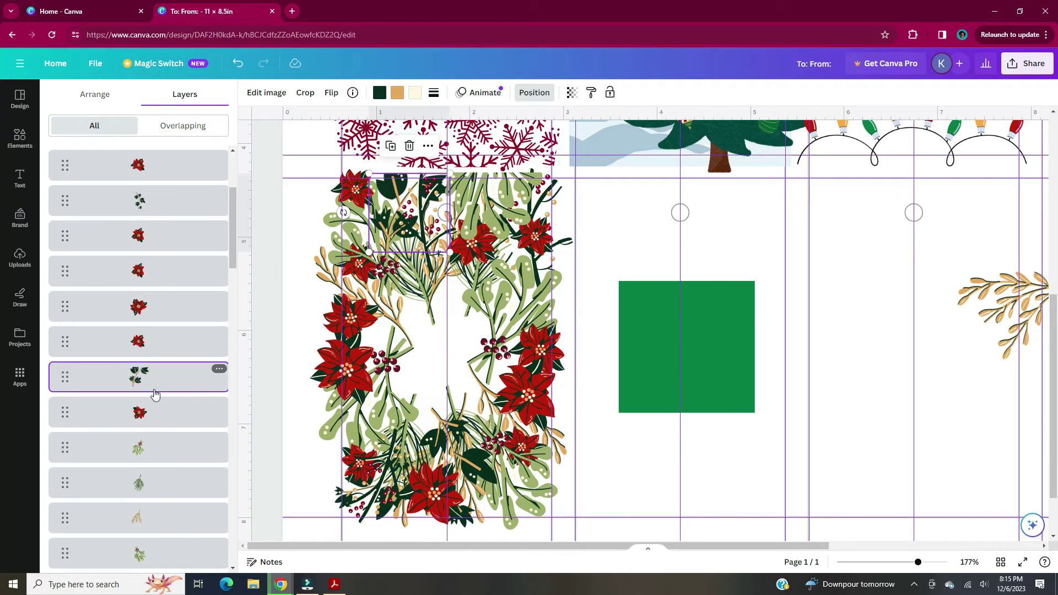
drag(155, 393, 109, 298)
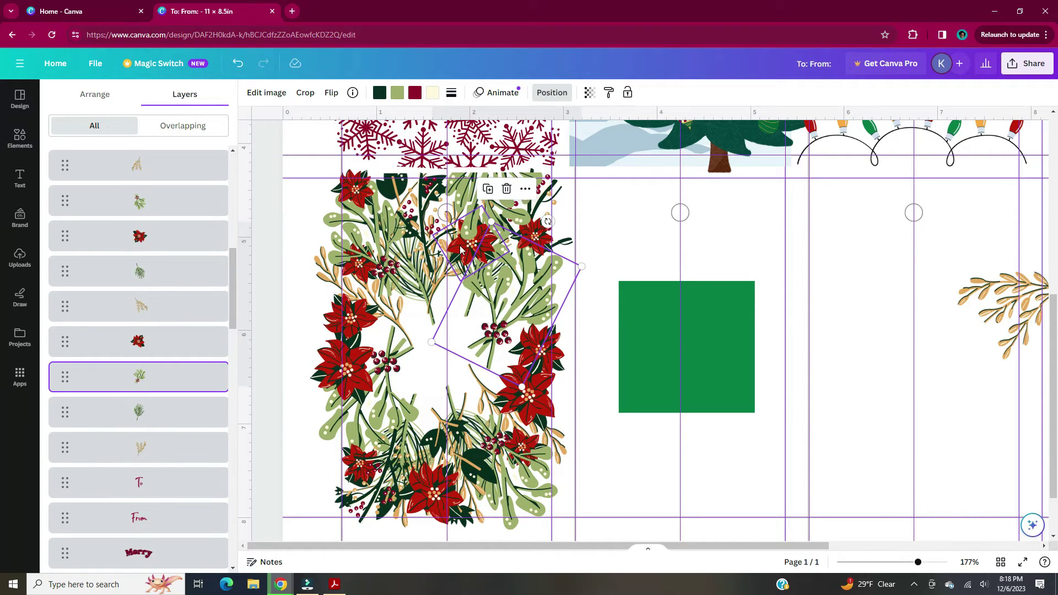
click(155, 299)
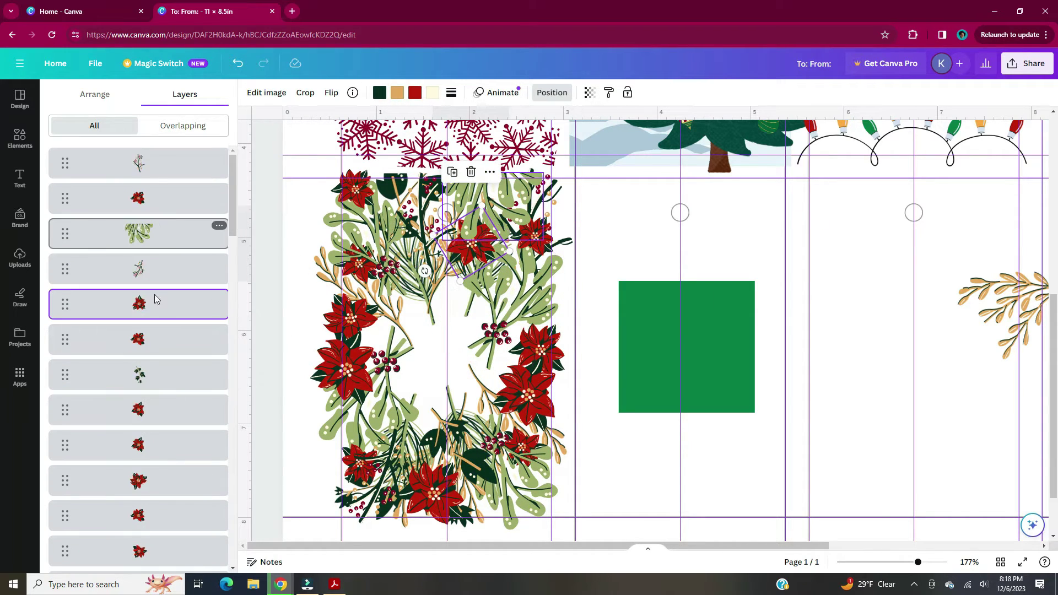
drag(155, 299, 157, 234)
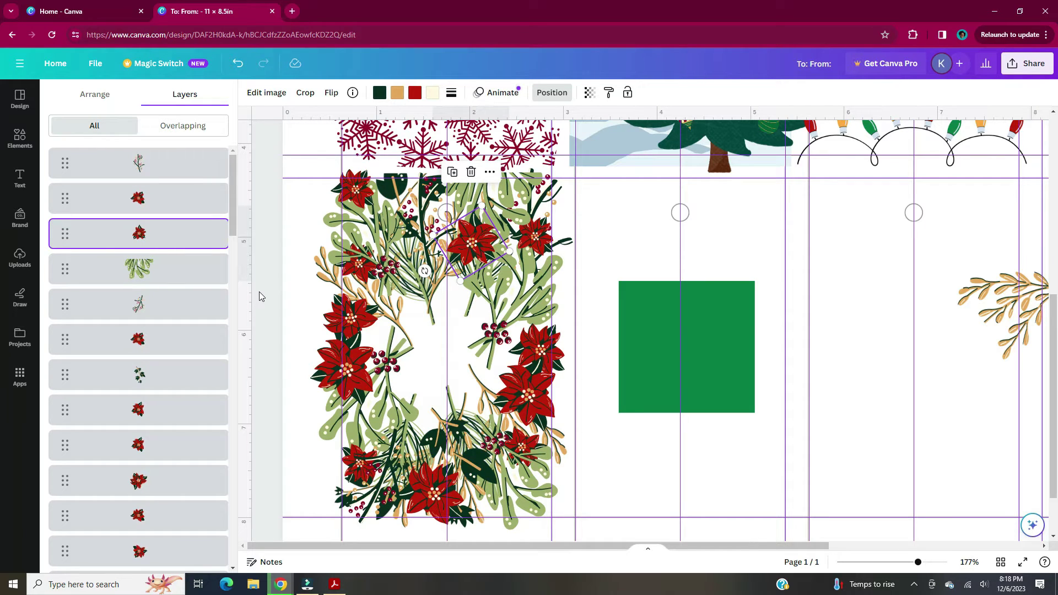
Lower the berry branch in the frame's bottom-left corner beneath the poinsettias in the layer order.
click(361, 524)
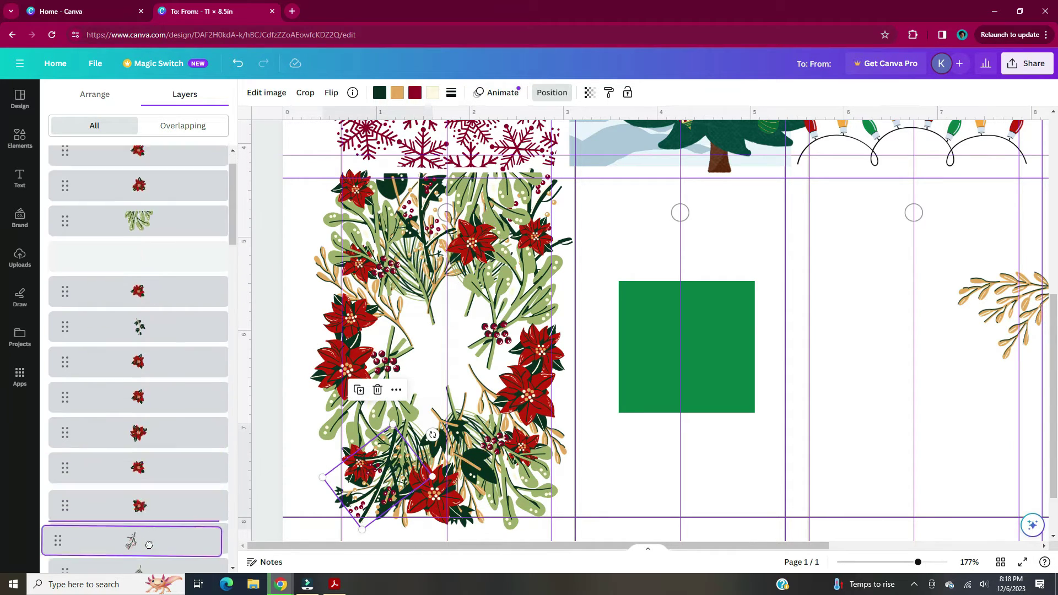
drag(166, 433, 159, 478)
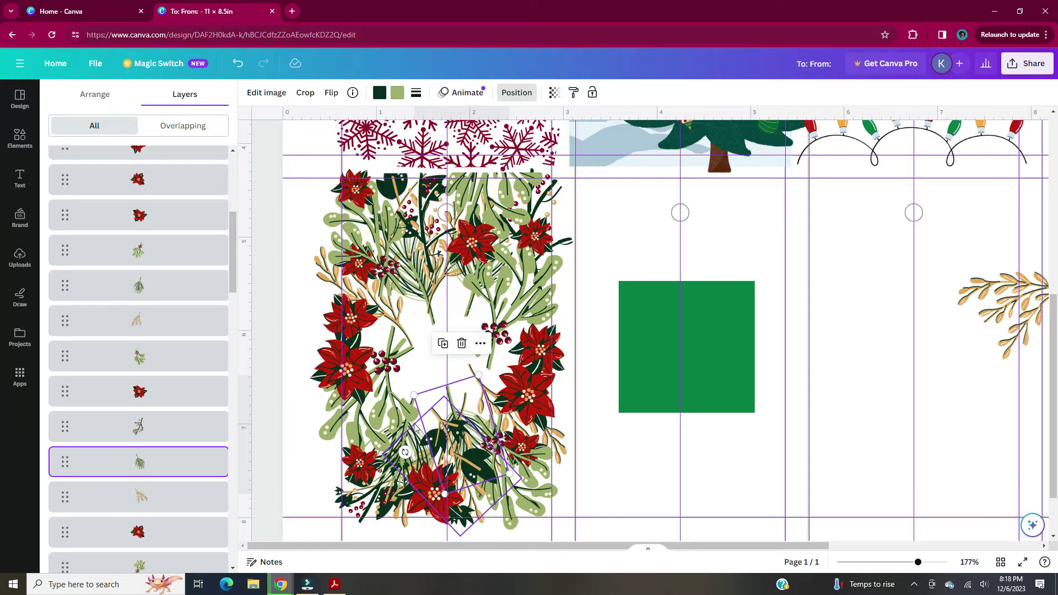
scroll(123, 434, down, 10)
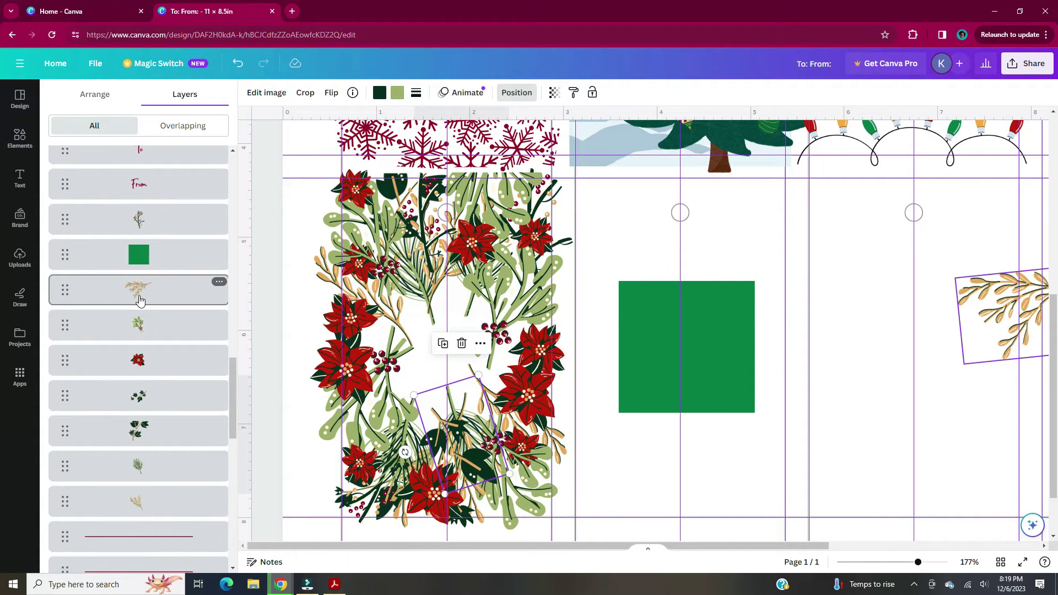
Close the layer list and delete the spare gold branch outside the floral frame.
click(516, 92)
click(827, 303)
key(Delete)
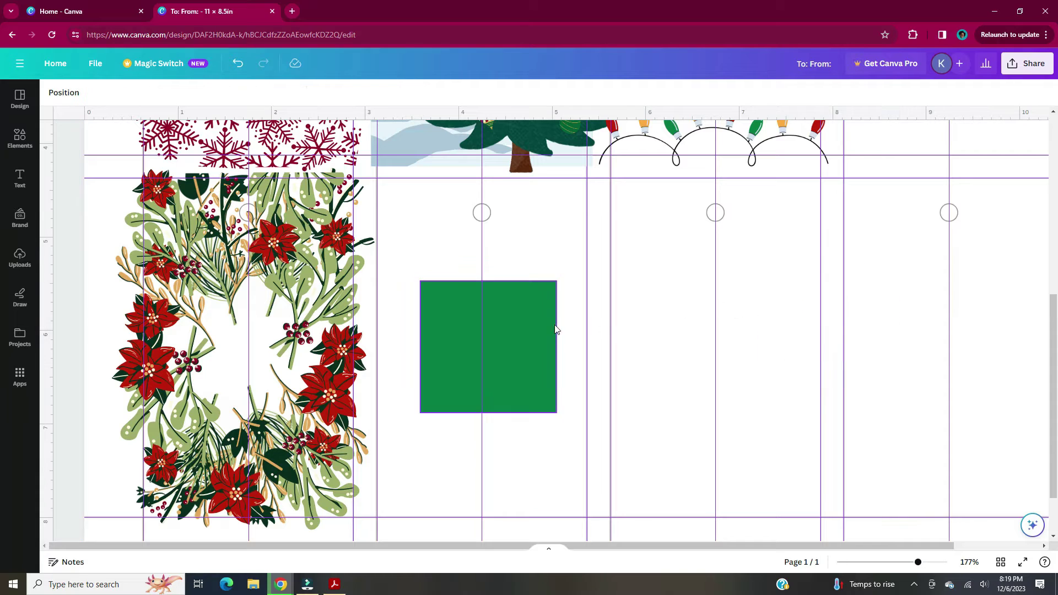
Centre the green rectangle in the floral frame, enlarge it to cover the opening, and nudge the upper right-hand poinsettia slightly.
drag(453, 350, 214, 348)
drag(248, 279, 251, 241)
drag(248, 408, 248, 434)
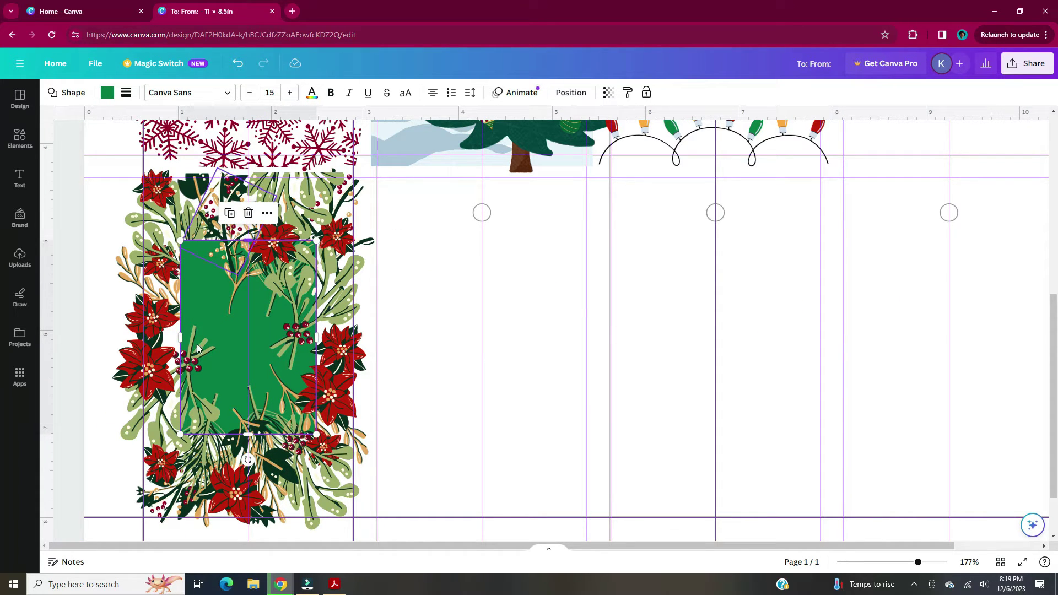
drag(181, 337, 174, 338)
drag(316, 337, 323, 338)
click(345, 335)
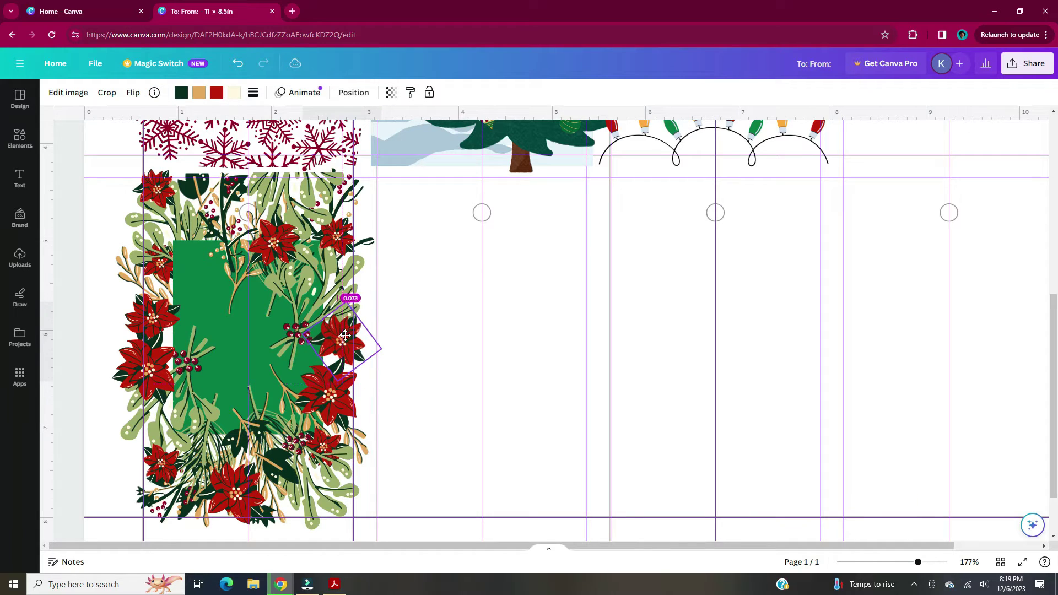
Raise the green rectangle above all the foliage and flowers in the layer order.
right_click(176, 281)
click(251, 413)
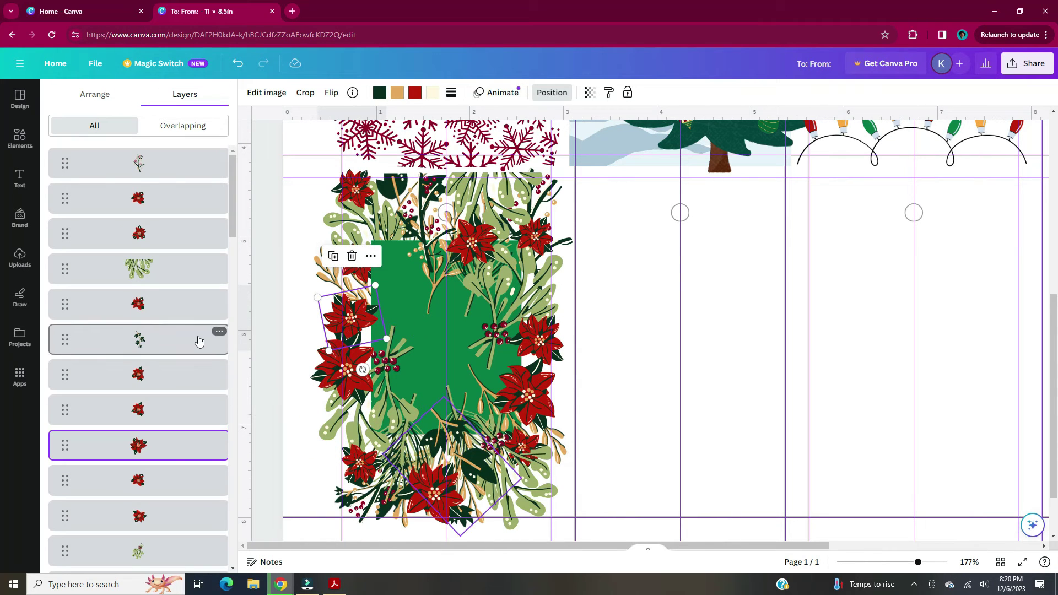
scroll(199, 340, down, 5)
drag(165, 277, 161, 160)
Bring the upper poinsettia, the large right-hand one and the upper left-hand one in front of the green rectangle.
click(164, 161)
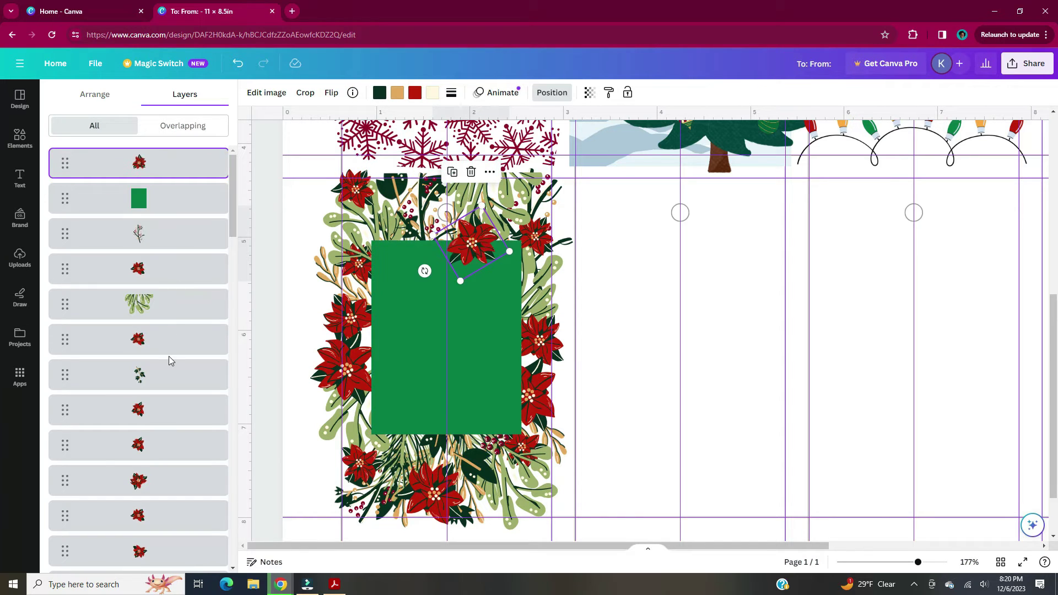
drag(160, 445, 137, 198)
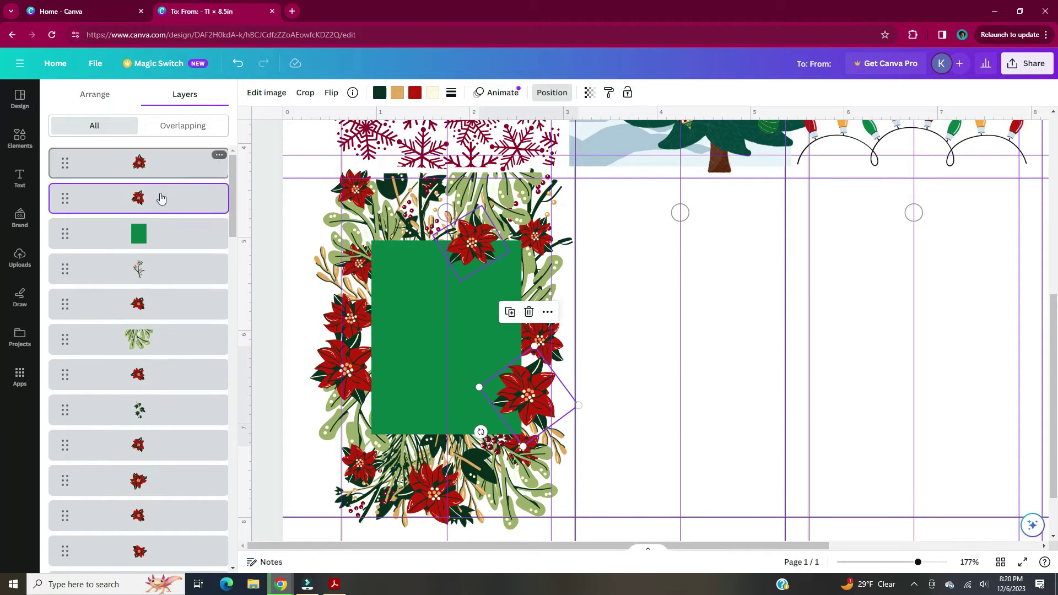
drag(144, 479, 150, 200)
Bring the large left-hand poinsettia in front of the green rectangle, enlarging it slightly and shifting it over the rectangle's edge.
click(342, 375)
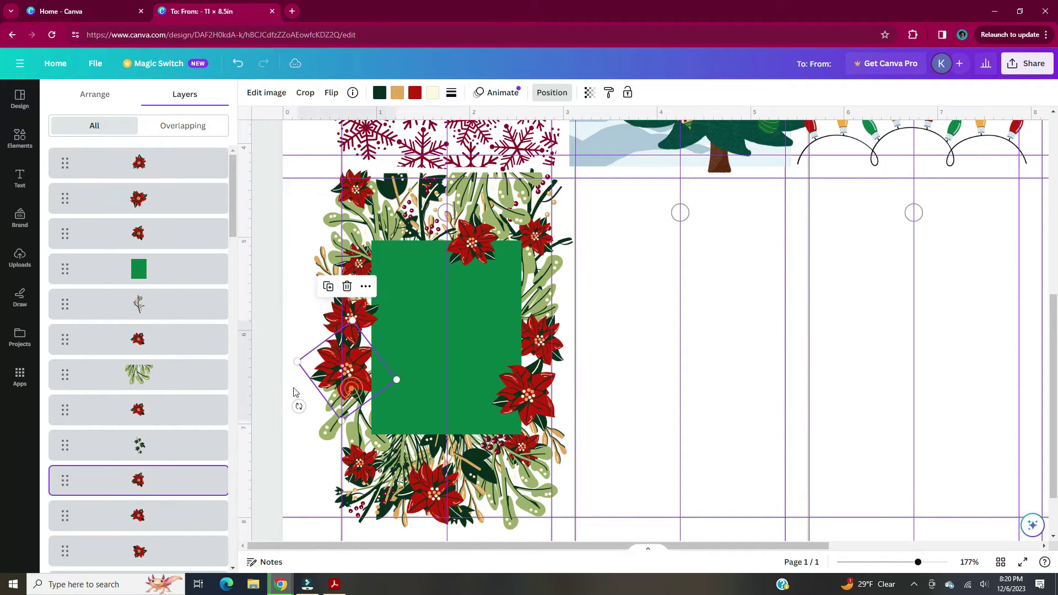
key(ctrl+])
drag(342, 375, 346, 375)
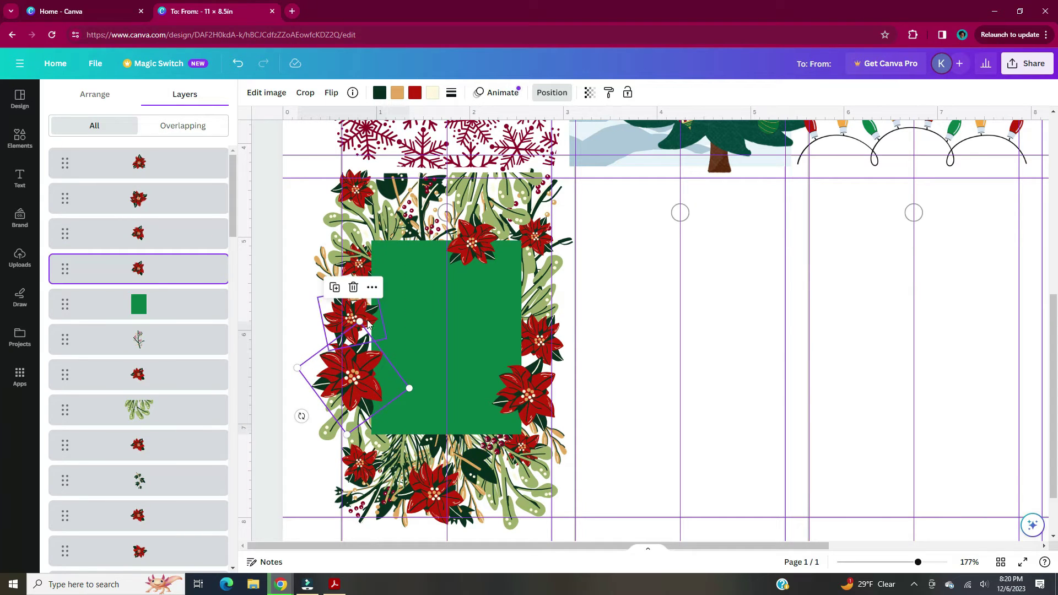
Add the texts "Merry Christmas to You" and "From:" and place them on the green rectangle, with the greeting above "From:".
click(264, 336)
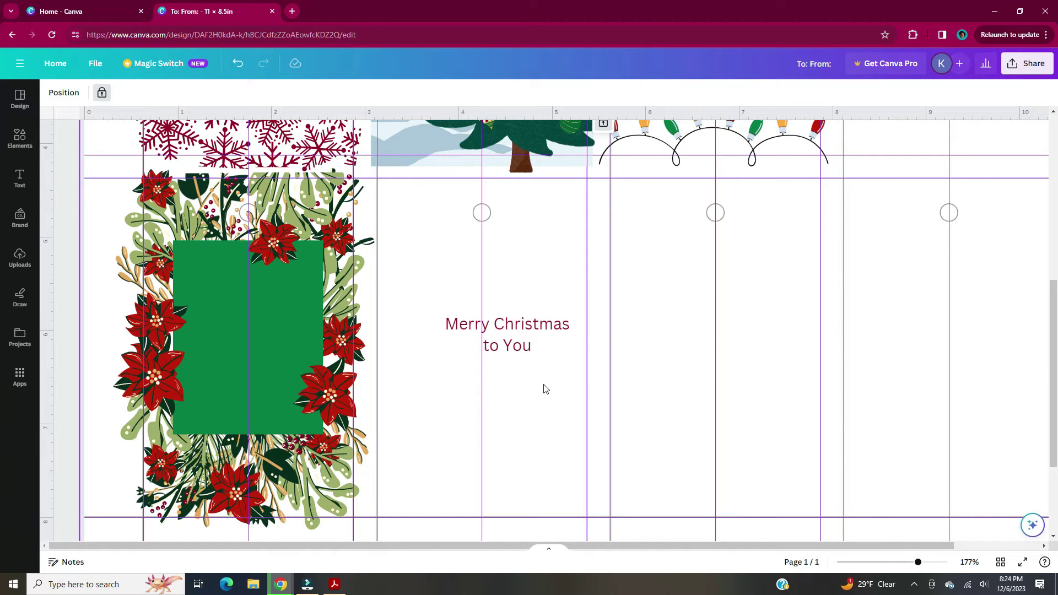
text(tmas to You)
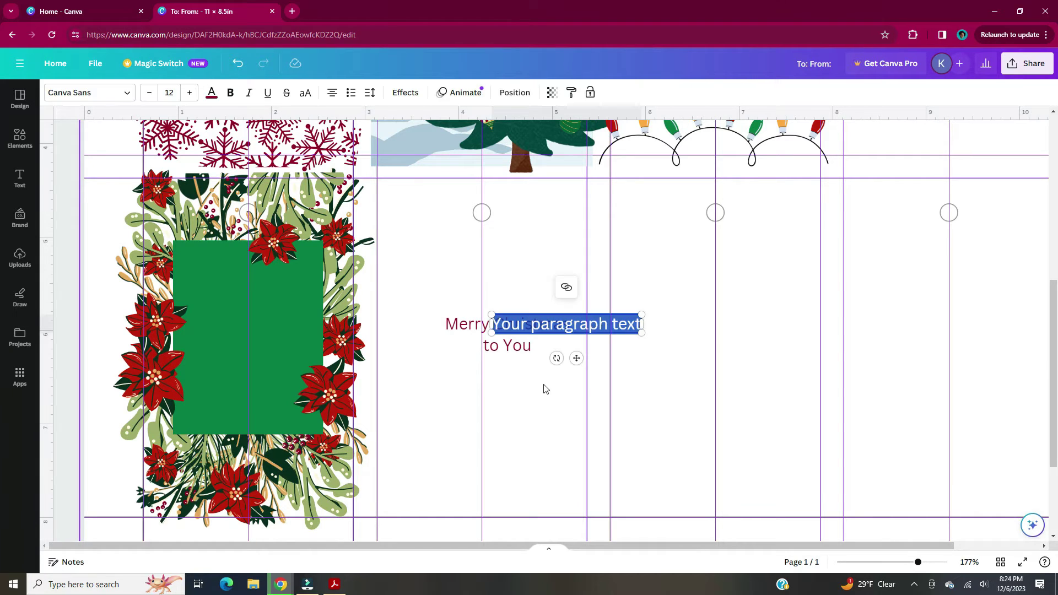
text(From:)
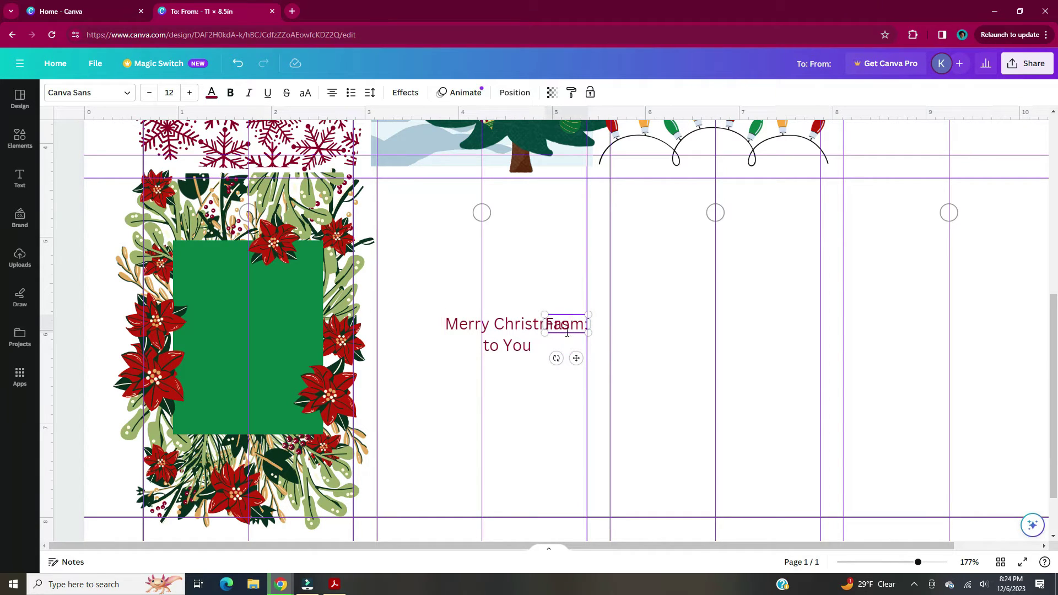
drag(577, 361, 220, 411)
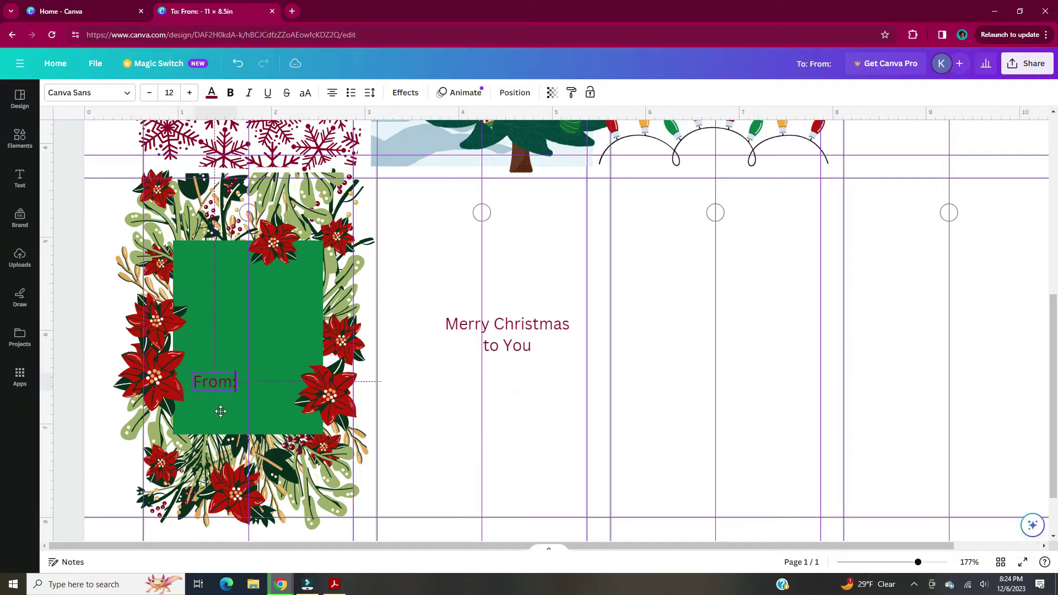
drag(523, 329, 269, 299)
Set the greeting in the Bright Retro font and break it into the lines "Merry", "Christmas" and "to You".
click(88, 92)
click(86, 200)
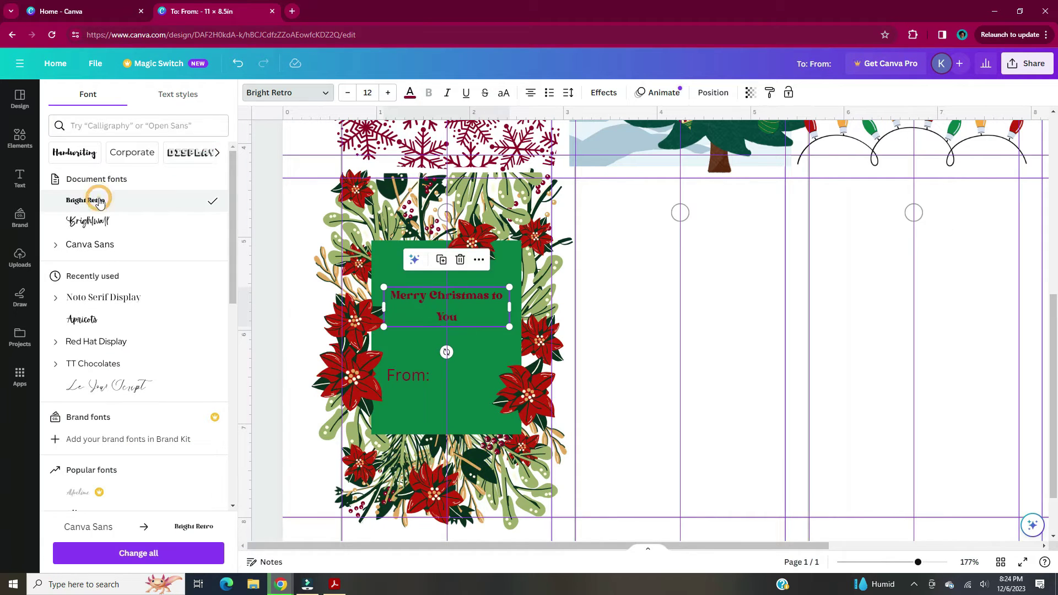
click(493, 299)
click(436, 296)
key(Return)
Enlarge the greeting to size 23.7, tighten its line spacing, and centre it across the green rectangle.
drag(511, 349, 598, 389)
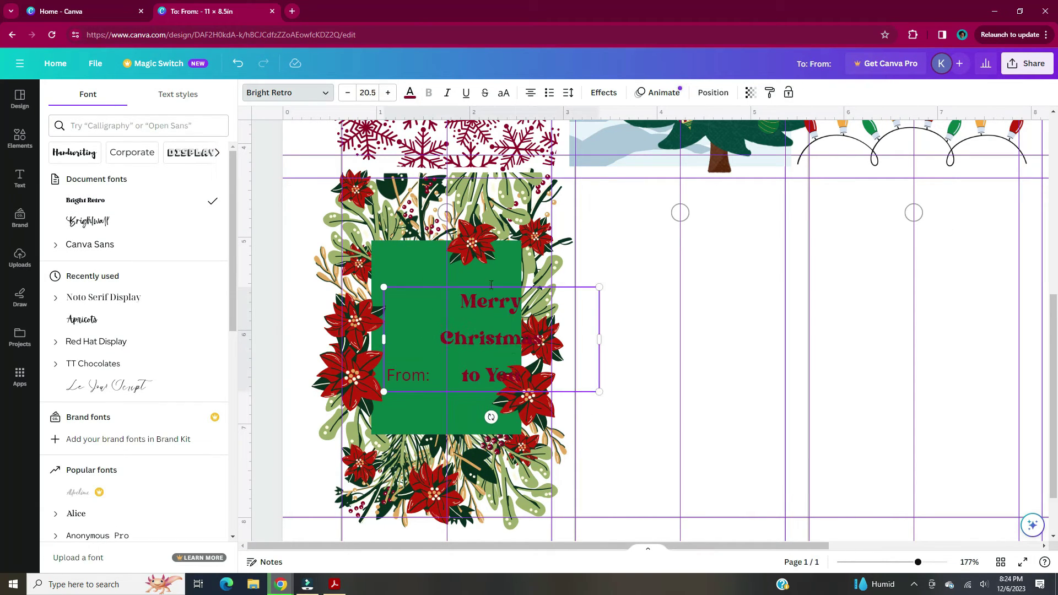
click(569, 92)
drag(620, 167, 564, 170)
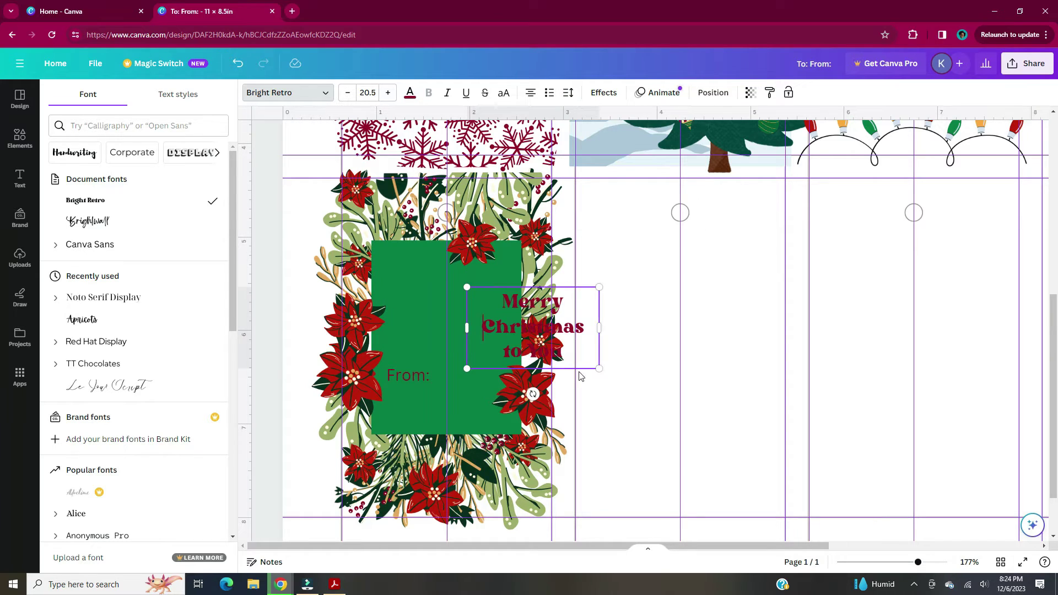
drag(393, 324, 293, 336)
Colour the whole greeting text white (#ffffff).
click(231, 304)
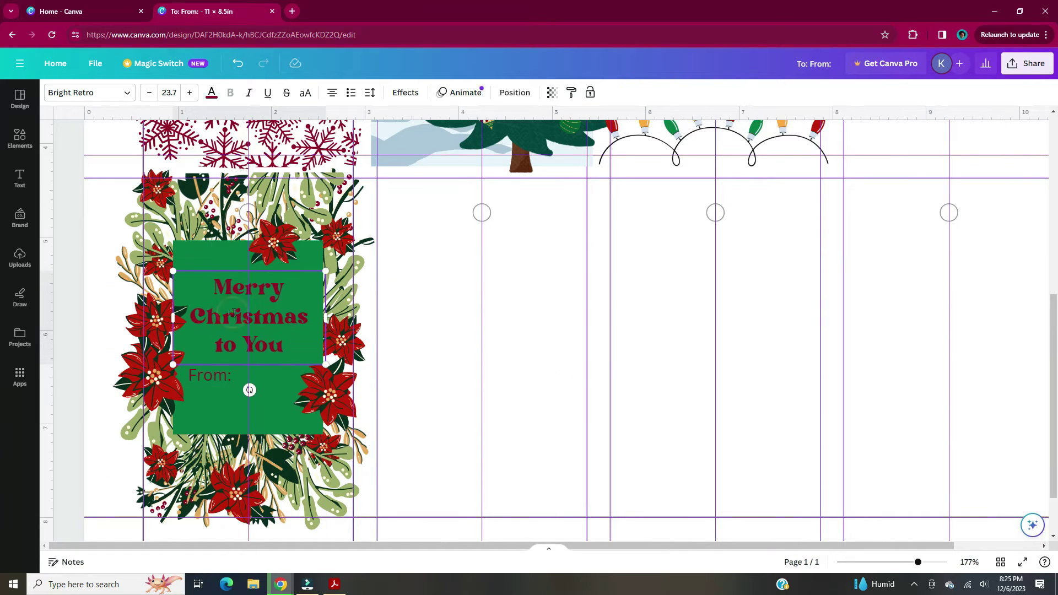
key(ctrl+a)
click(211, 92)
click(178, 248)
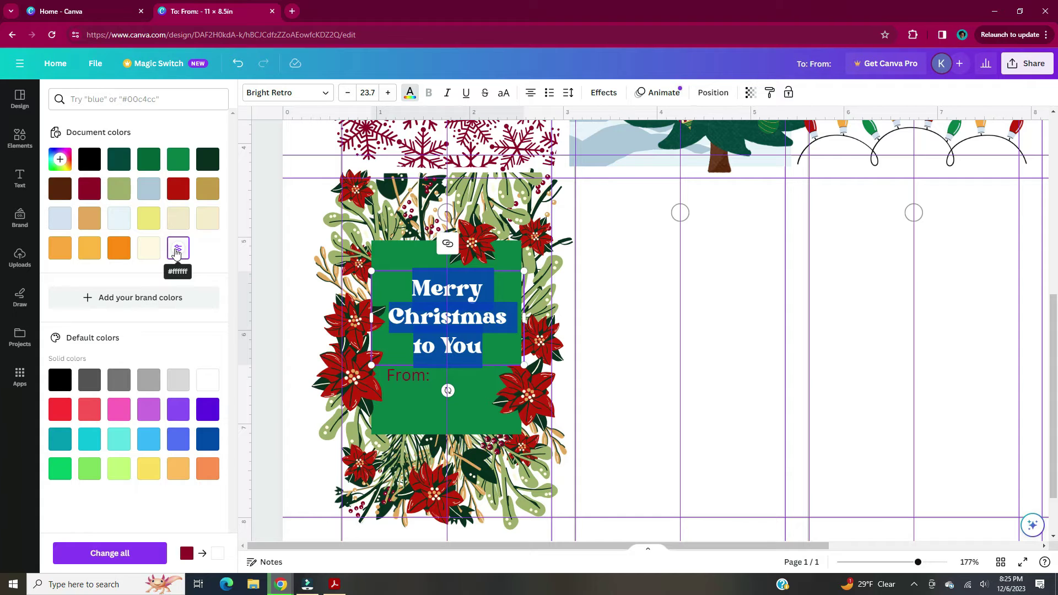
Change the "From:" text on the green rectangle to the Brightwall font.
click(405, 379)
click(326, 95)
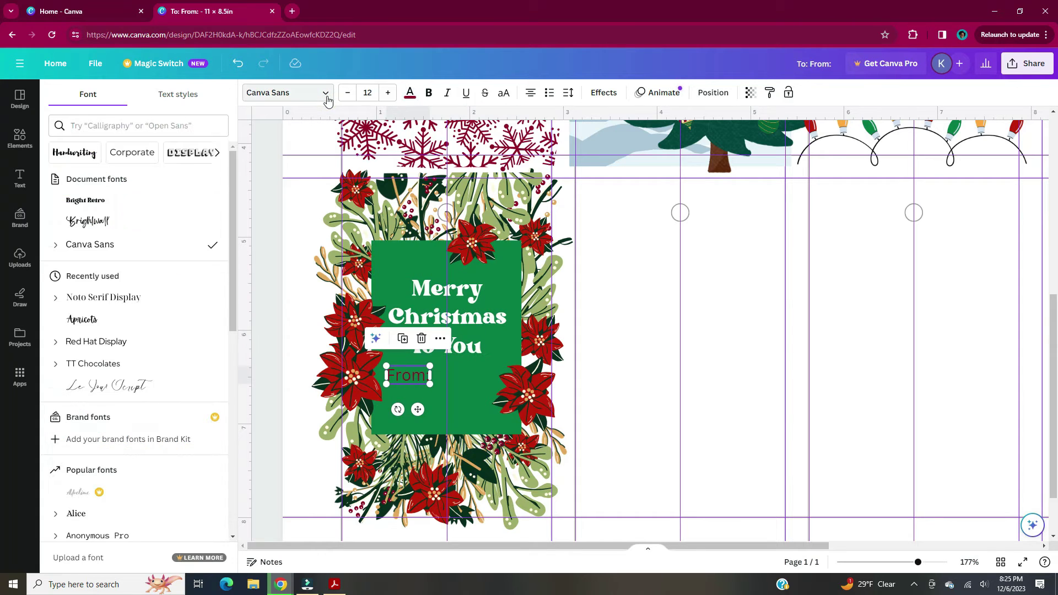
click(88, 221)
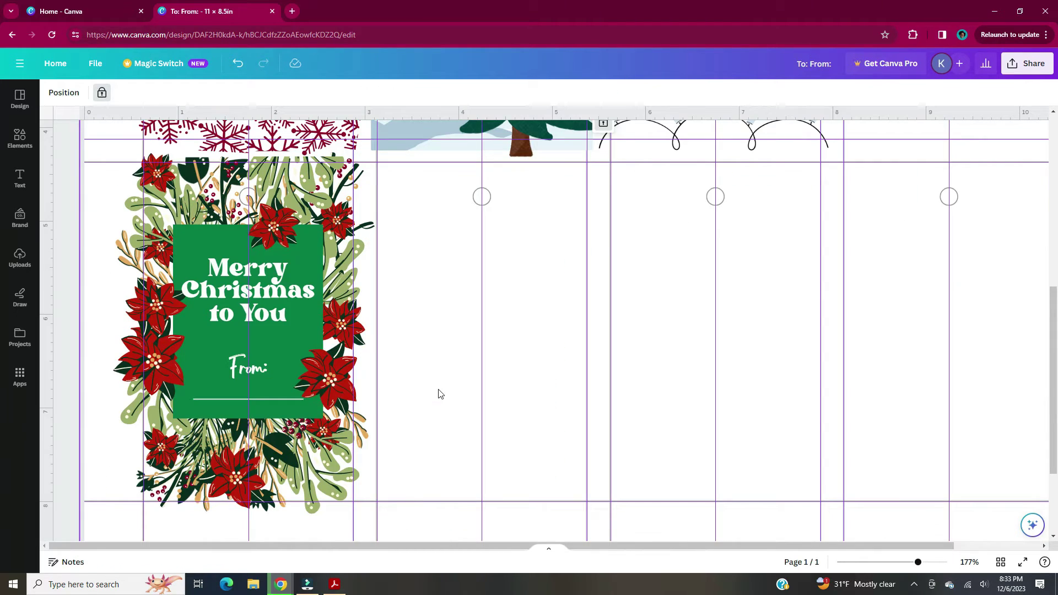
Add a square in the blank space beside the floral tag and fill it white.
scroll(429, 406, down, 2)
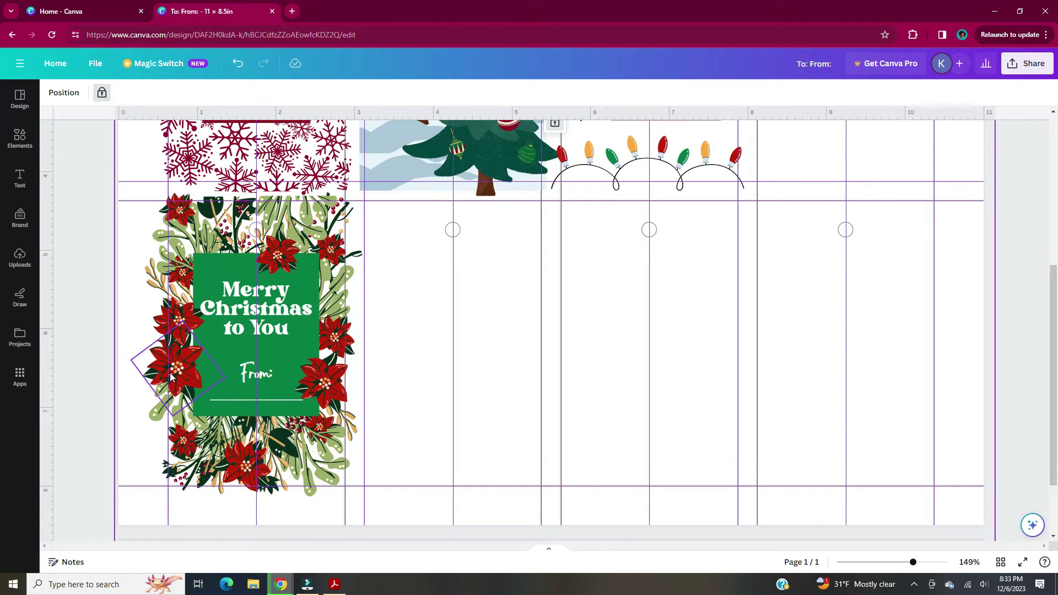
key(ctrl+v)
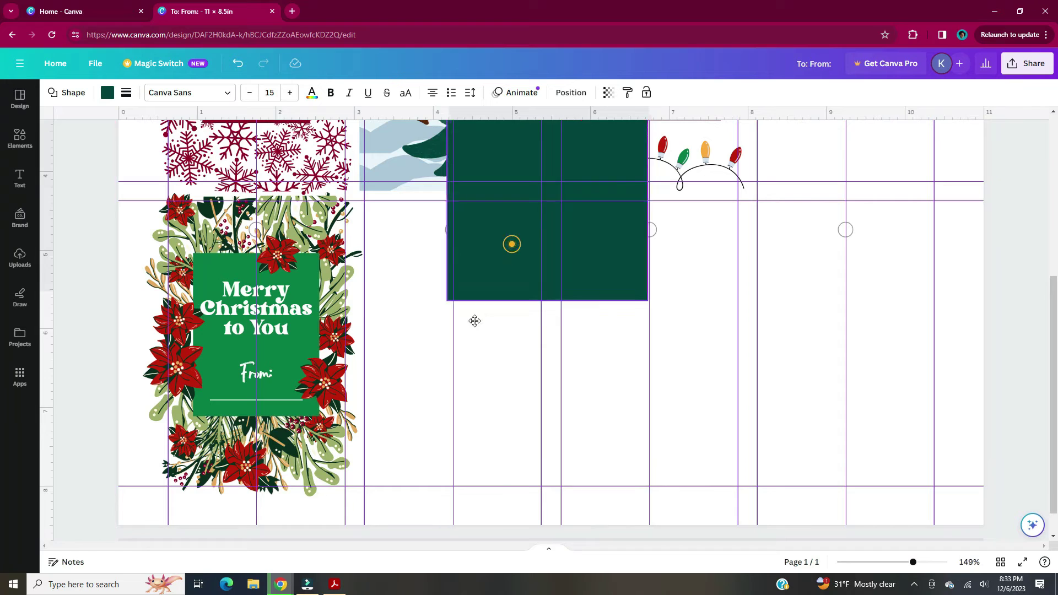
drag(513, 243, 478, 378)
click(104, 92)
click(215, 256)
click(325, 92)
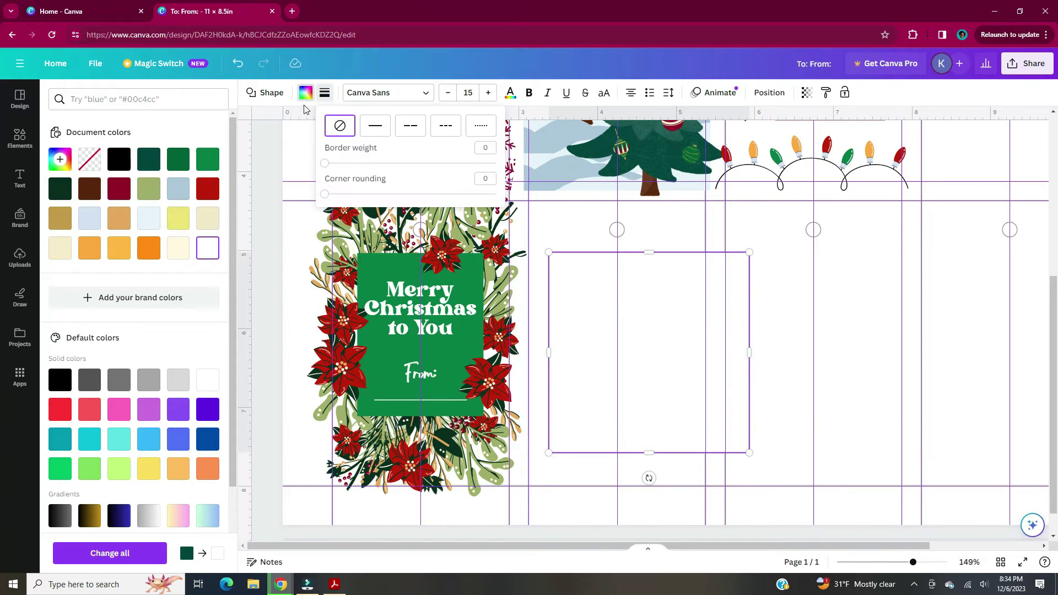
click(324, 92)
Reshape the white square into a tall narrow strip hiding the foliage overhang on the floral tag's left side, and place a copy along its right side.
drag(750, 353, 302, 302)
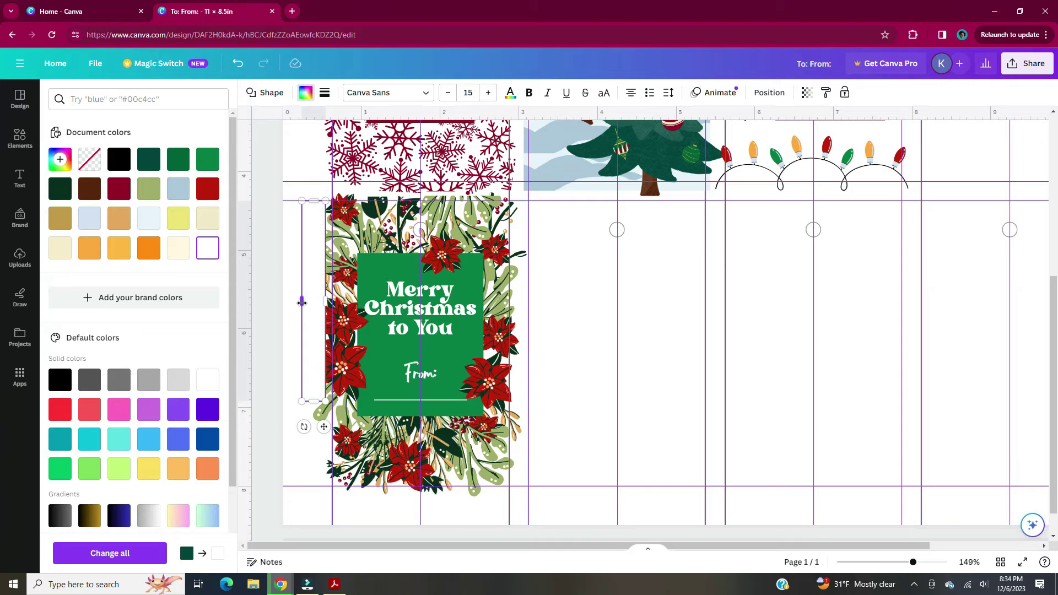
drag(314, 401, 319, 484)
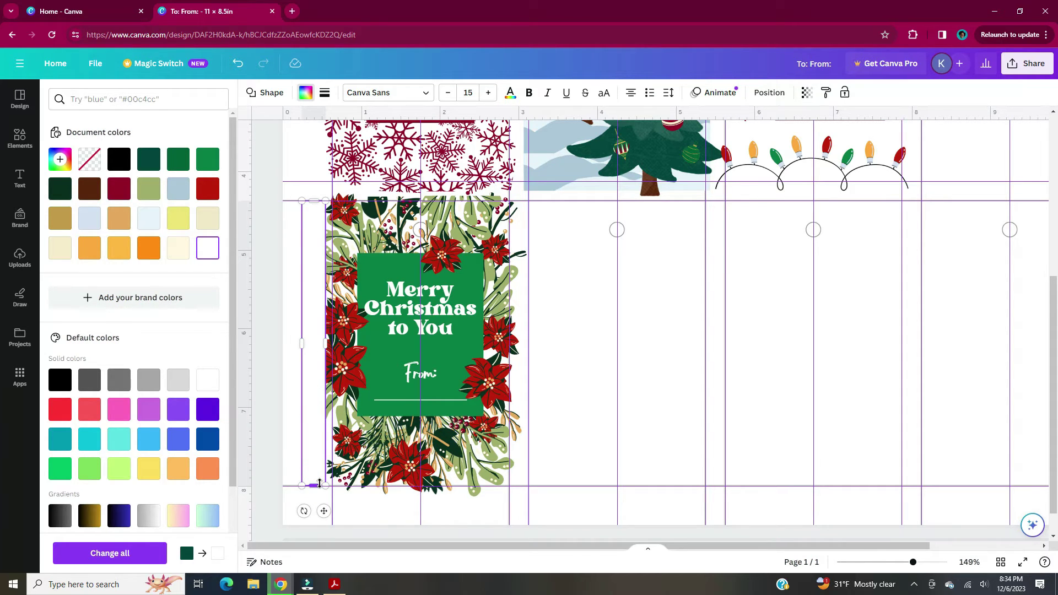
drag(315, 394, 517, 382)
drag(508, 344, 517, 343)
click(292, 506)
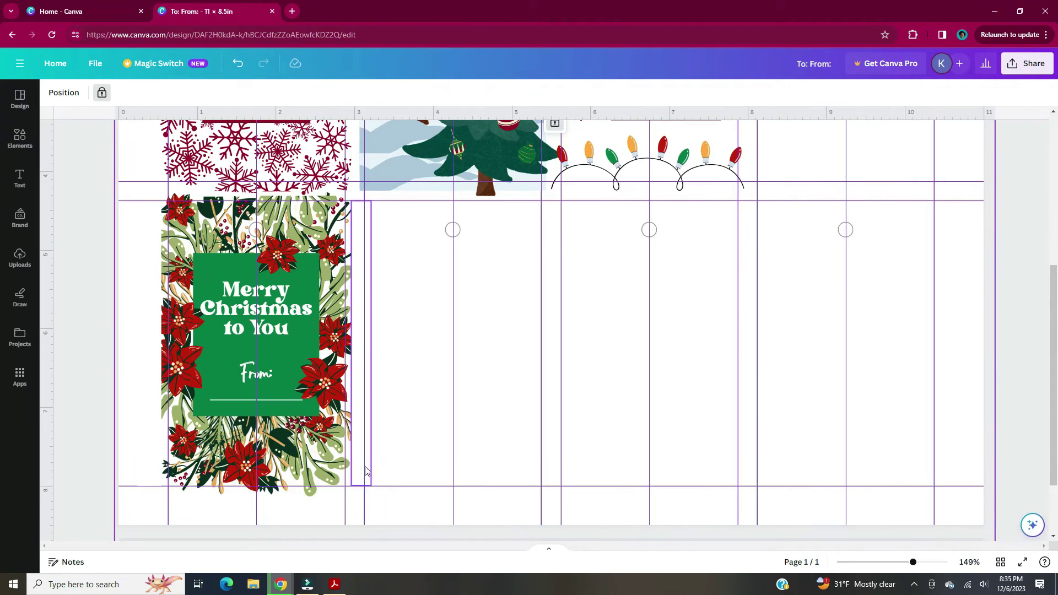
Shorten the white masking strips beside the floral tag slightly at their upper and lower ends.
key(ctrl+z)
key(ctrl+z)
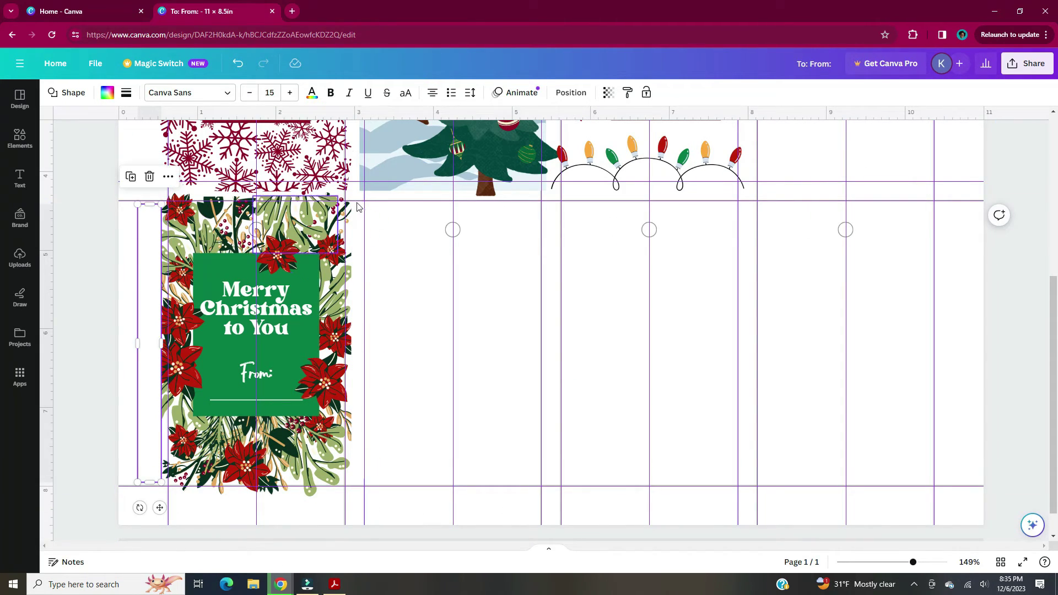
click(123, 296)
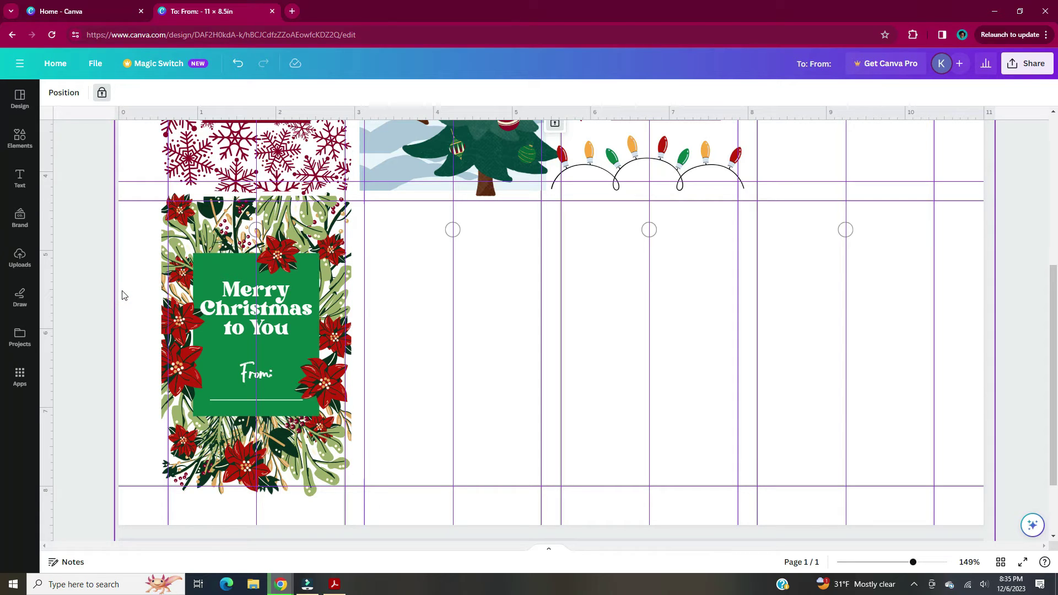
Shift the left masking strip inward, about 0.3 × 3.5 in, and group all elements of the floral tag with both strips.
click(148, 331)
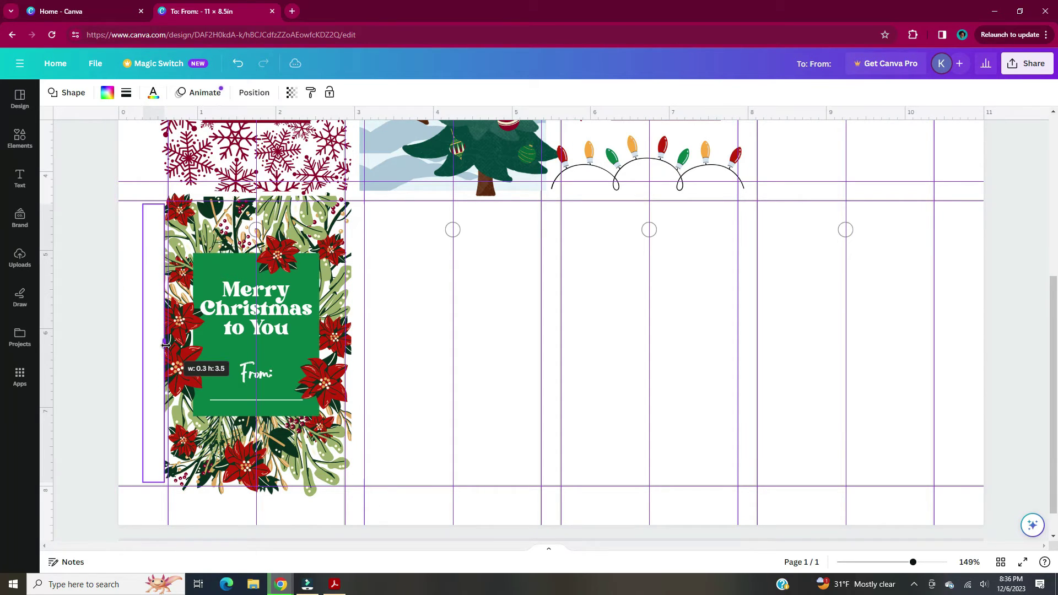
click(133, 256)
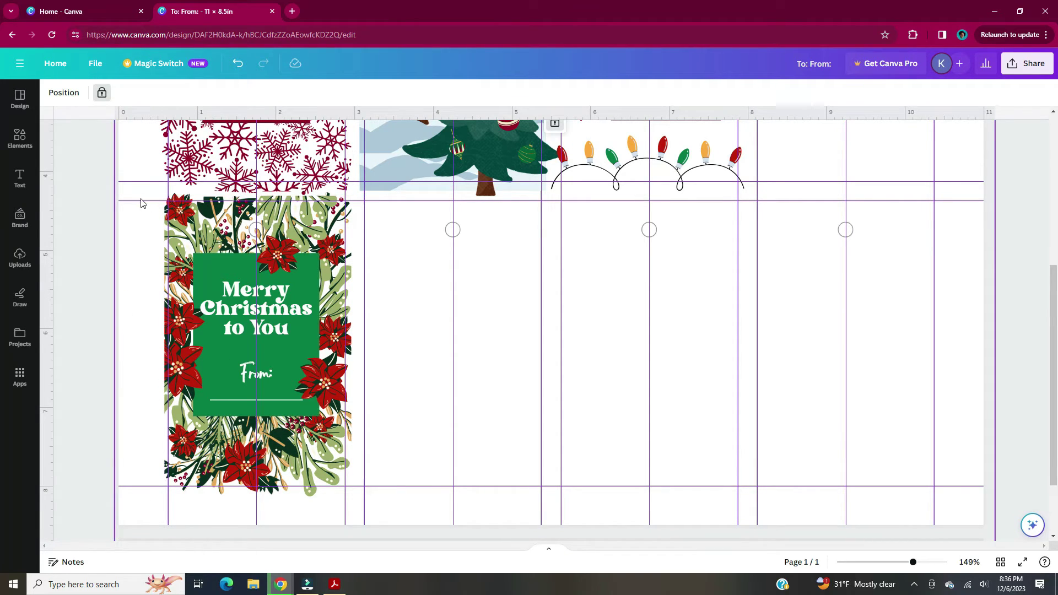
drag(141, 203, 378, 521)
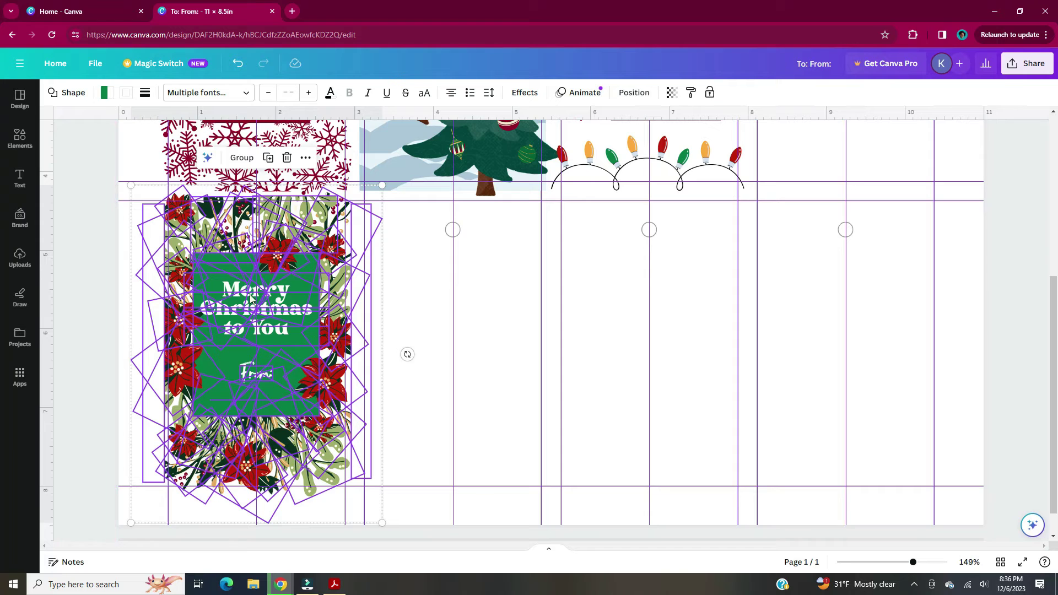
click(242, 158)
Crop the left side of the taller Christmas tree so it ends flush with the snowy background's left edge.
scroll(356, 302, up, 4)
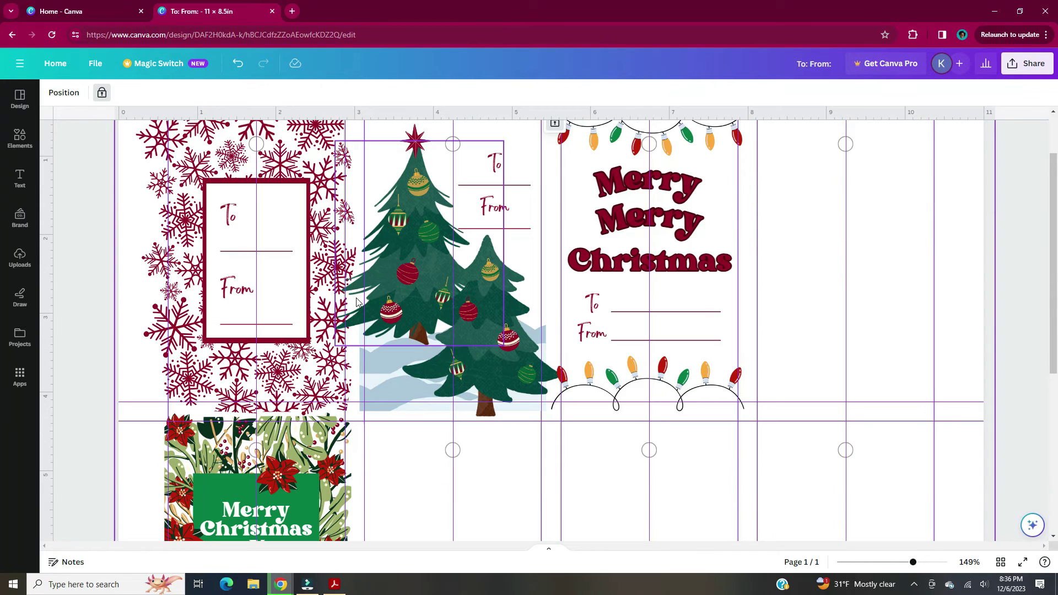
click(357, 302)
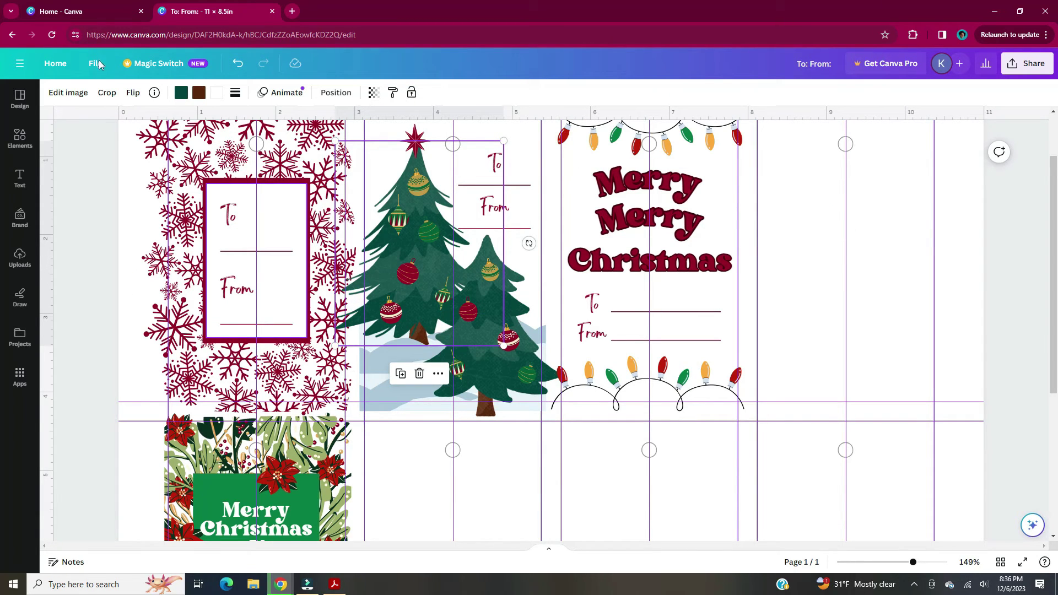
click(108, 93)
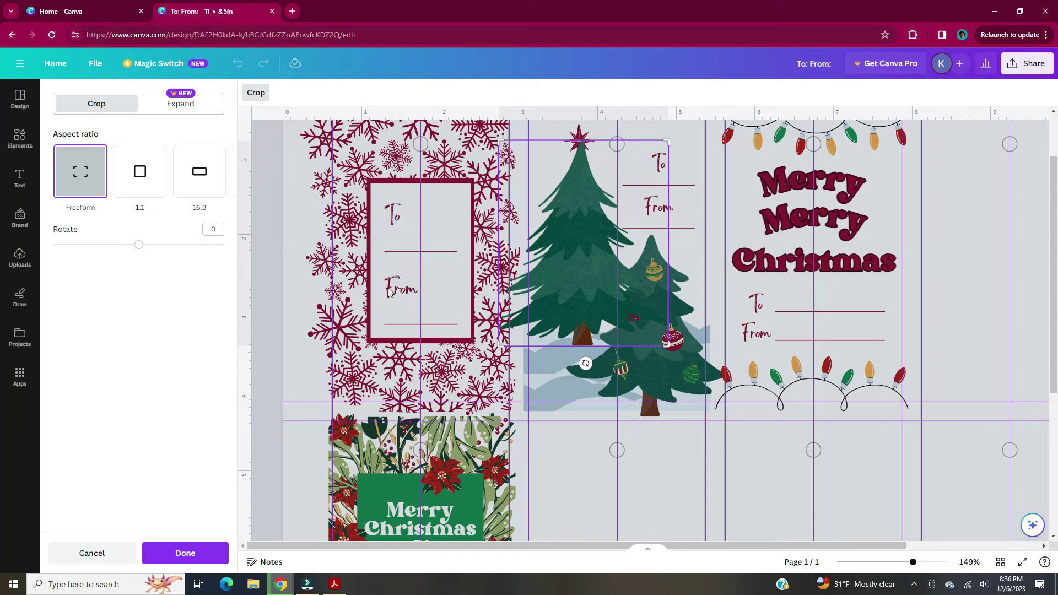
drag(498, 345, 524, 354)
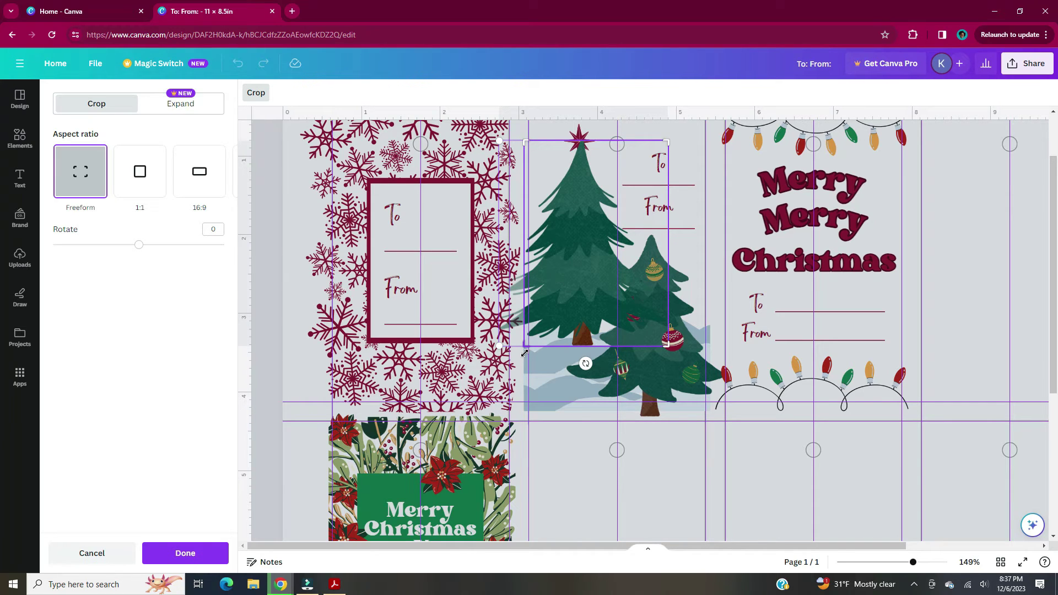
click(525, 352)
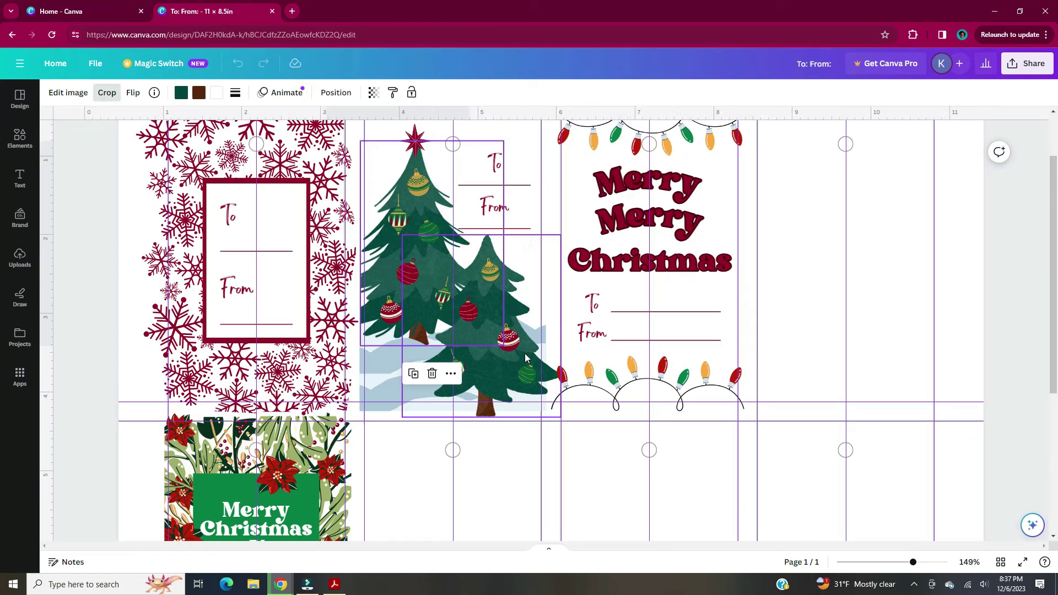
Crop the smaller Christmas tree's right side and trunk base to match the edges of the snowy background.
click(537, 387)
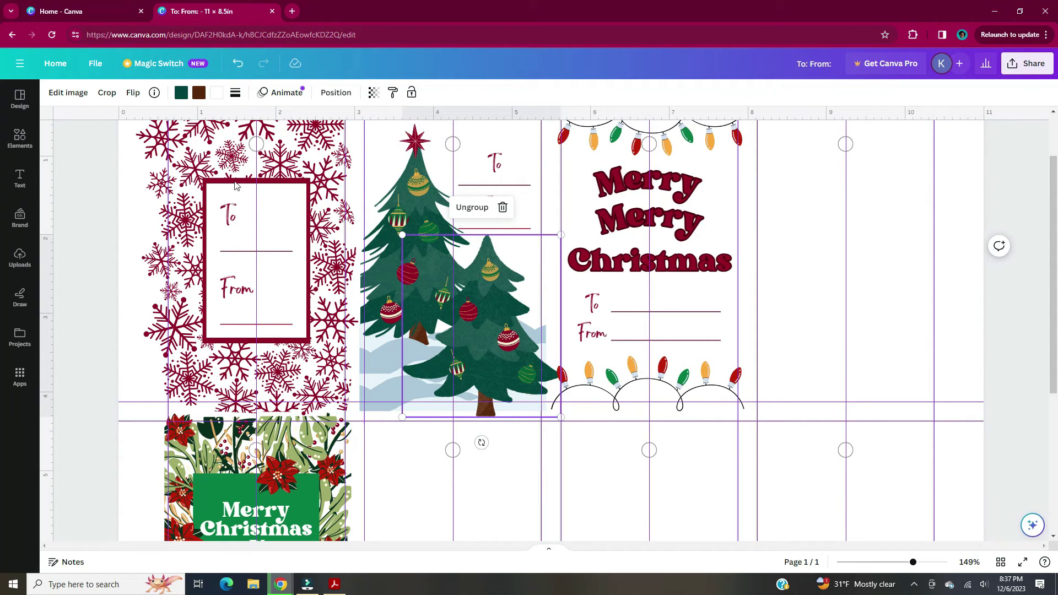
click(106, 93)
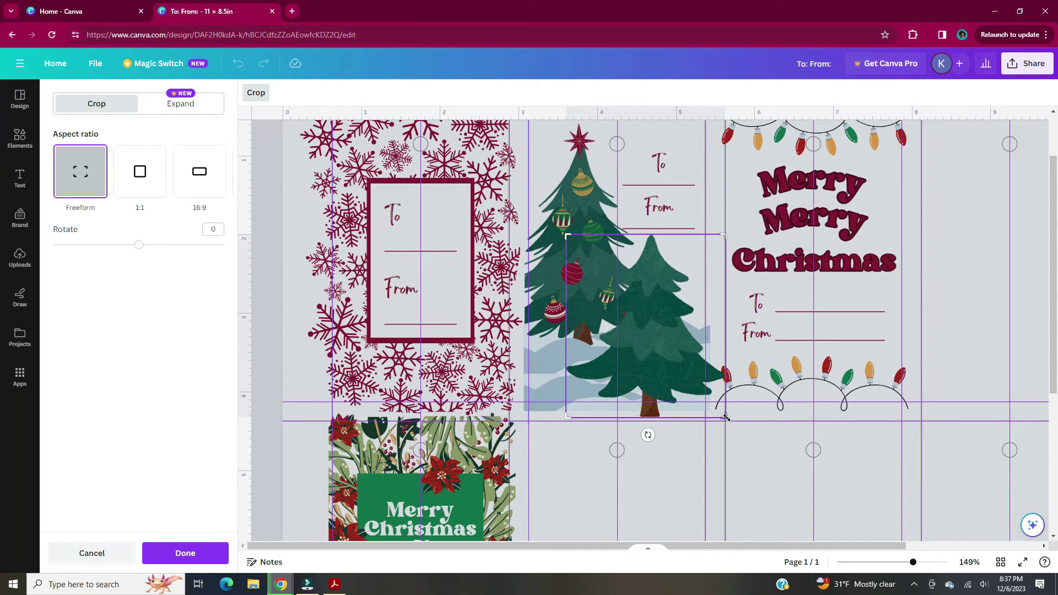
drag(727, 418, 716, 420)
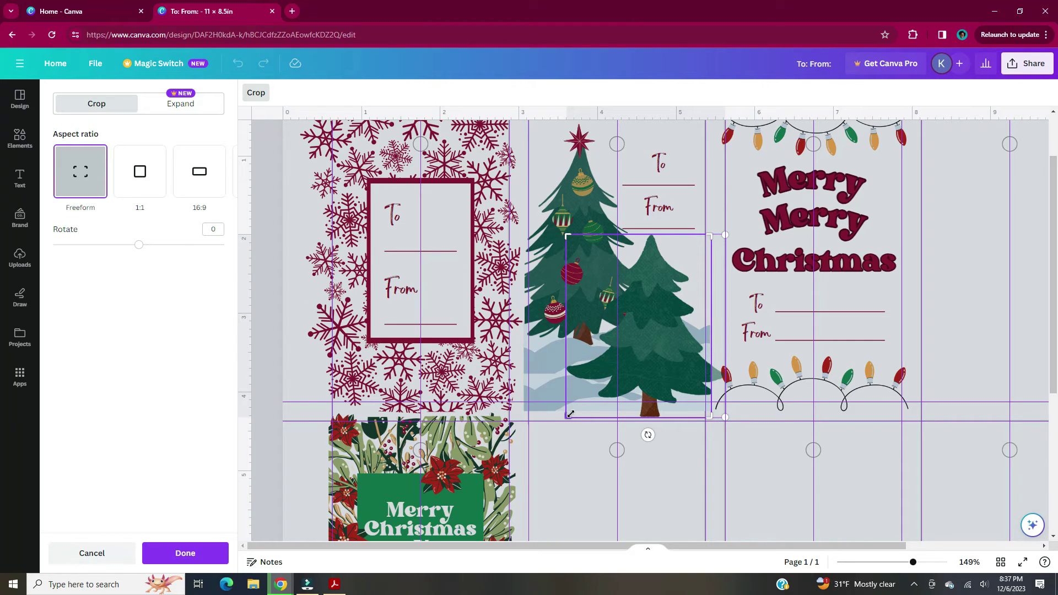
drag(570, 419, 566, 414)
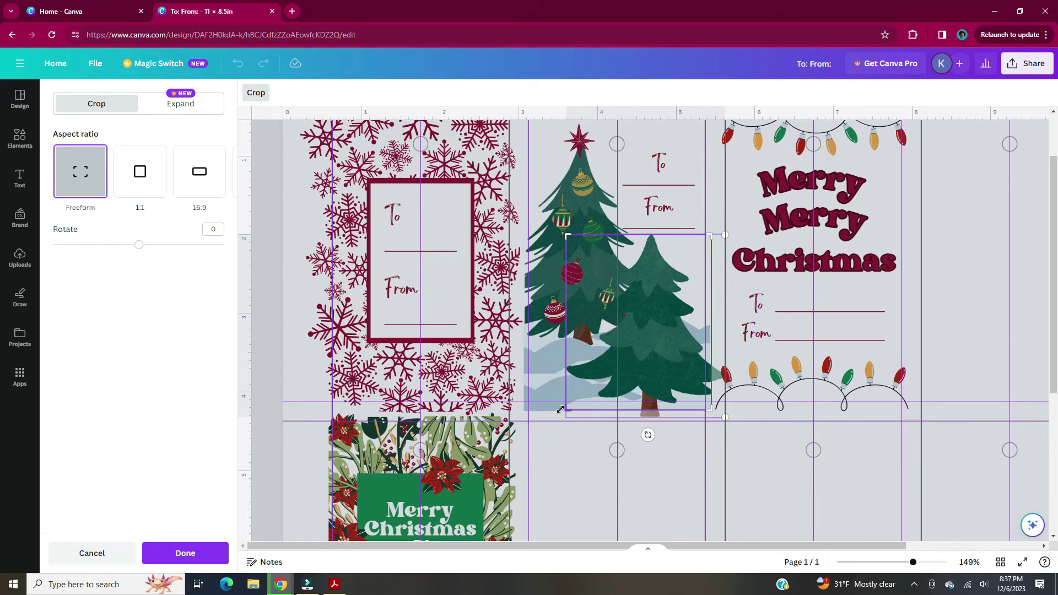
key(Return)
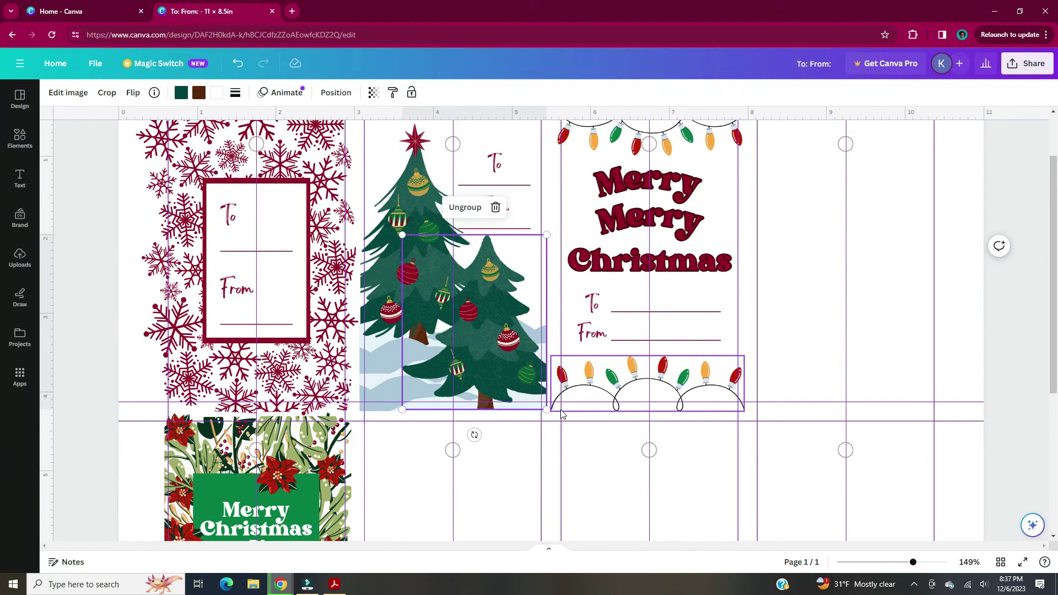
Select the complete Christmas tree tag to check its grouping, and group the elements of the Merry Merry Christmas lights tag.
scroll(562, 414, up, 1)
drag(545, 132, 378, 465)
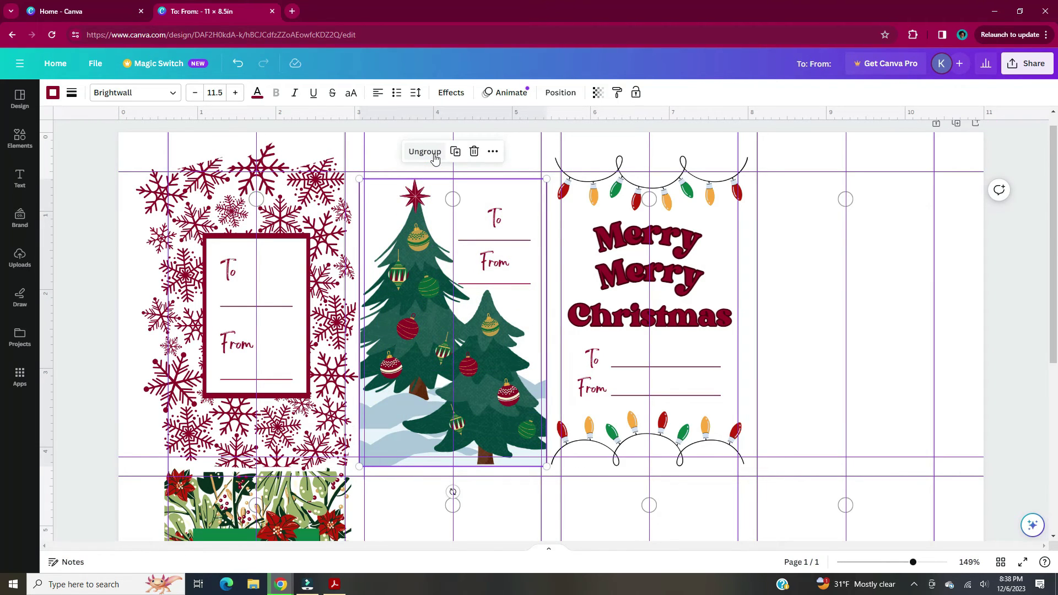
drag(553, 150, 766, 479)
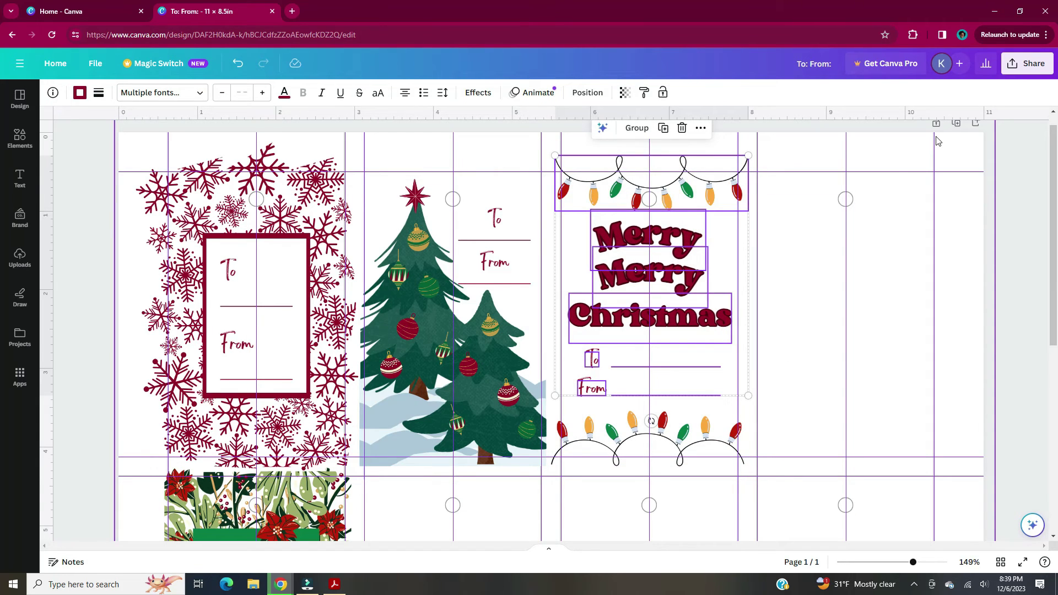
click(637, 128)
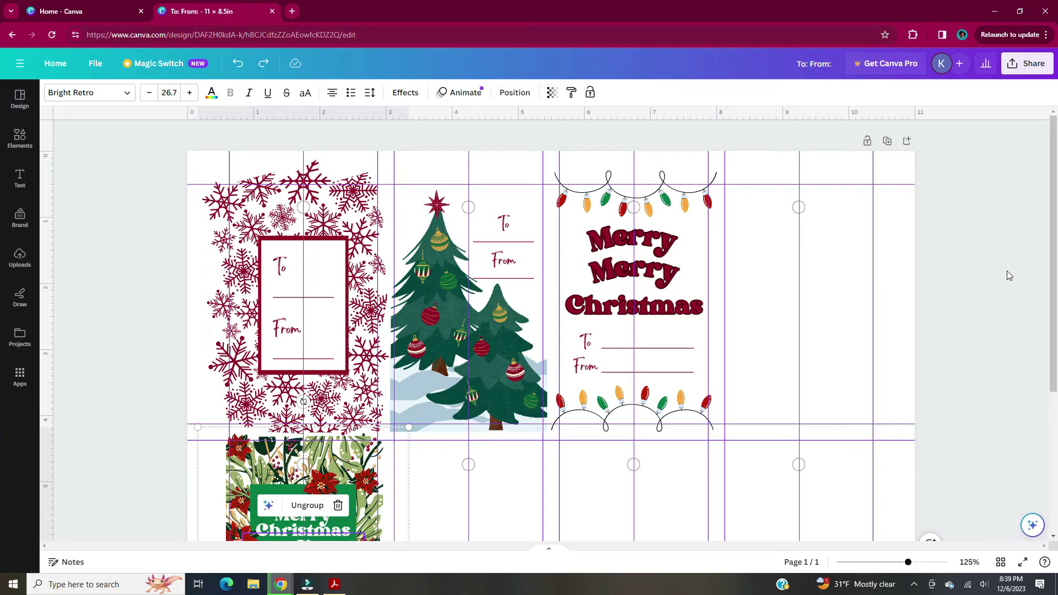
Move the grouped poinsettia Merry Christmas to You tag from the lower row into the fourth tag slot of the upper row.
drag(264, 478, 758, 222)
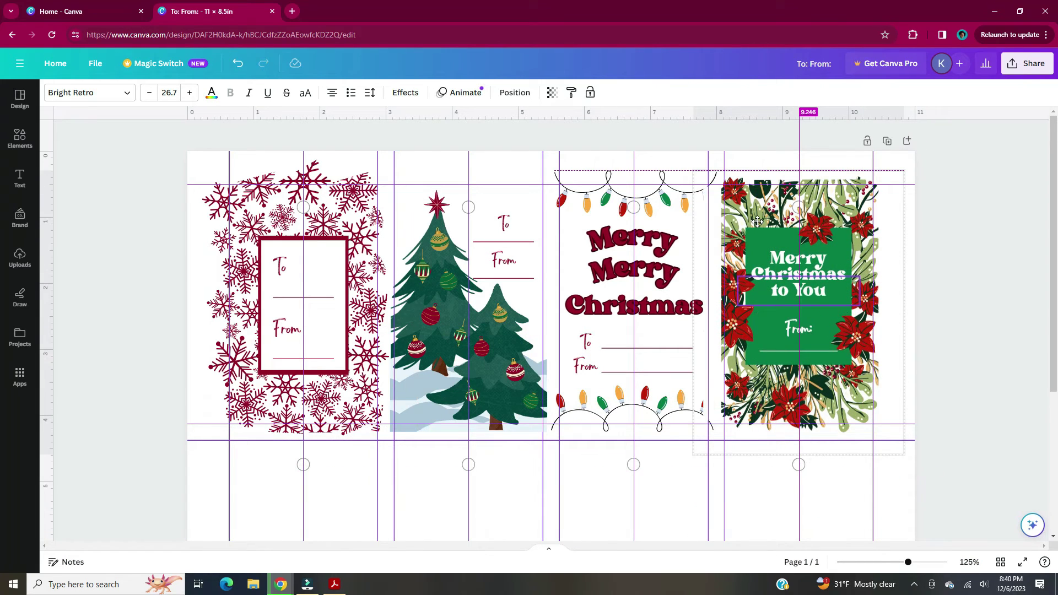
click(844, 212)
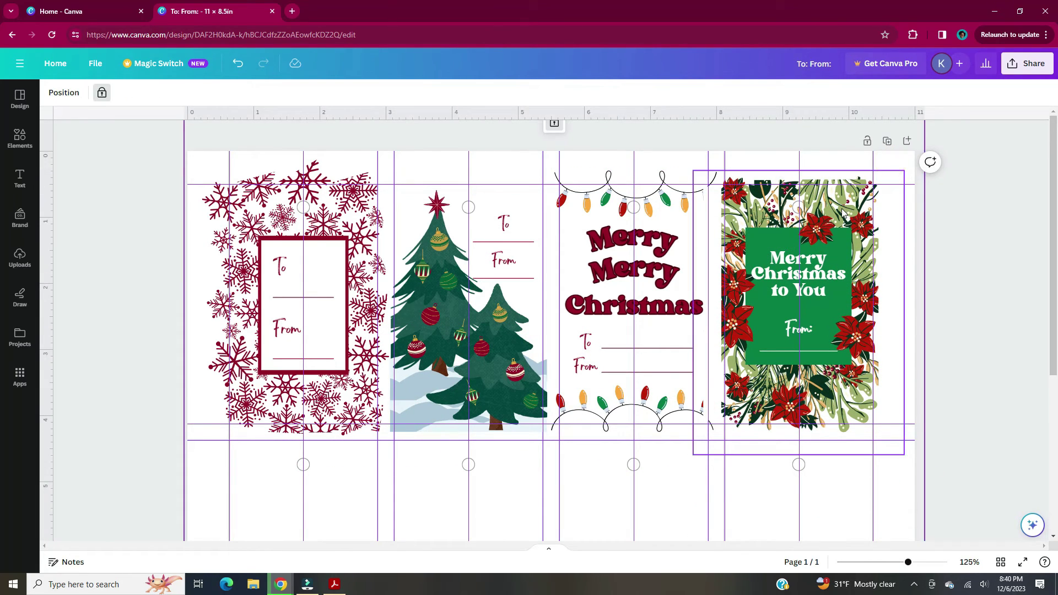
click(946, 270)
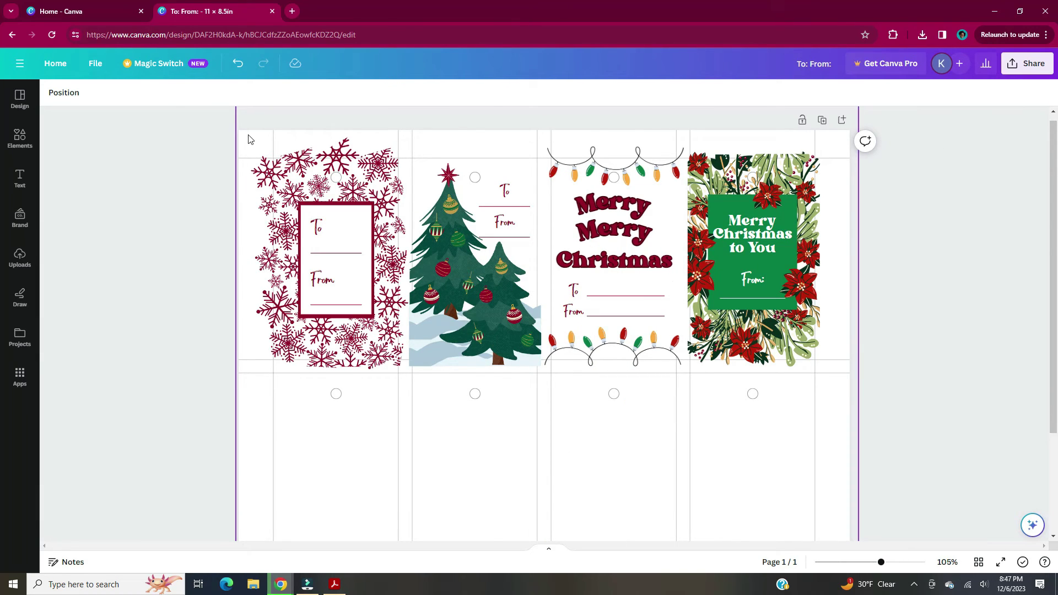
Duplicate all four finished tags together and place the copies in the lower row, aligned with the originals and the empty tag slots.
drag(248, 138, 848, 401)
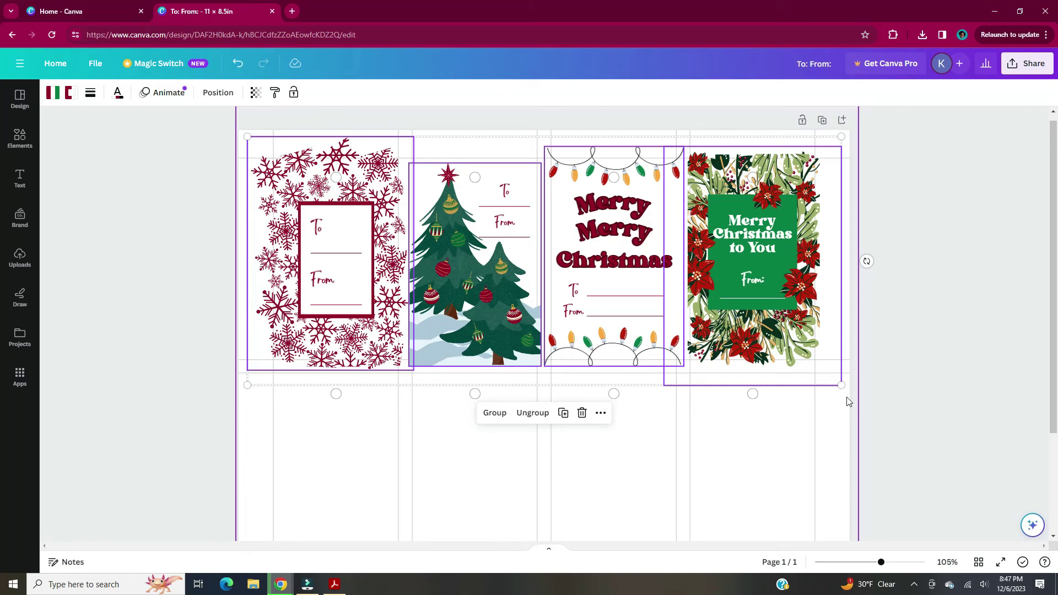
drag(840, 387, 847, 402)
scroll(847, 402, down, 1)
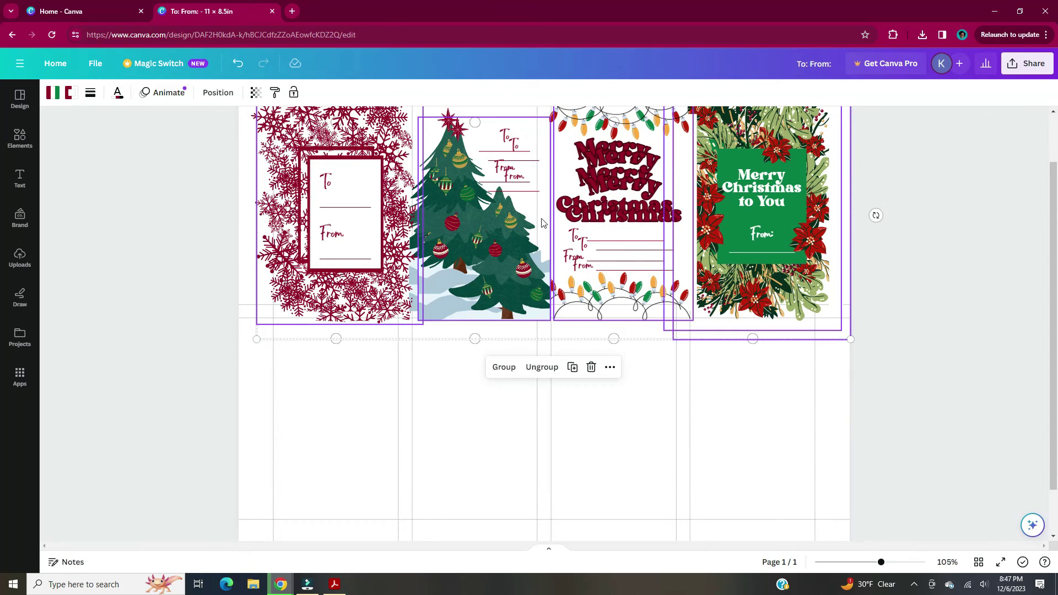
drag(455, 311, 445, 407)
click(925, 340)
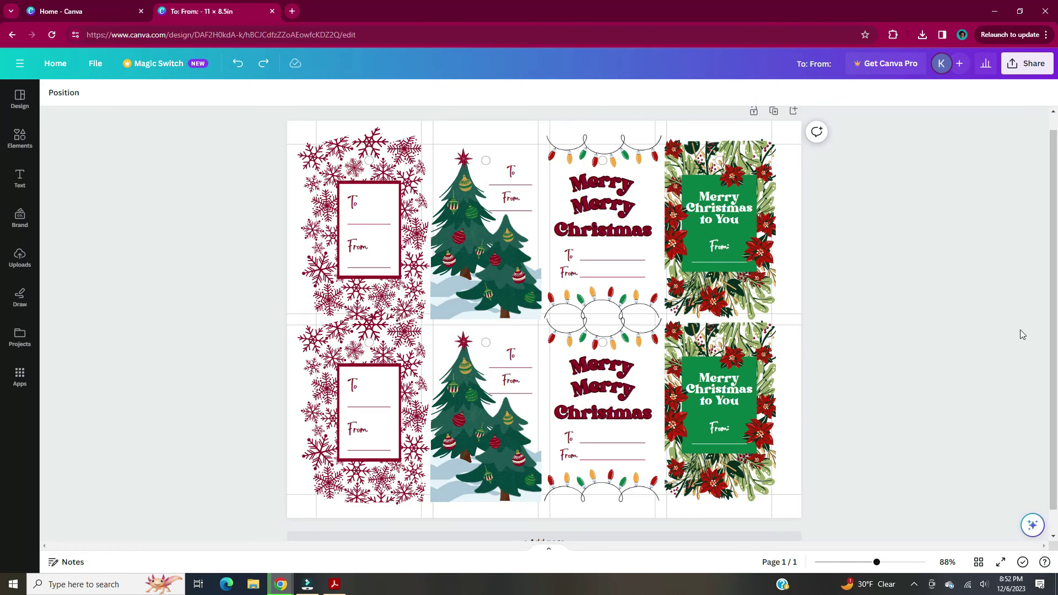
Examine the eight-tag sheet up close, checking how each design sits against the guides, punch holes and neighbouring tags.
key(ctrl+equal)
key(ctrl+equal)
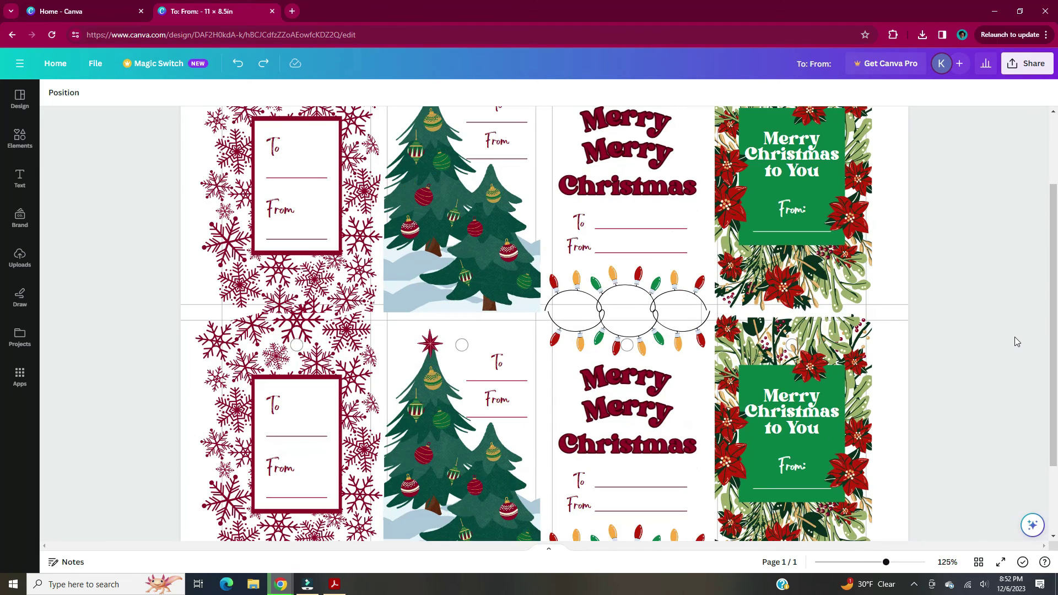
key(ctrl+equal)
scroll(1017, 342, up, 3)
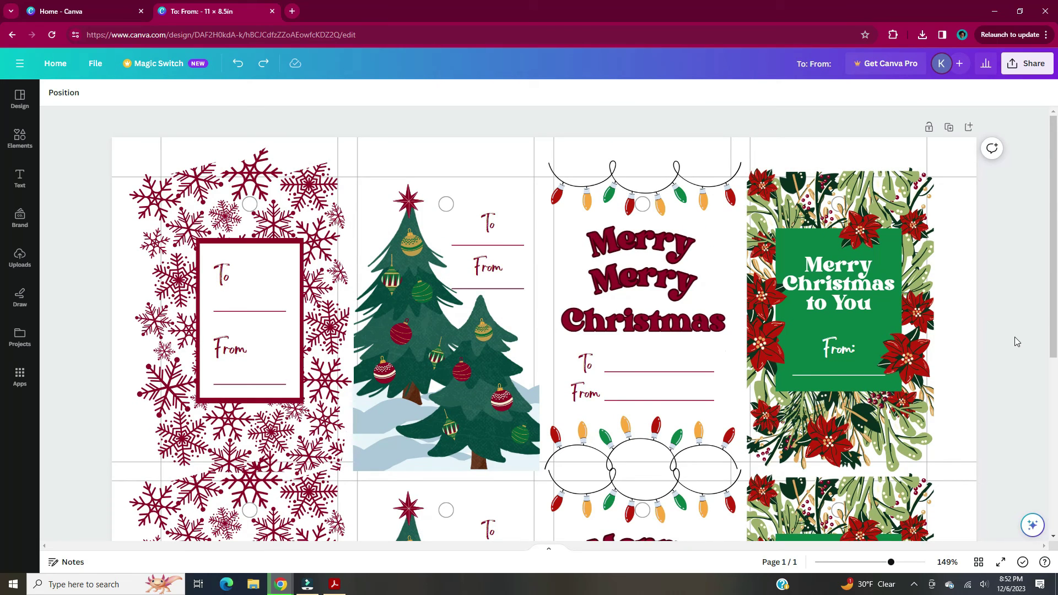
key(ctrl+equal)
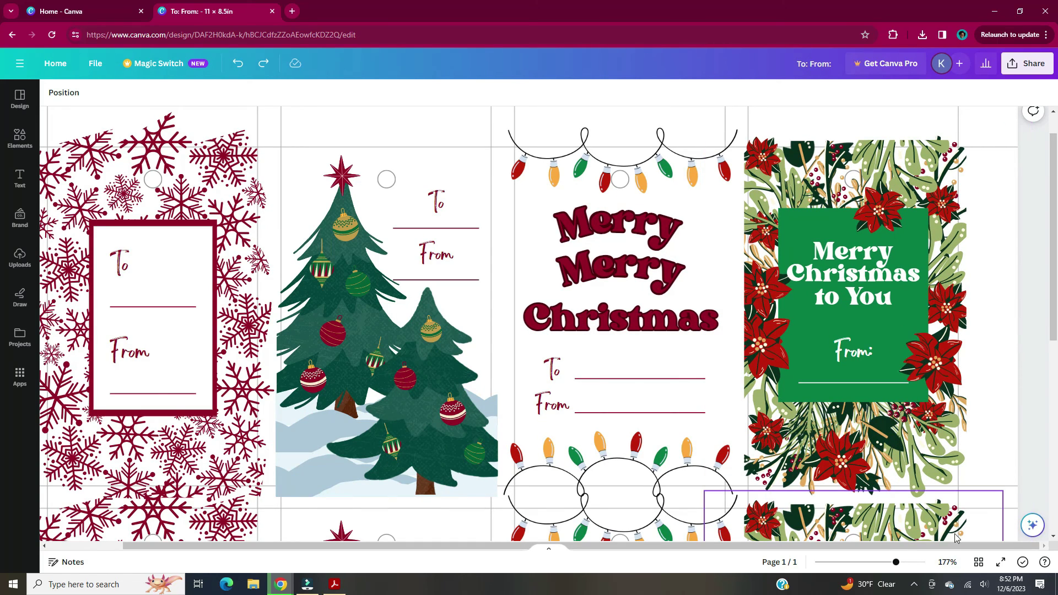
scroll(959, 545, left, 2)
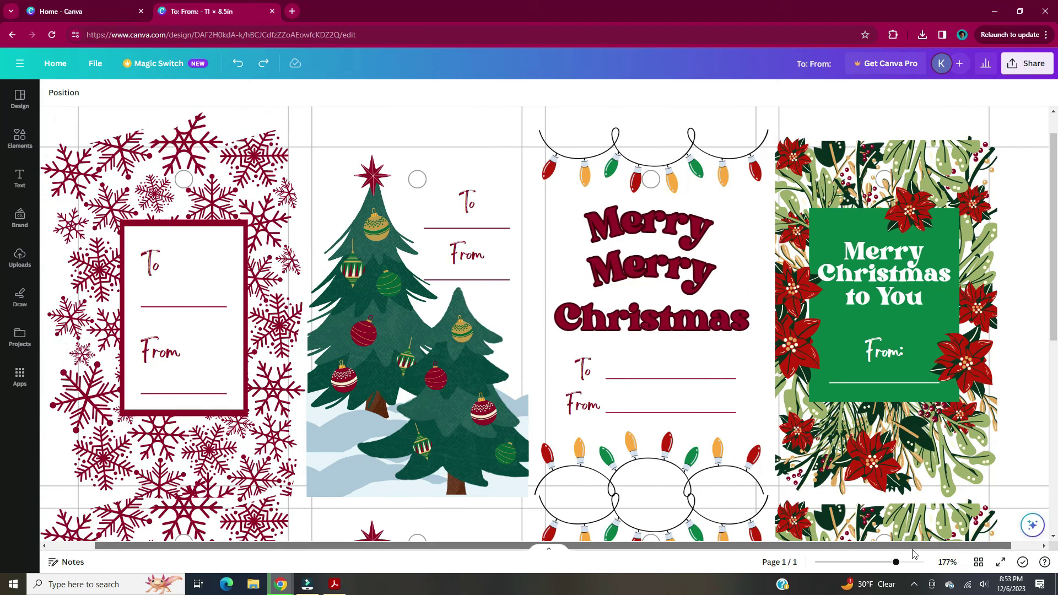
scroll(913, 553, left, 2)
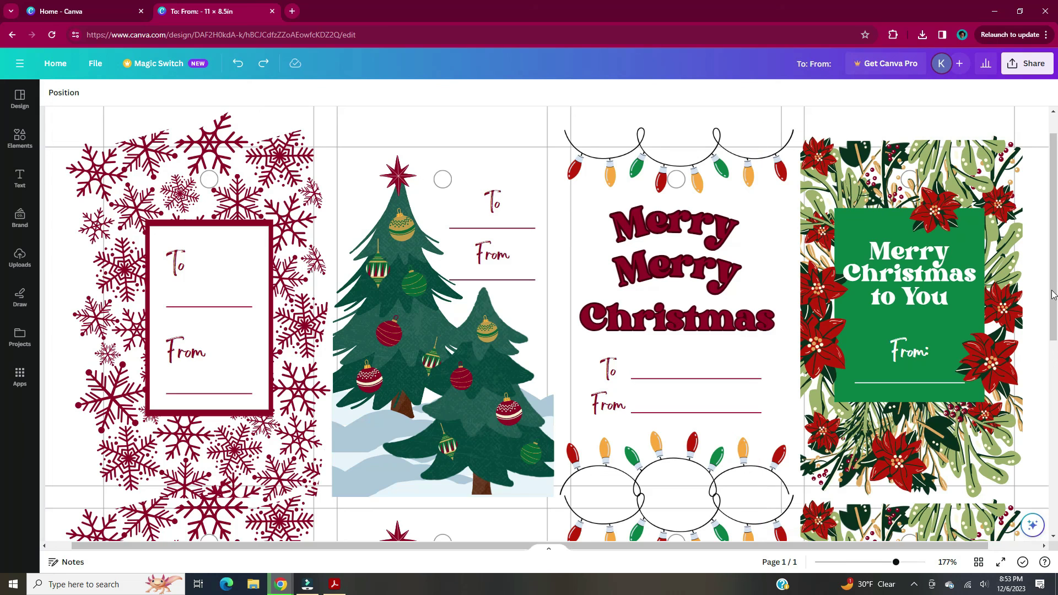
scroll(1054, 264, down, 1)
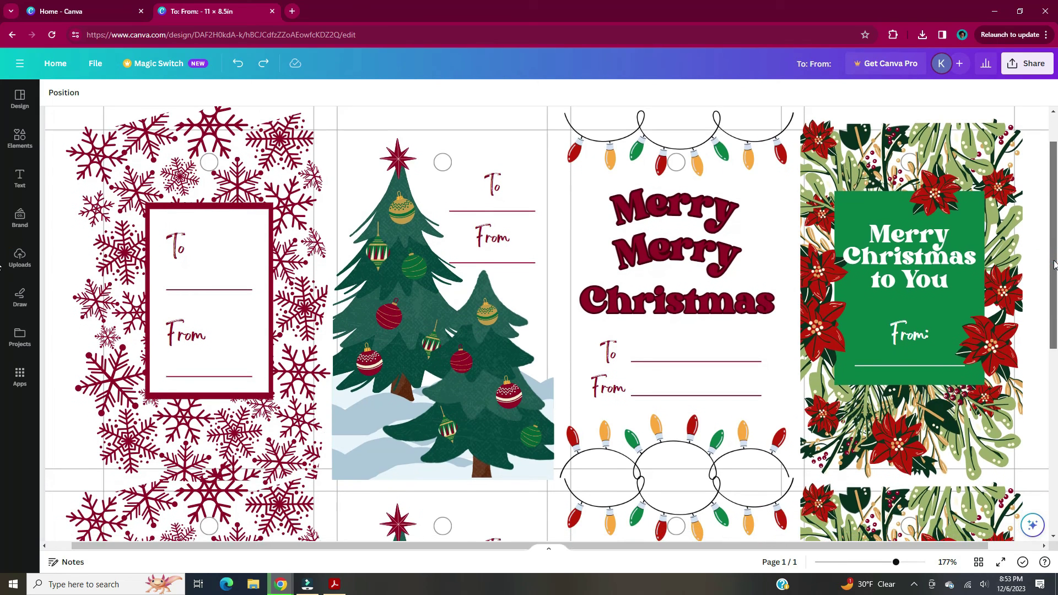
scroll(1054, 265, down, 1)
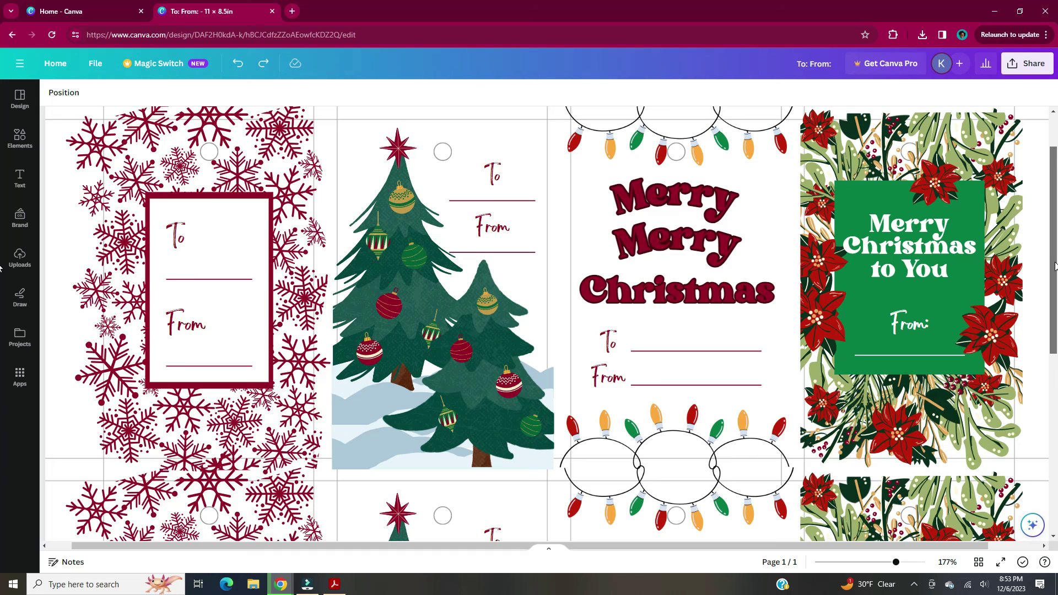
scroll(952, 516, down, 5)
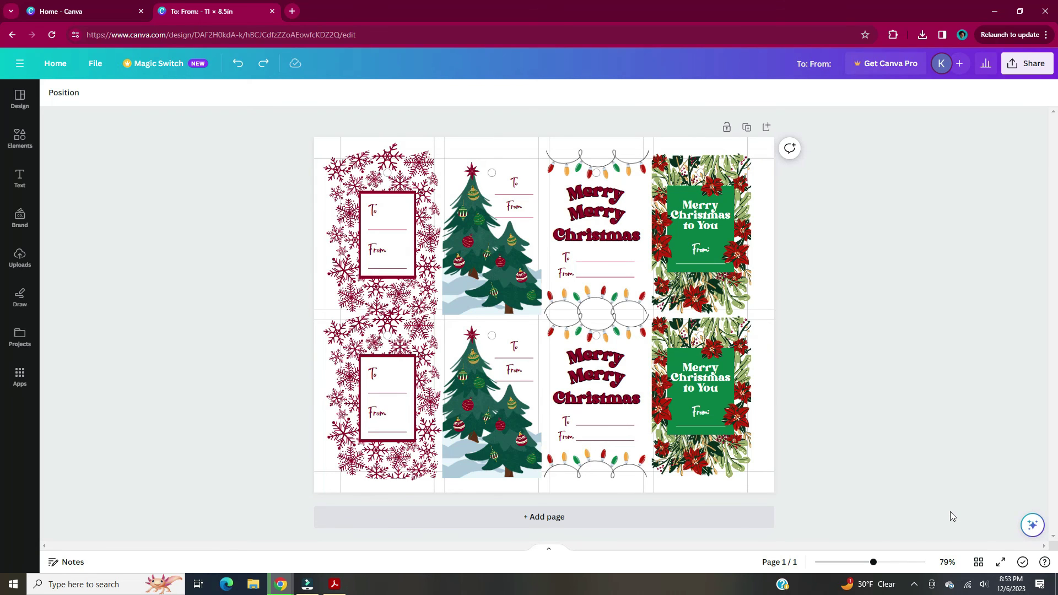